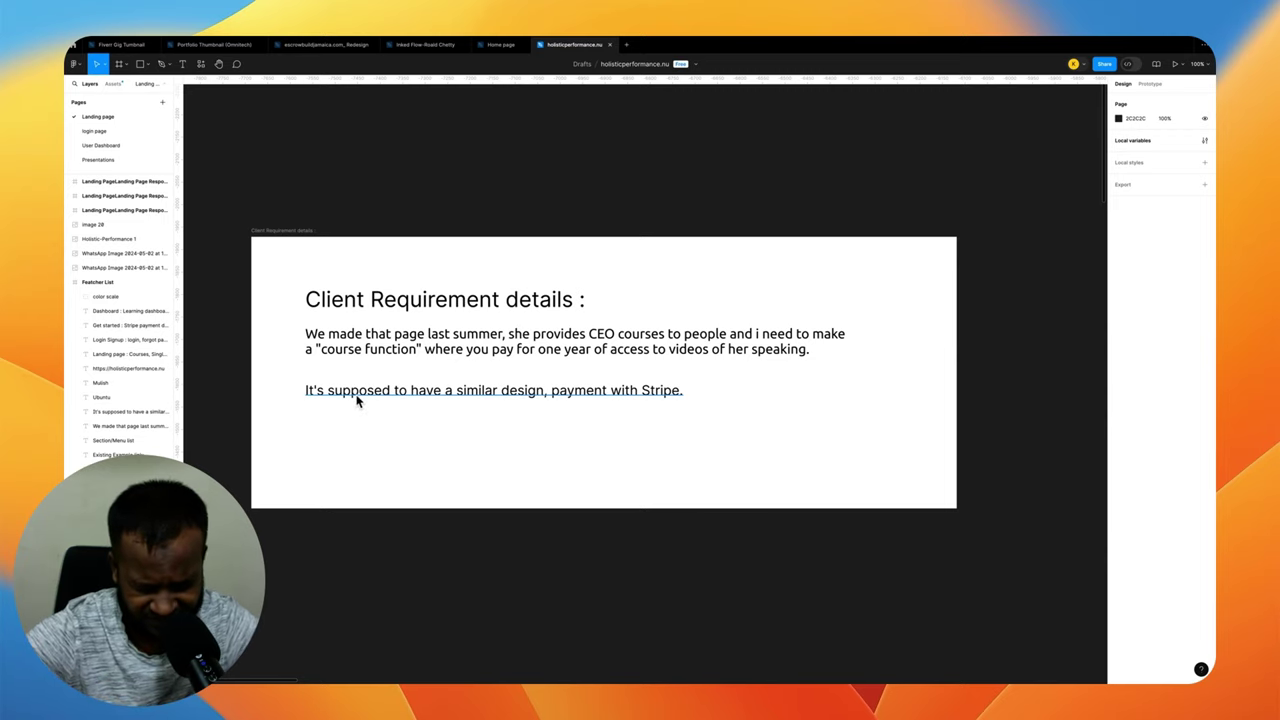
Pan to the Holistic Performance screenshot headlined 'For Sustainable Leadership & Balanced Growth'
scroll(356, 392, left, 3)
scroll(360, 394, left, 3)
scroll(360, 394, left, 5)
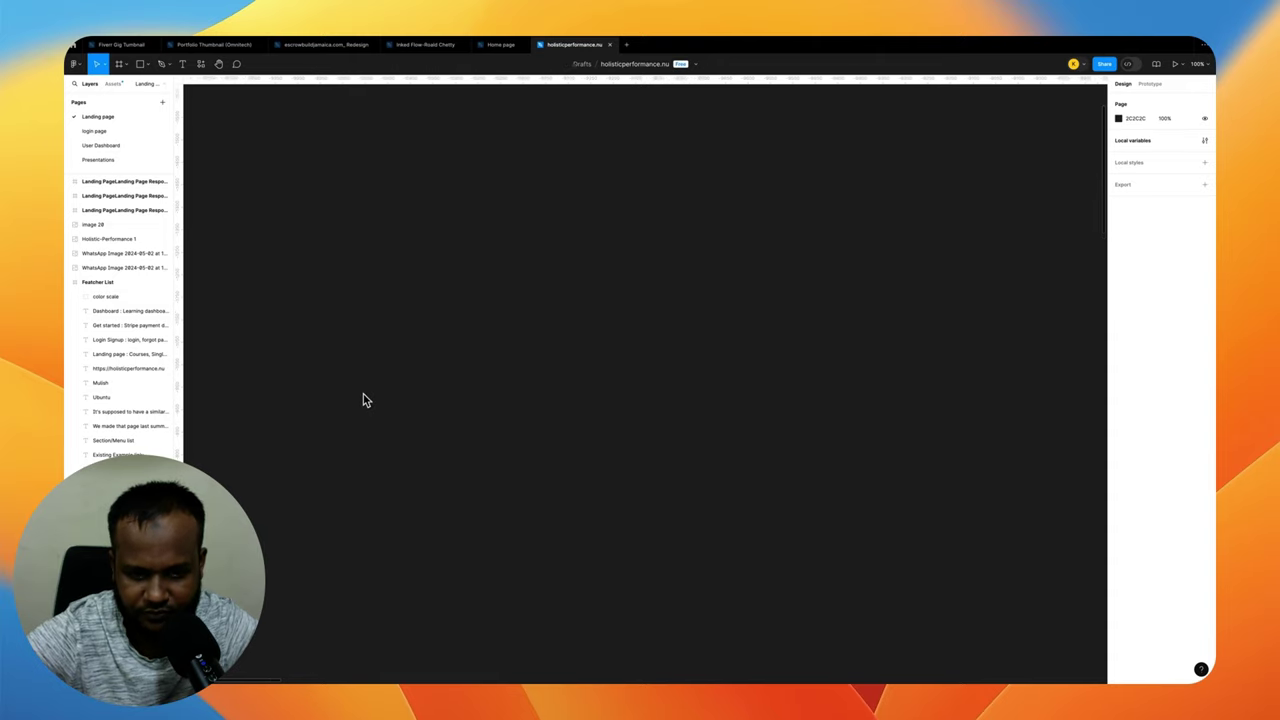
scroll(364, 395, right, 2)
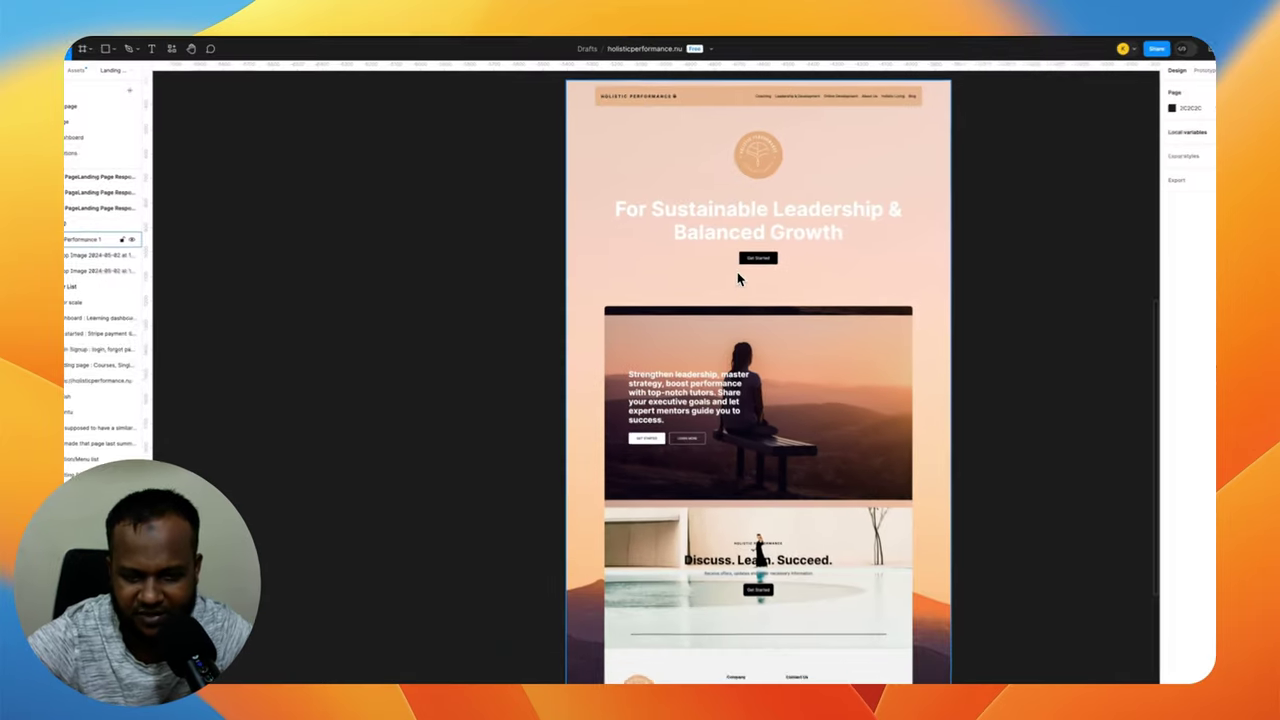
scroll(706, 205, down, 1)
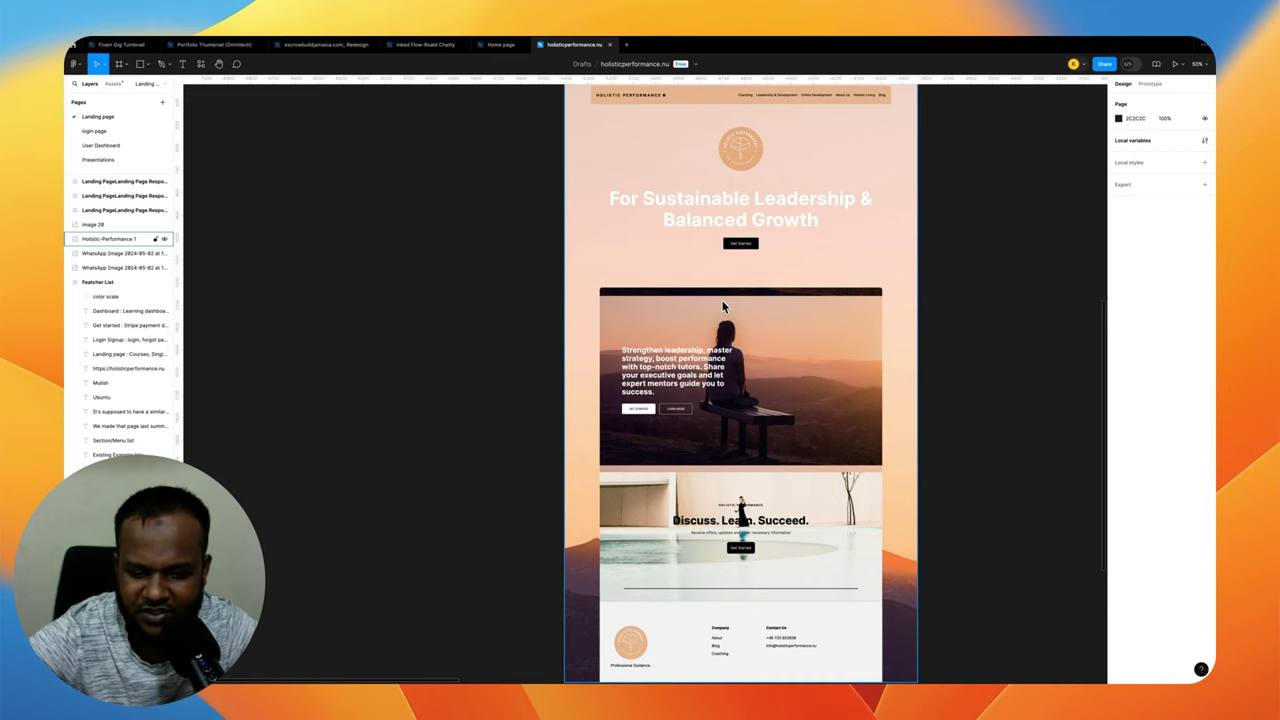
scroll(724, 306, down, 2)
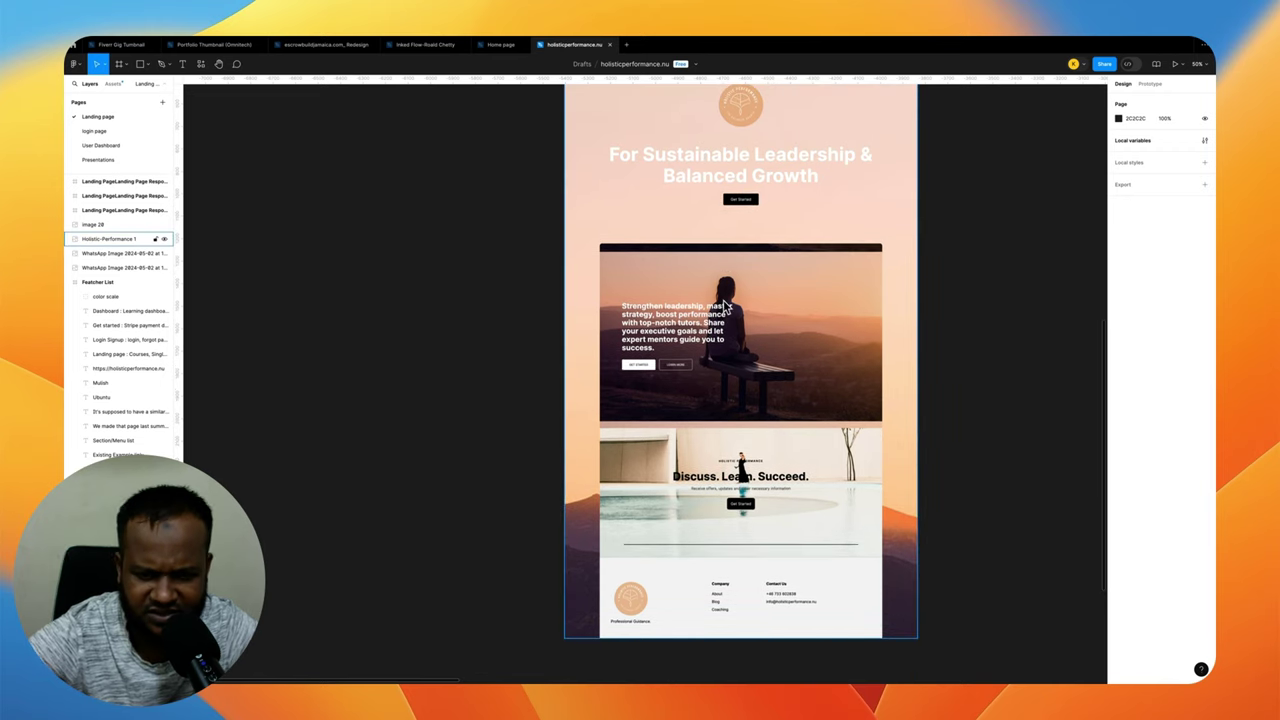
scroll(724, 306, up, 2)
scroll(724, 306, up, 3)
scroll(726, 307, down, 3)
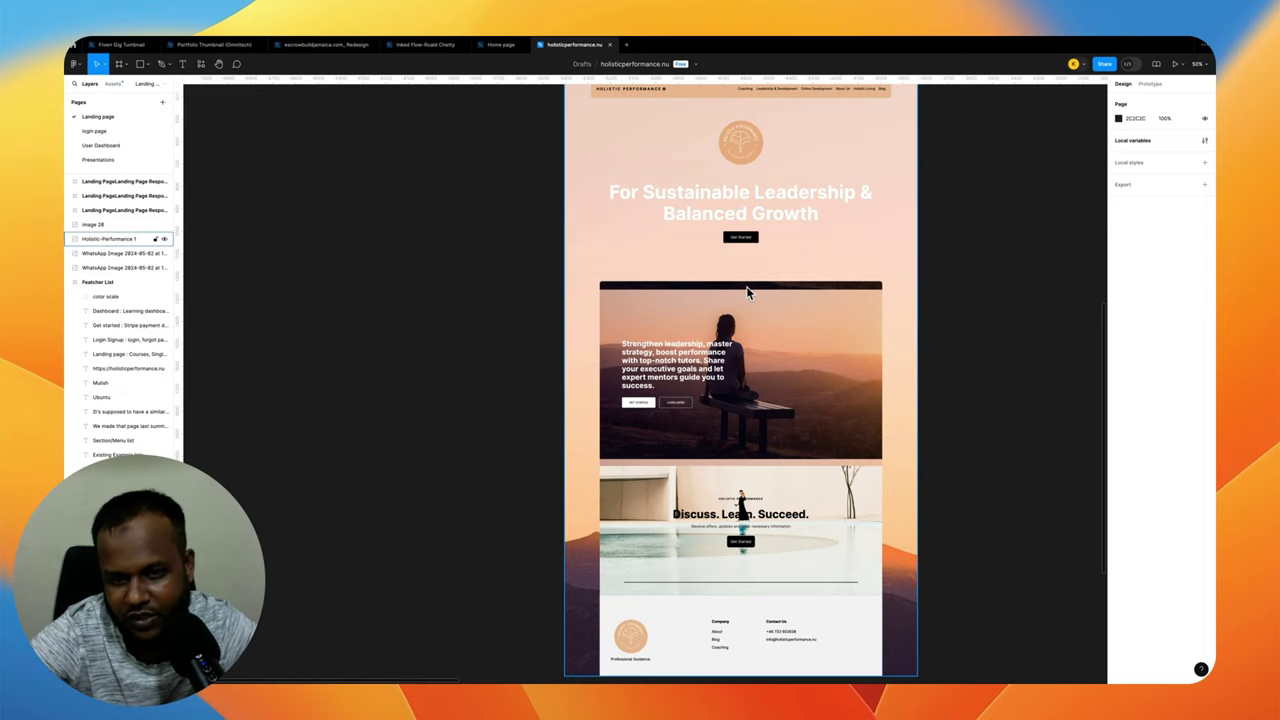
Inspect the left landing-page sketch and the right-hand page sketch on the canvas
scroll(747, 291, up, 3)
scroll(747, 291, up, 3)
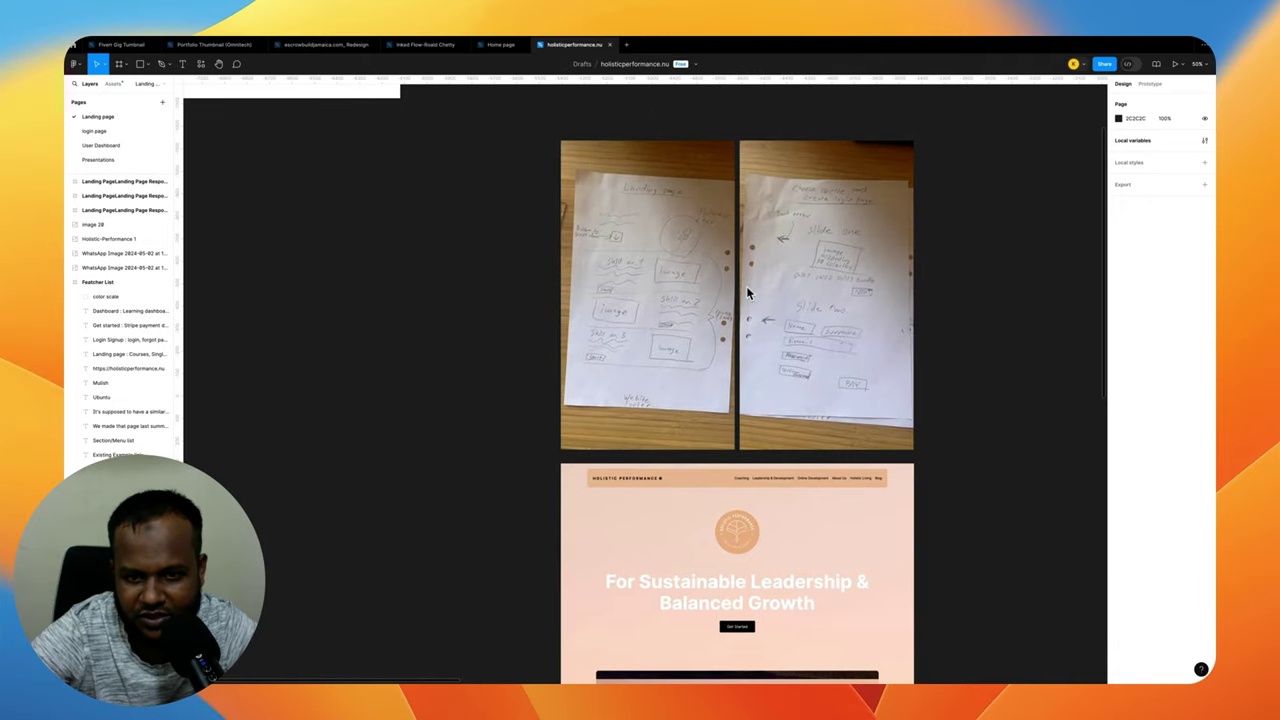
scroll(747, 291, left, 1)
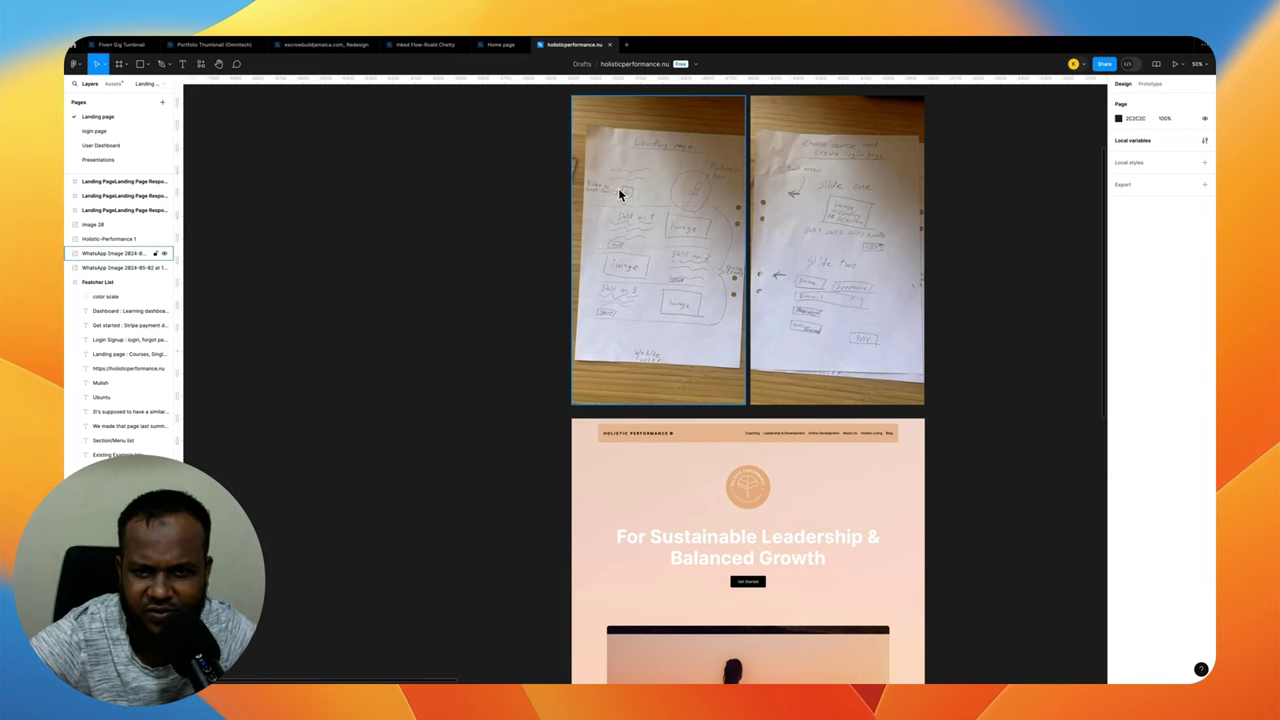
click(762, 162)
click(716, 190)
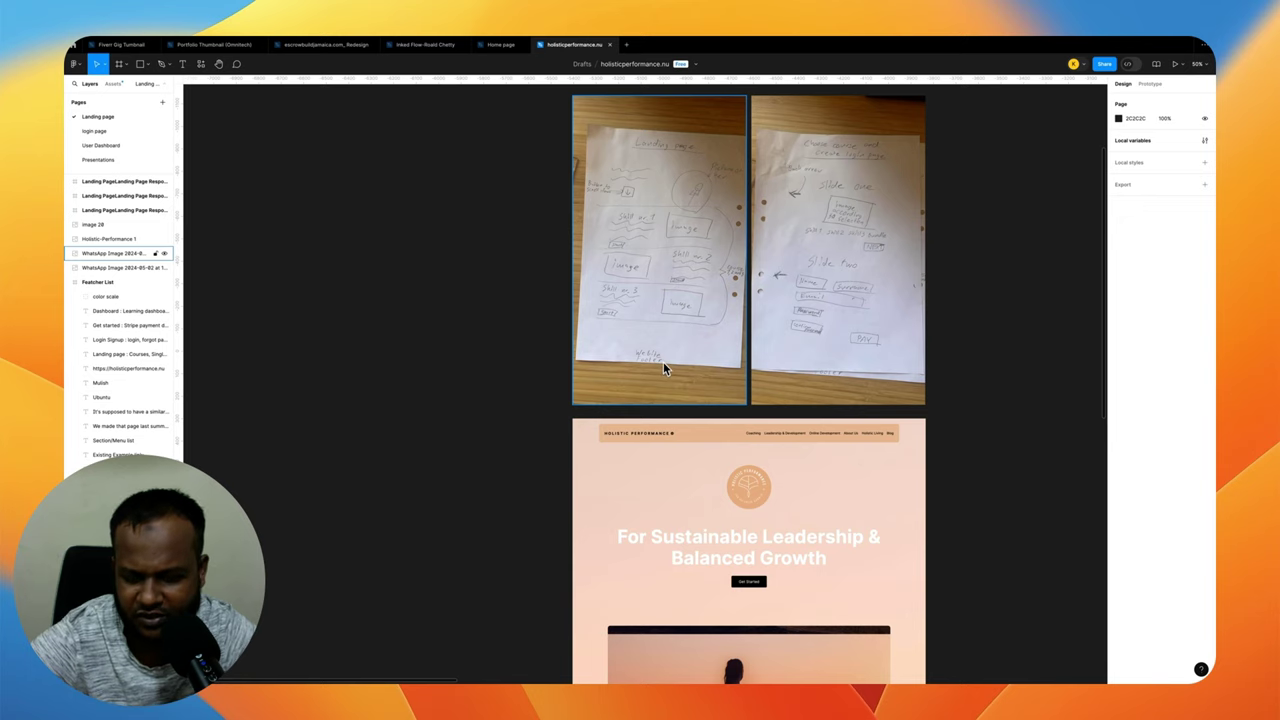
scroll(663, 362, right, 3)
click(666, 337)
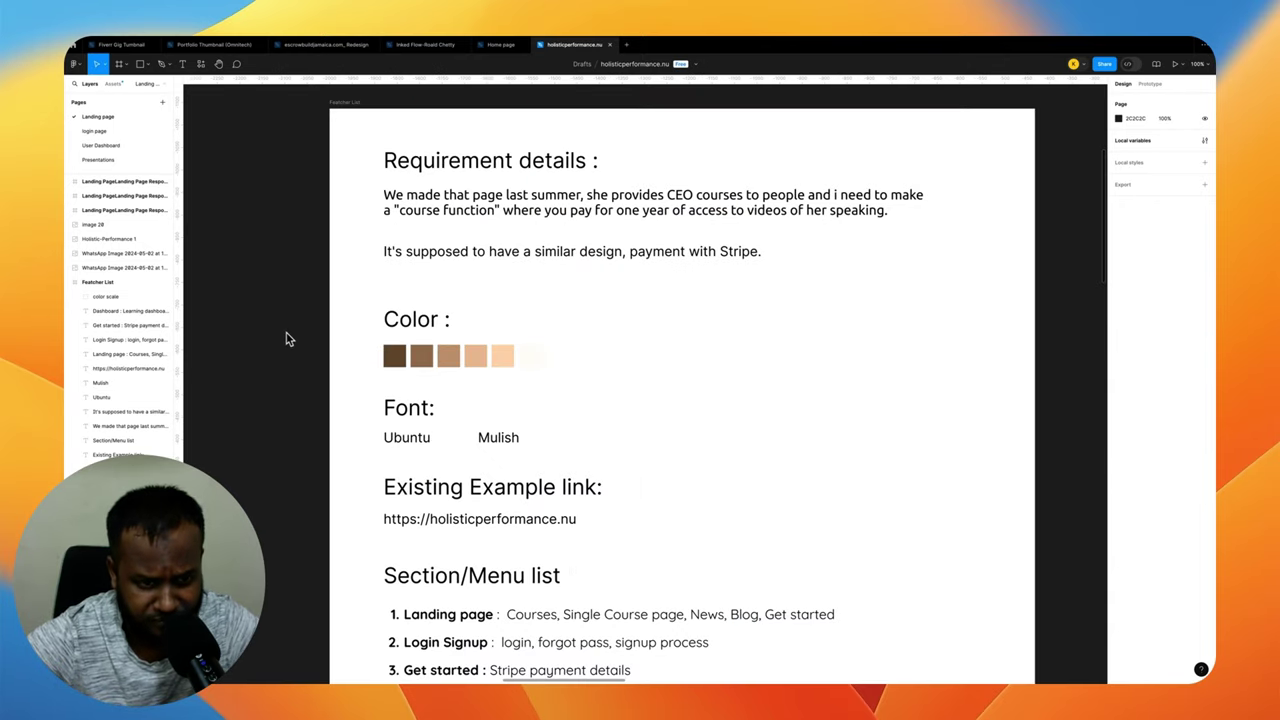
Review the brown colour palette swatches in the requirements frame
scroll(286, 338, down, 2)
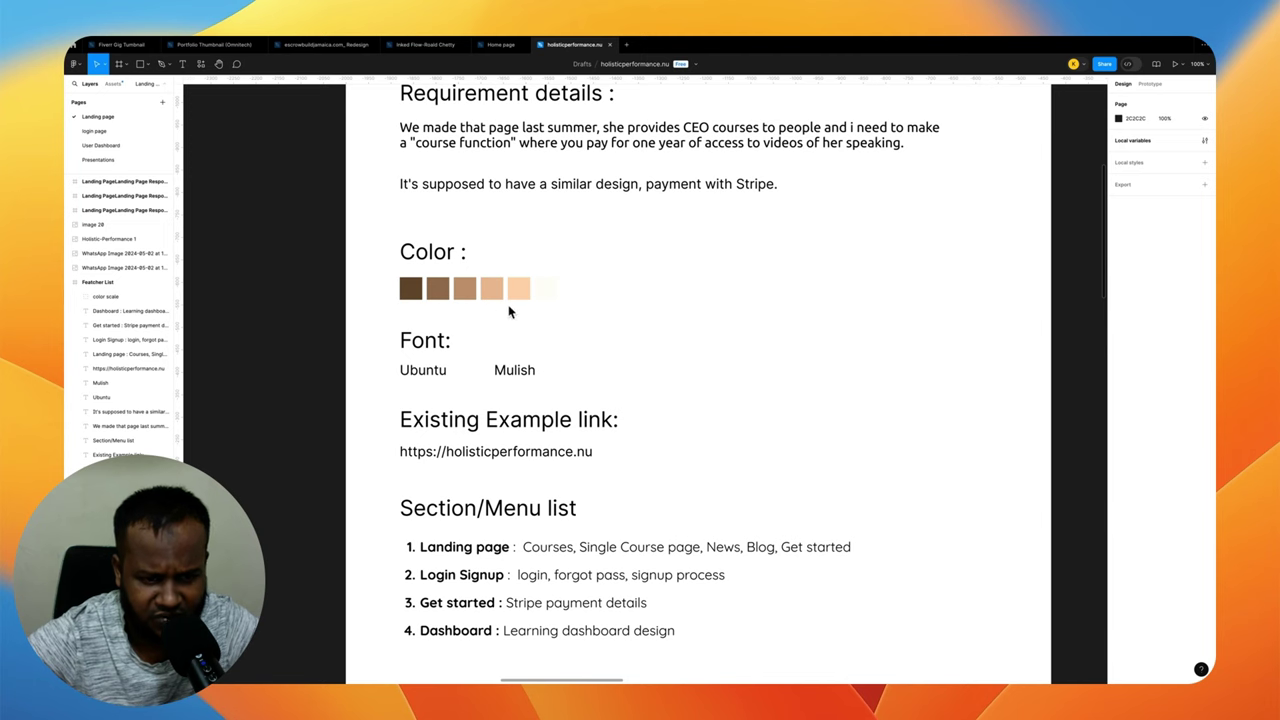
scroll(443, 362, down, 2)
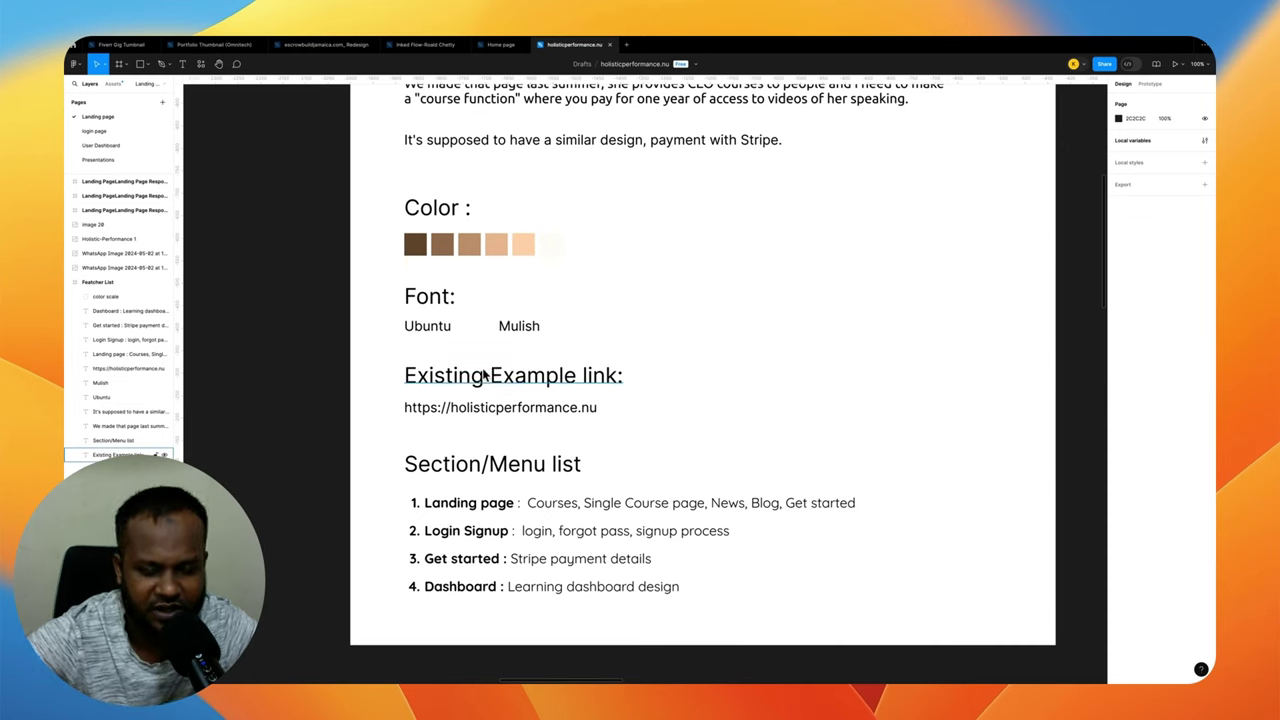
scroll(483, 378, down, 2)
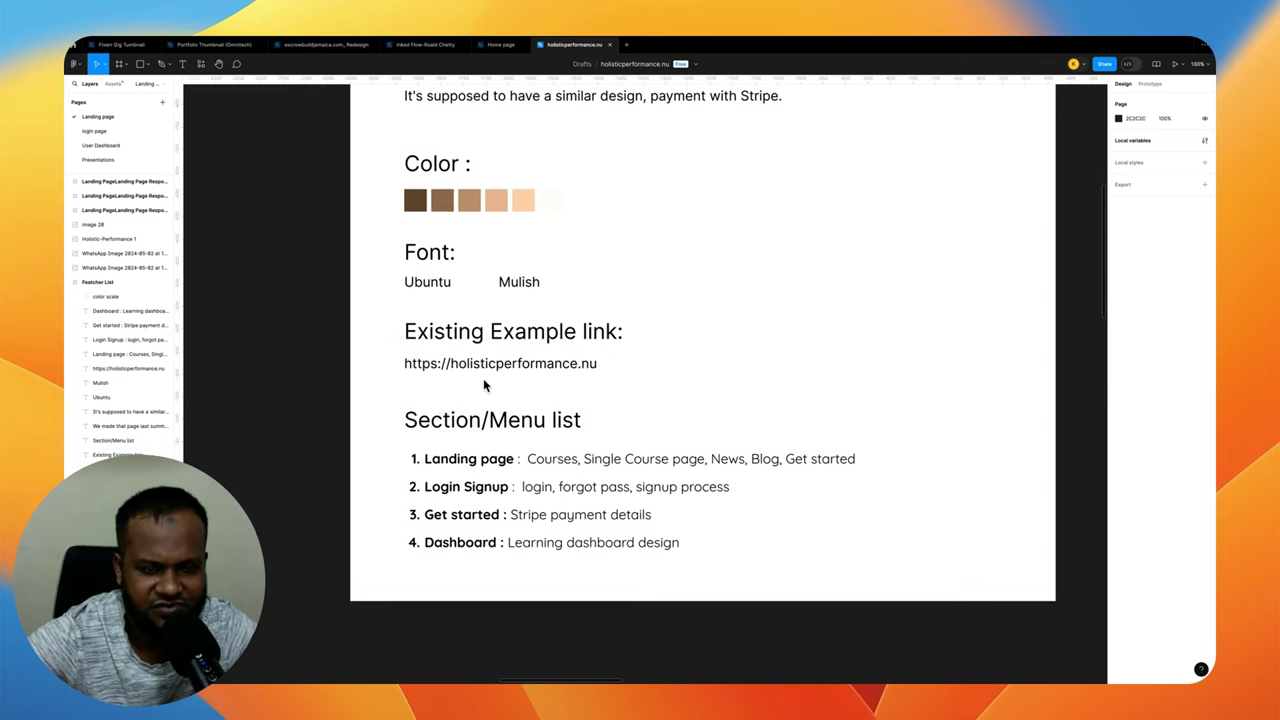
click(478, 202)
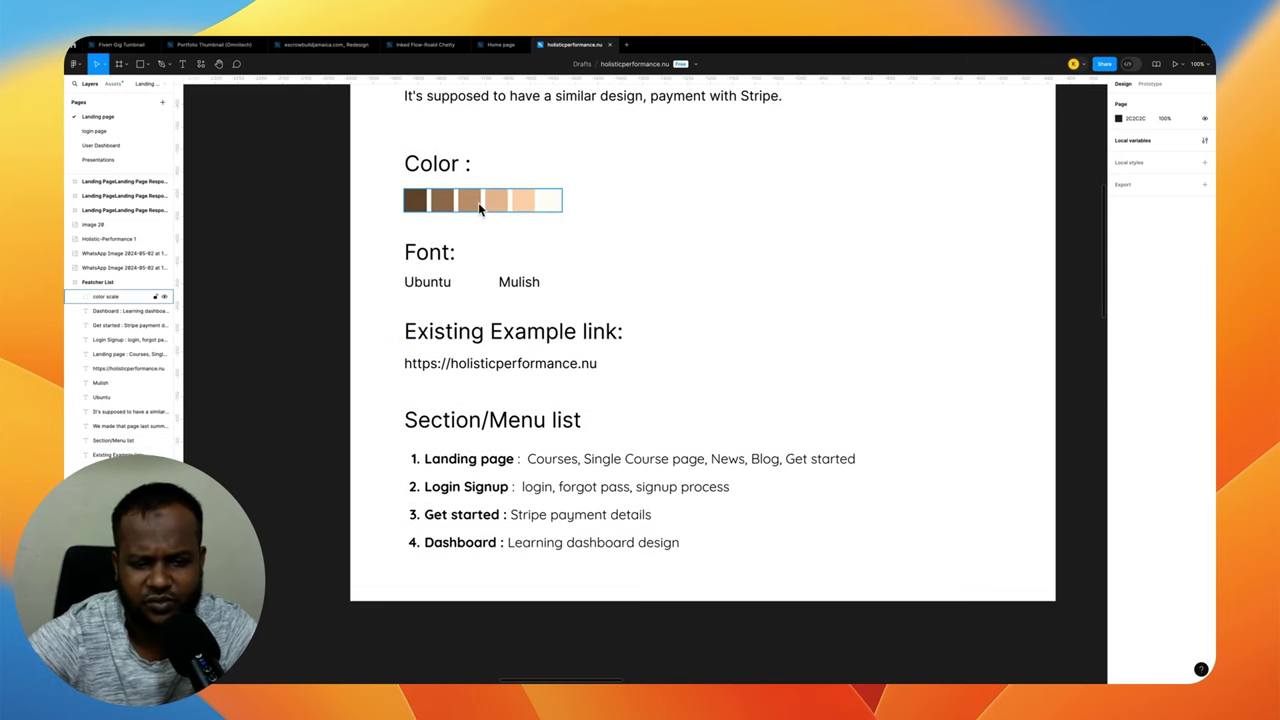
key(Escape)
Look over the Ubuntu/Mulish fonts and section list, then reach the Landing Page frame
scroll(538, 410, down, 3)
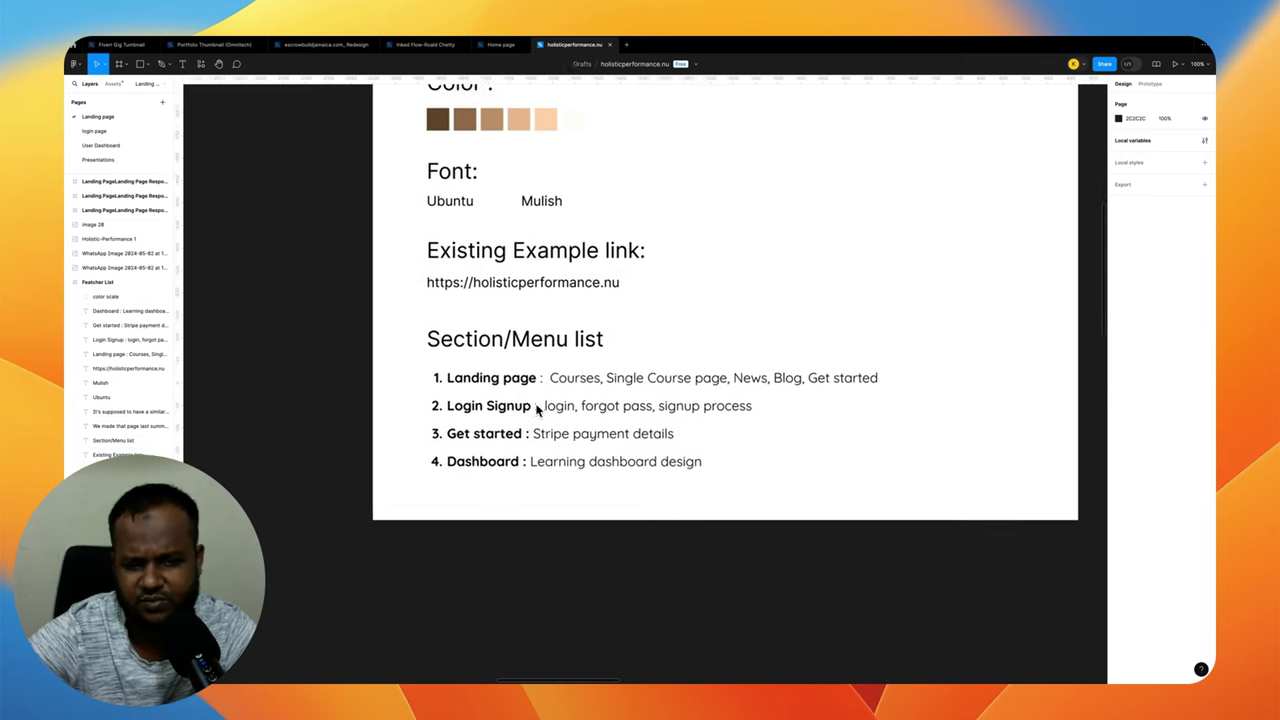
scroll(537, 409, down, 1)
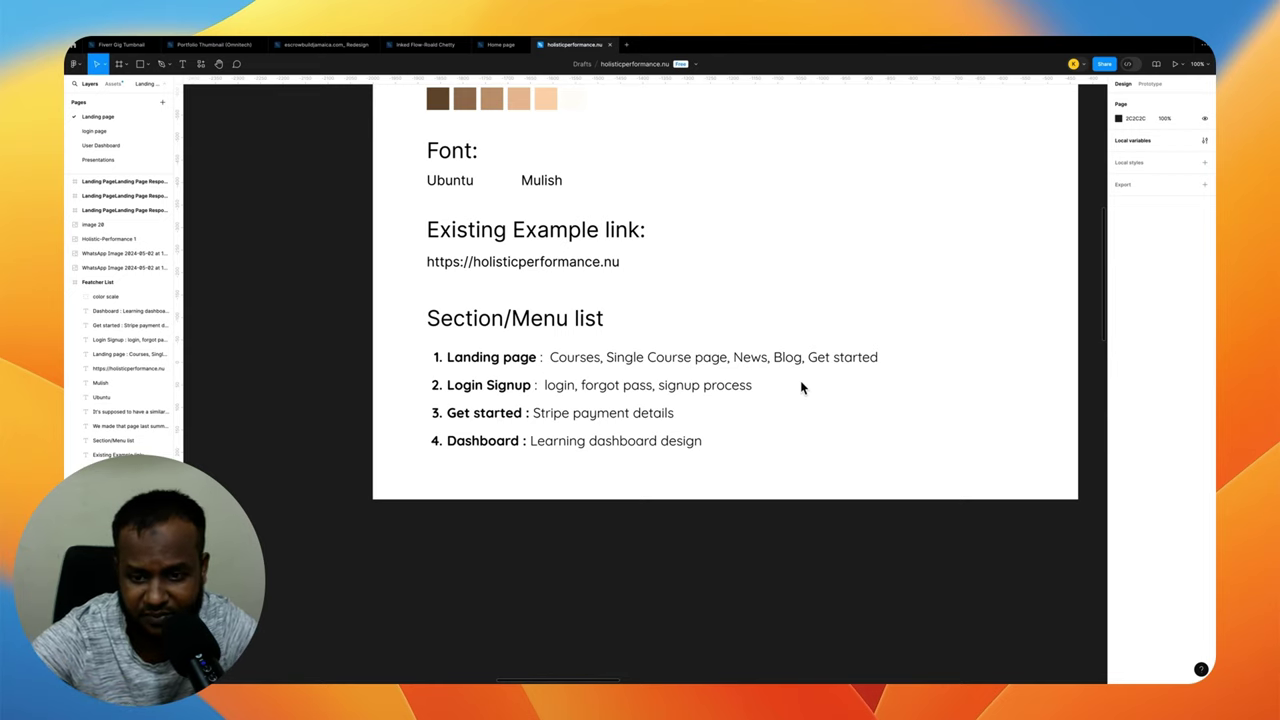
scroll(800, 387, left, 2)
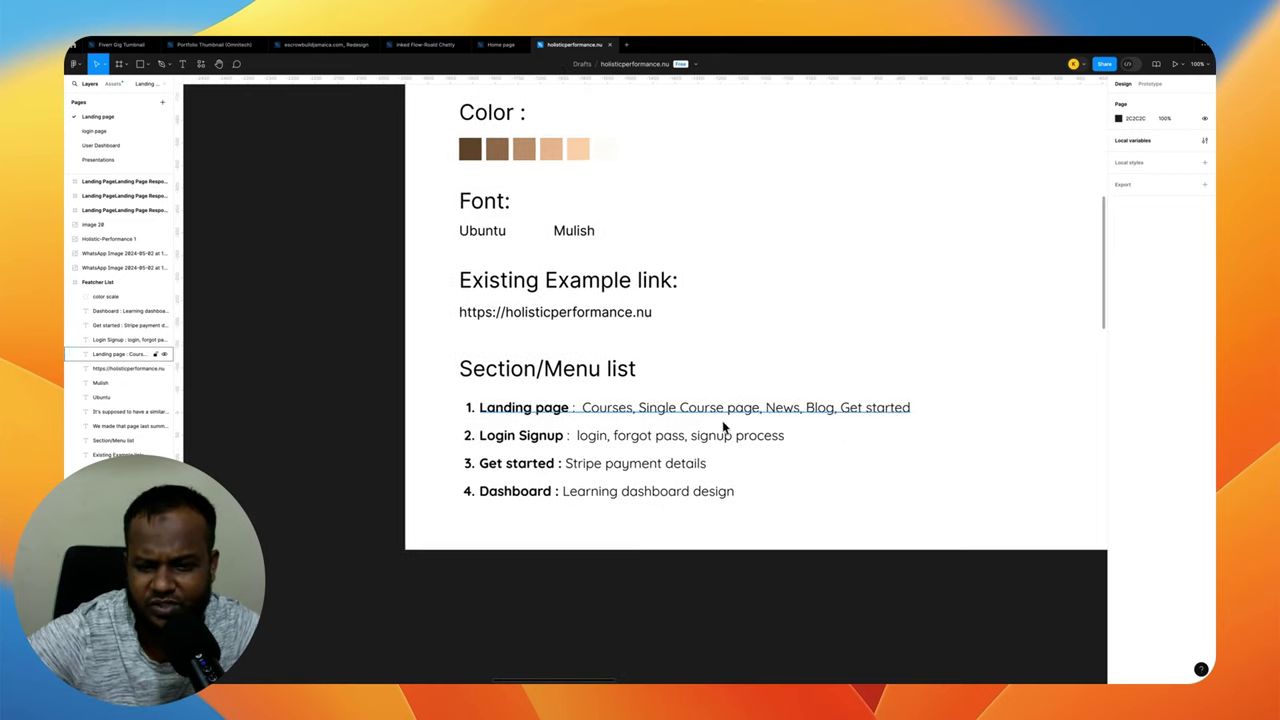
scroll(704, 428, down, 1)
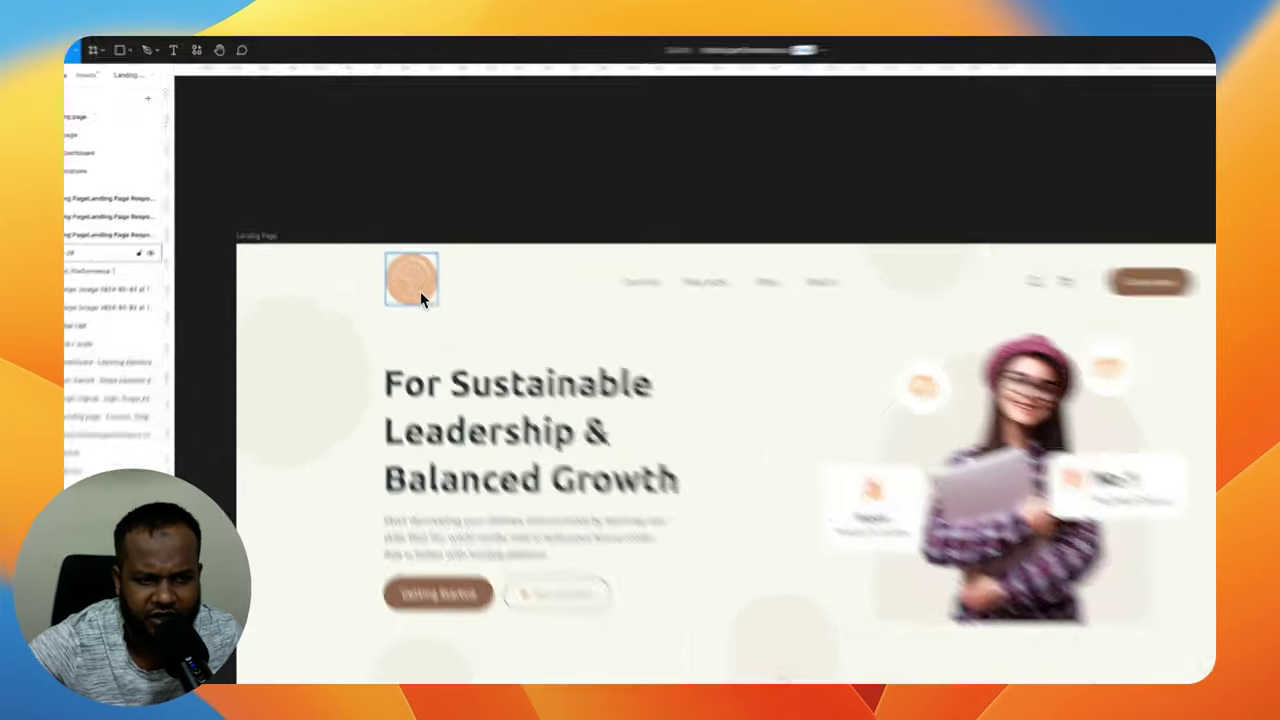
Inspect the header logo and the Courses, Instructor, Blog, About navigation links
click(418, 288)
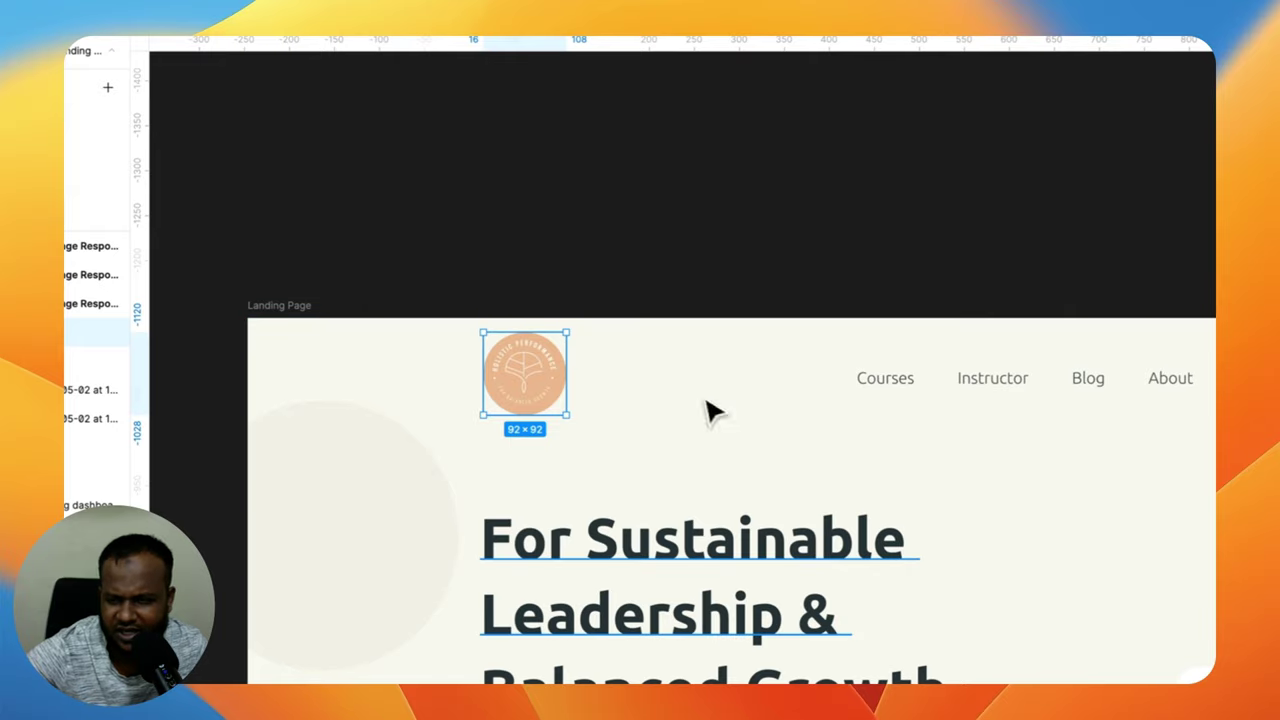
scroll(686, 223, right, 3)
scroll(686, 223, down, 1)
click(684, 224)
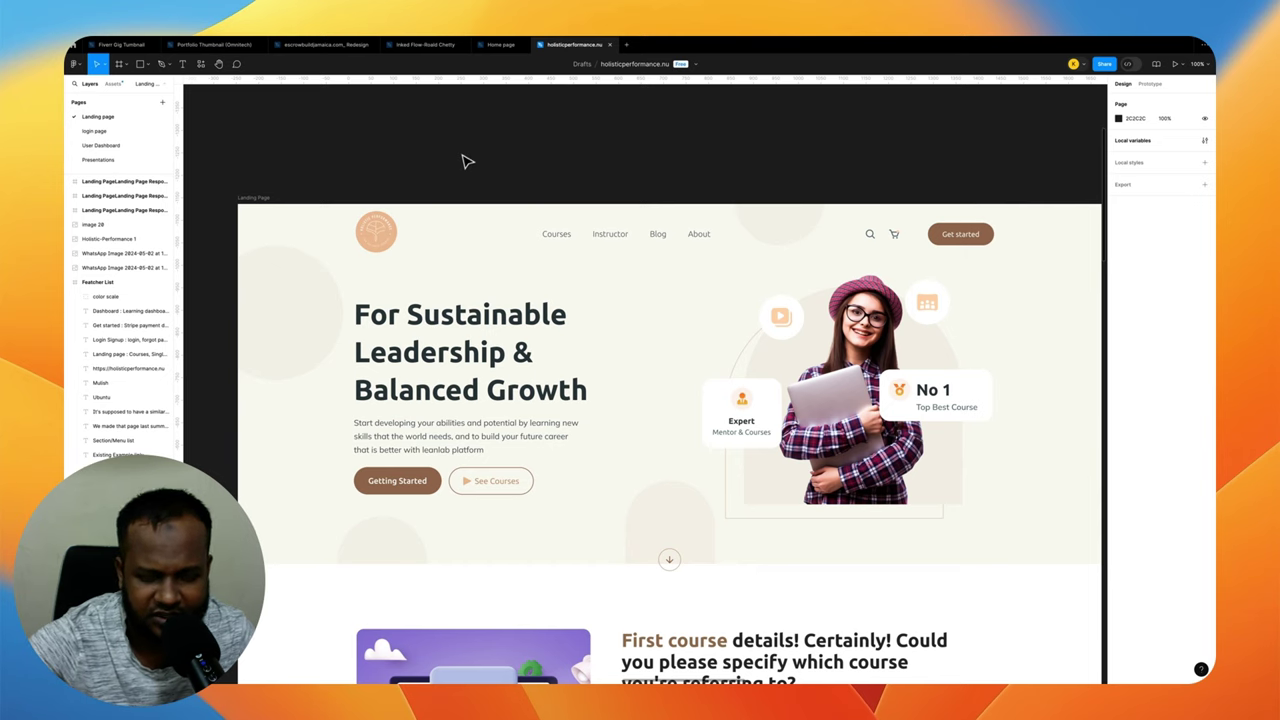
click(560, 240)
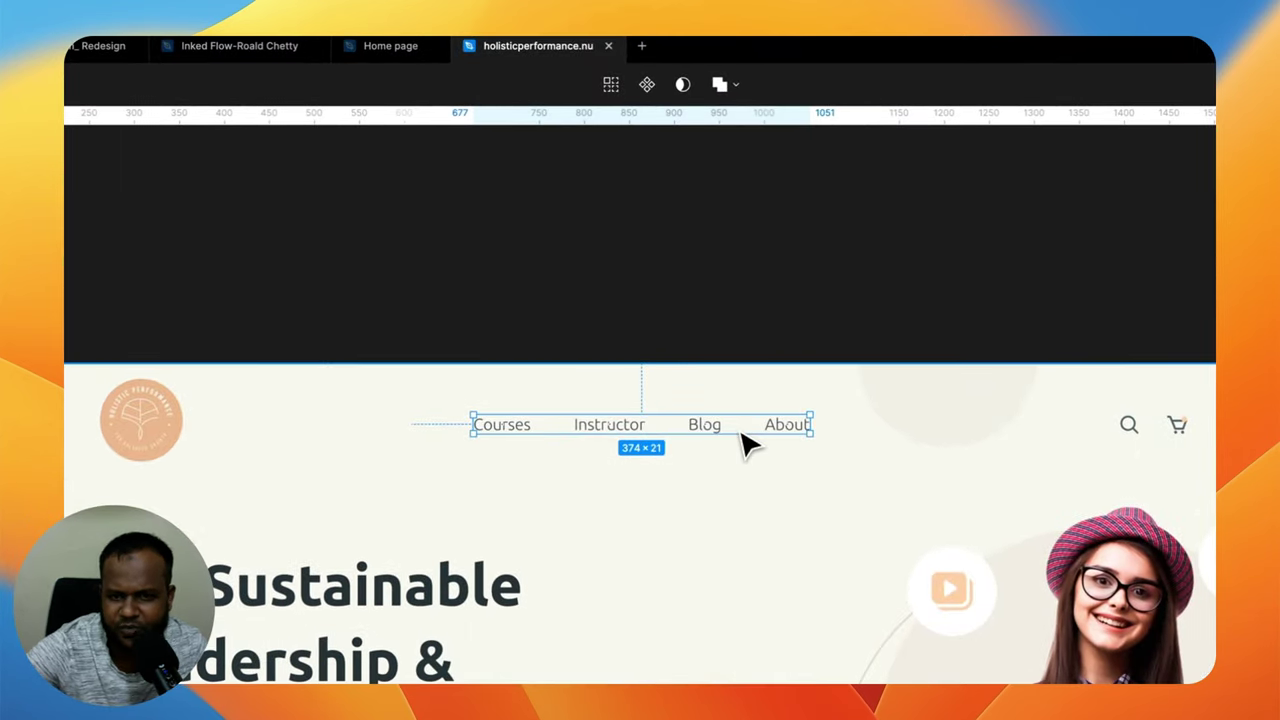
key(Escape)
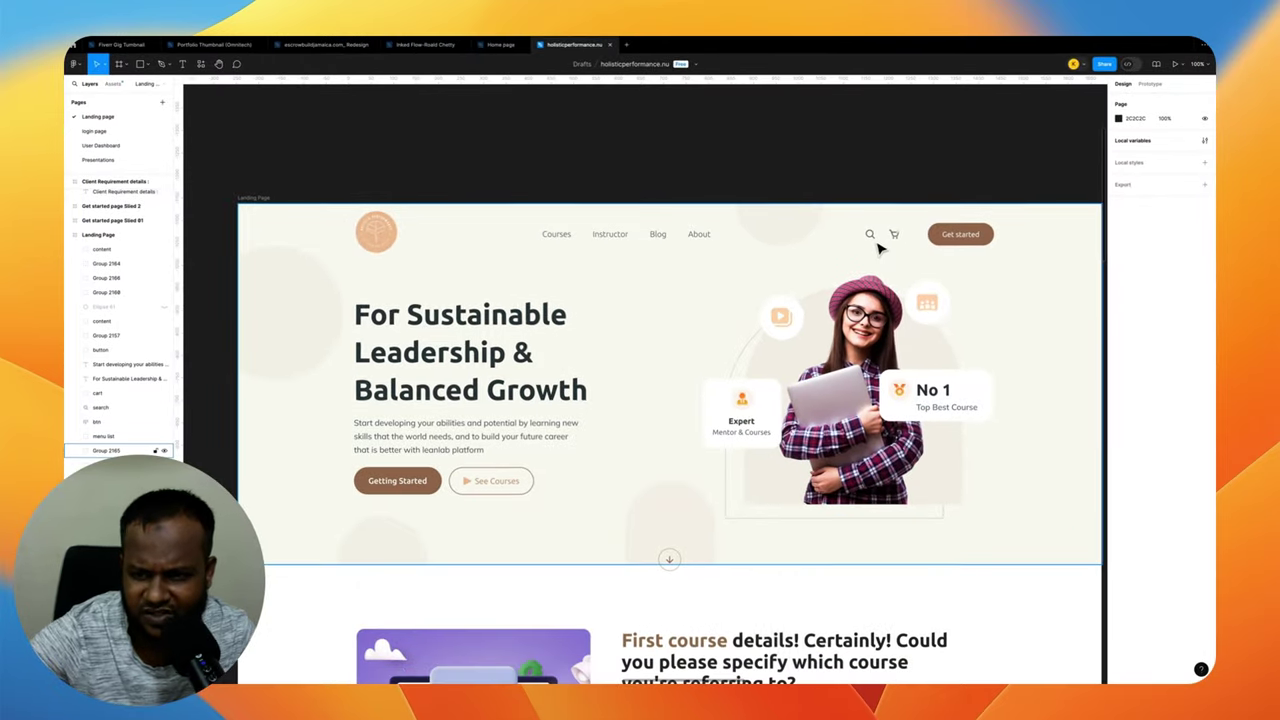
Scroll down to the 'First course details!' card with category, date and 20 videos
scroll(890, 248, left, 1)
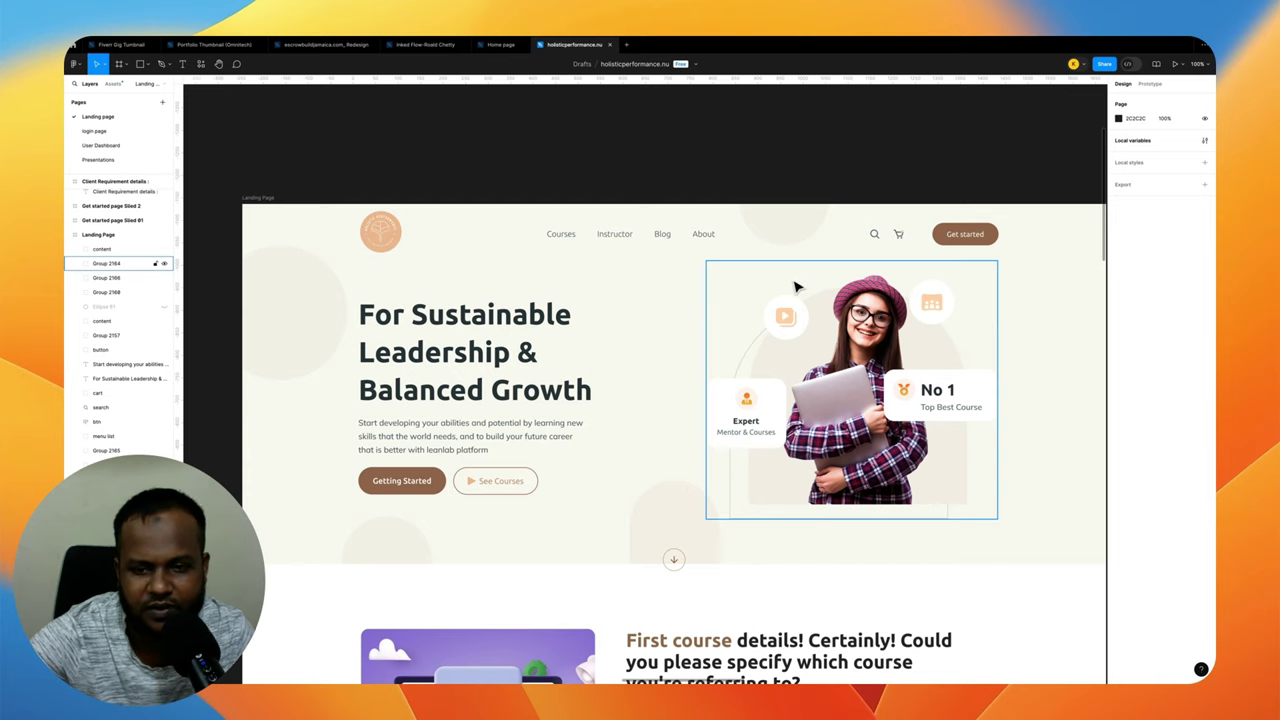
scroll(800, 287, down, 2)
scroll(797, 287, up, 1)
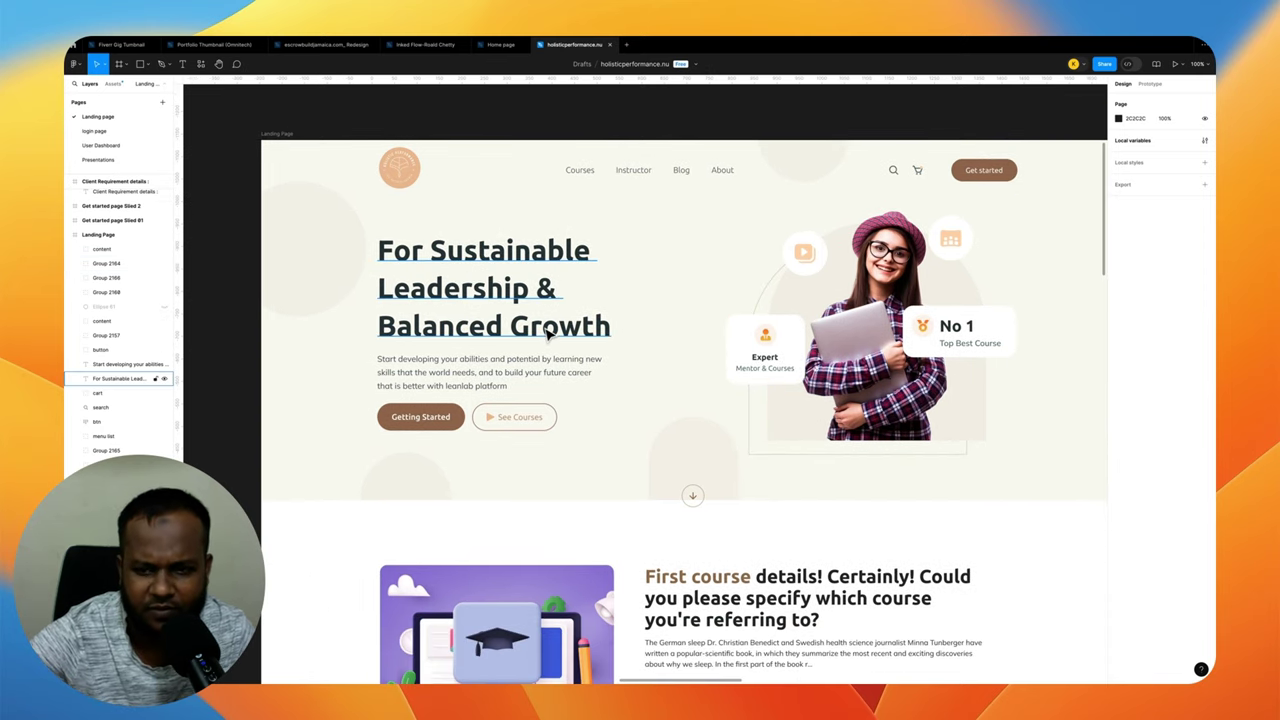
scroll(560, 331, down, 1)
scroll(548, 334, right, 1)
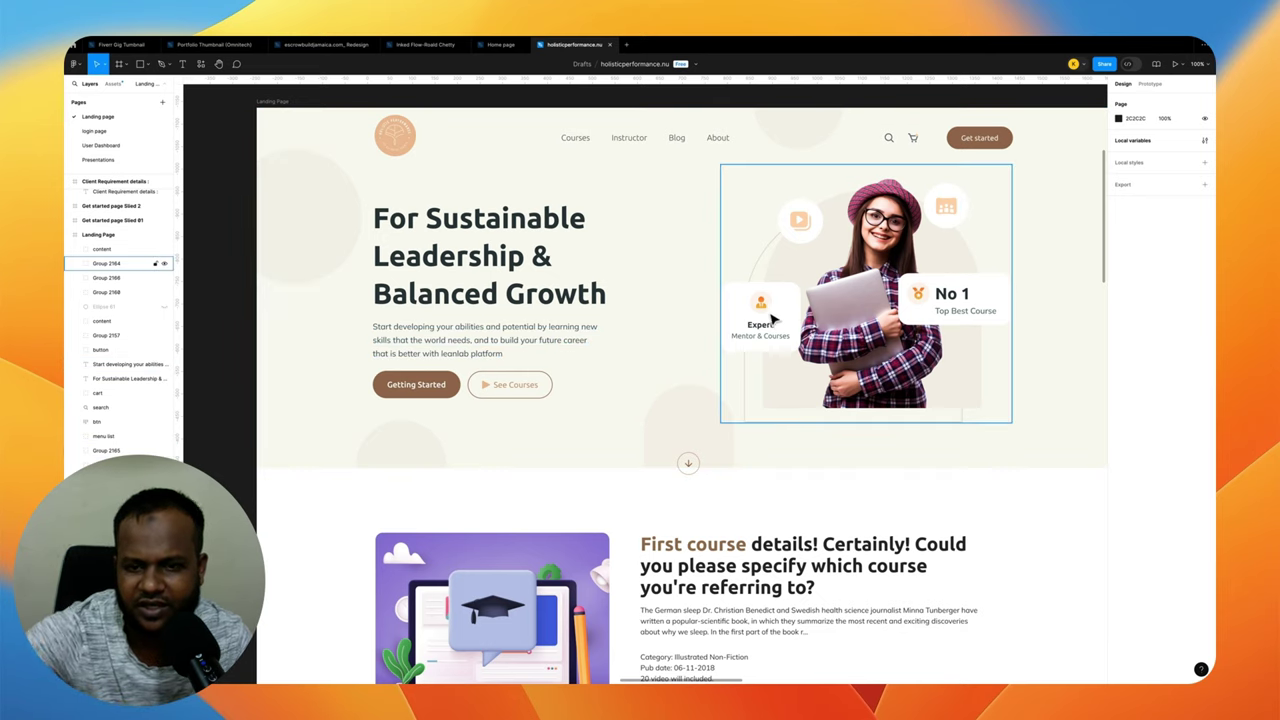
scroll(793, 323, down, 1)
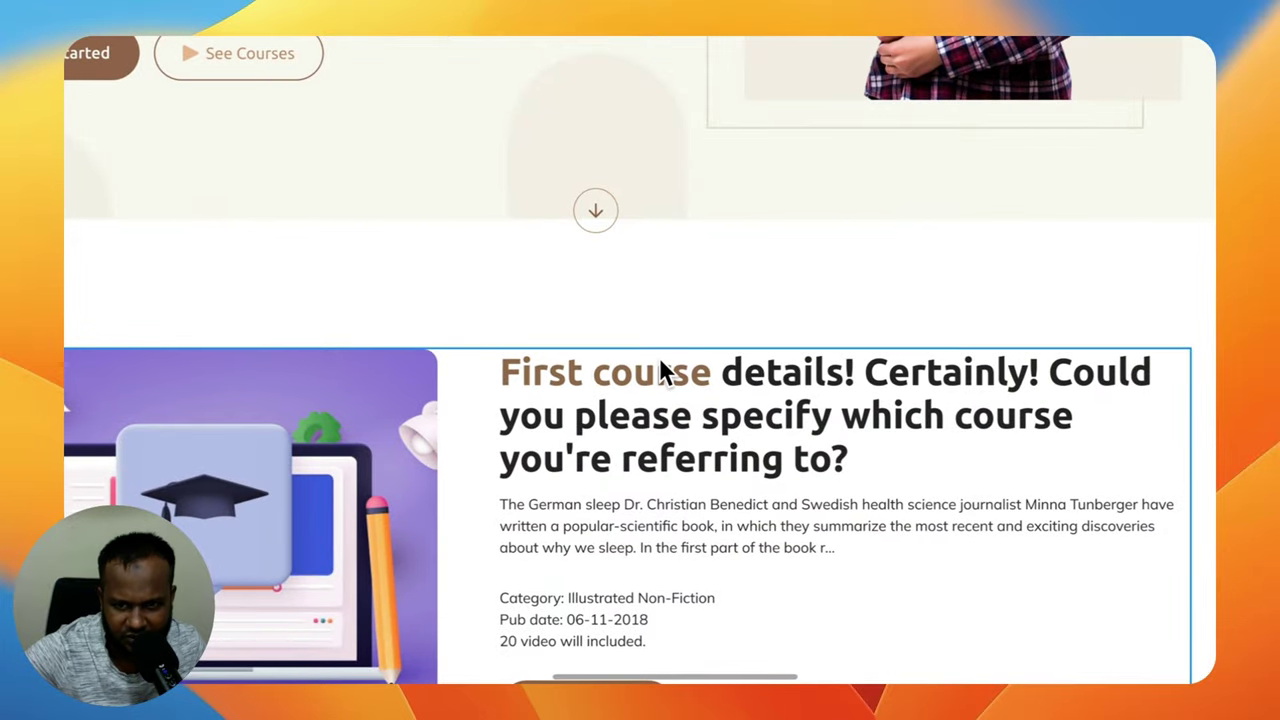
Scroll past the three course sections to Testimonials and the 'Discuss. Learn. Succeed.' block
scroll(659, 357, up, 3)
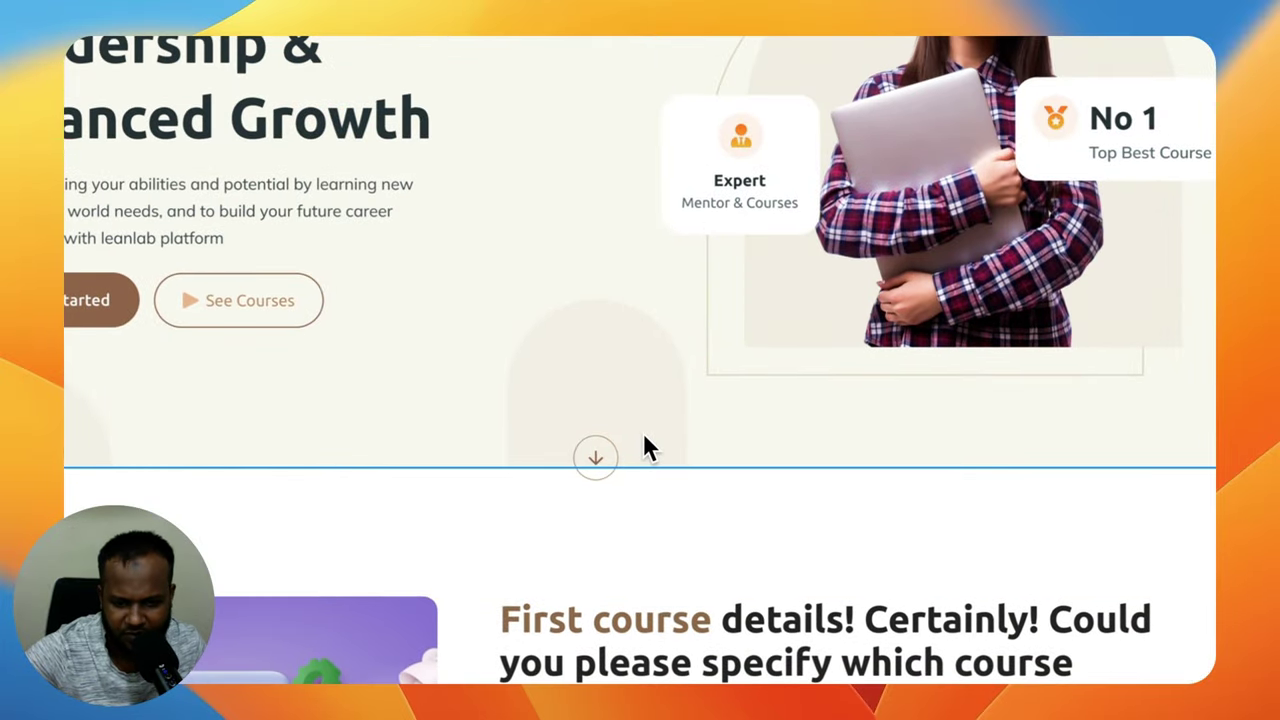
scroll(644, 437, down, 5)
scroll(644, 437, down, 3)
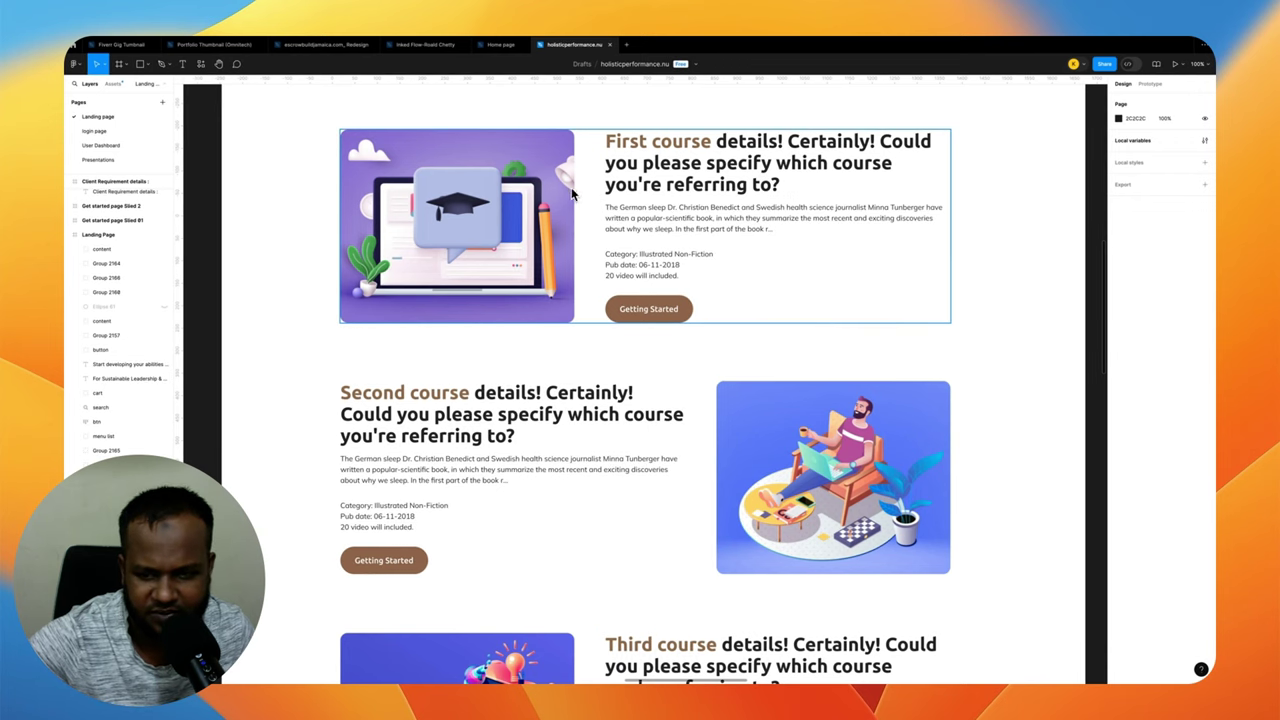
scroll(675, 200, down, 1)
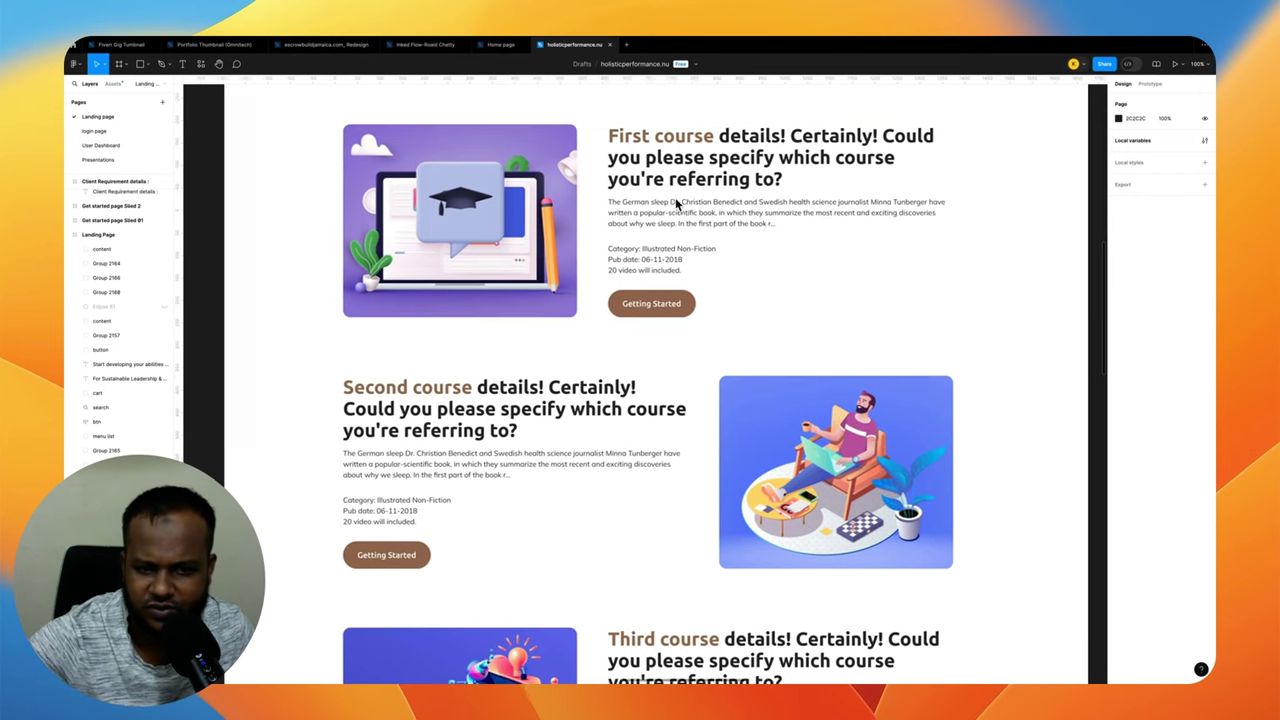
scroll(675, 200, up, 1)
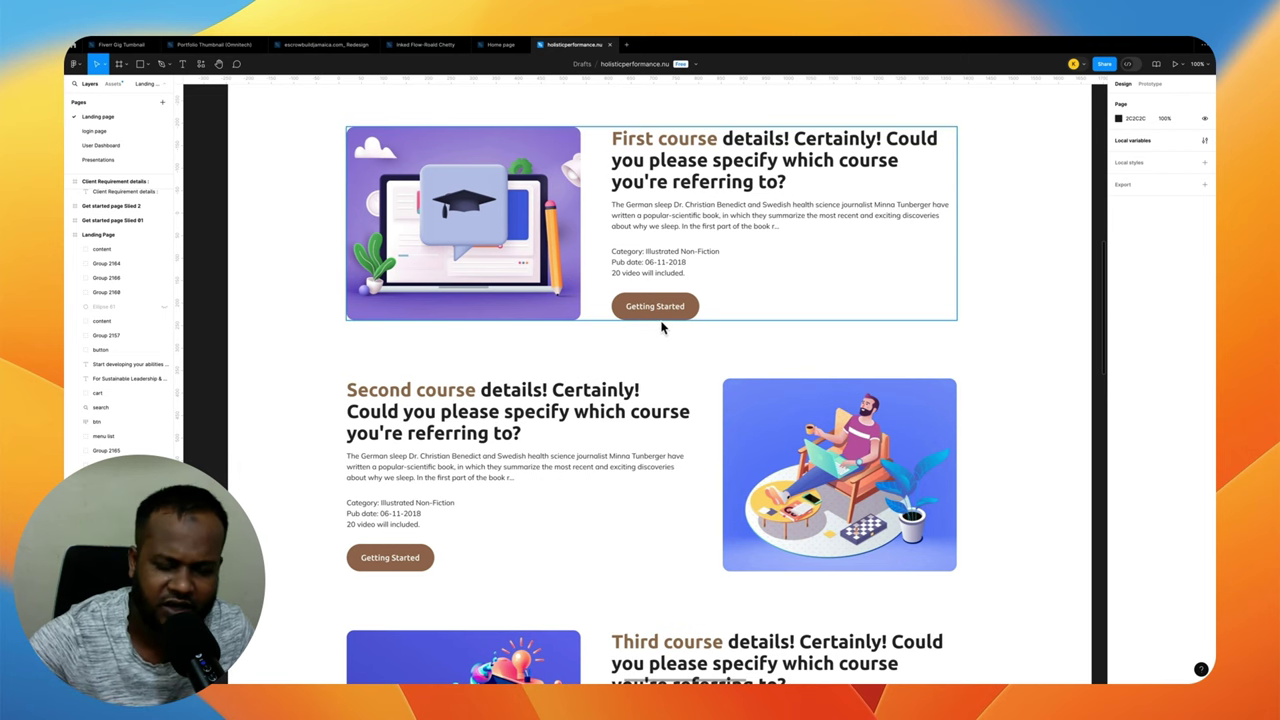
scroll(570, 272, down, 5)
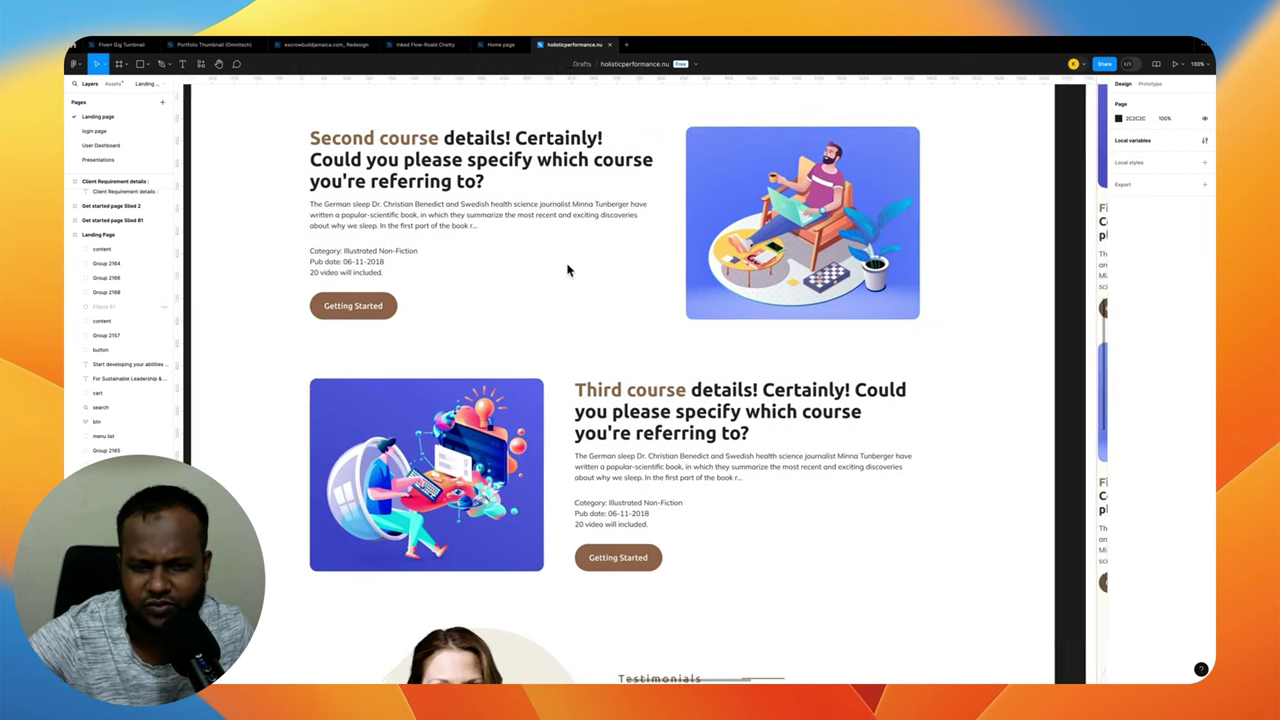
scroll(567, 270, down, 2)
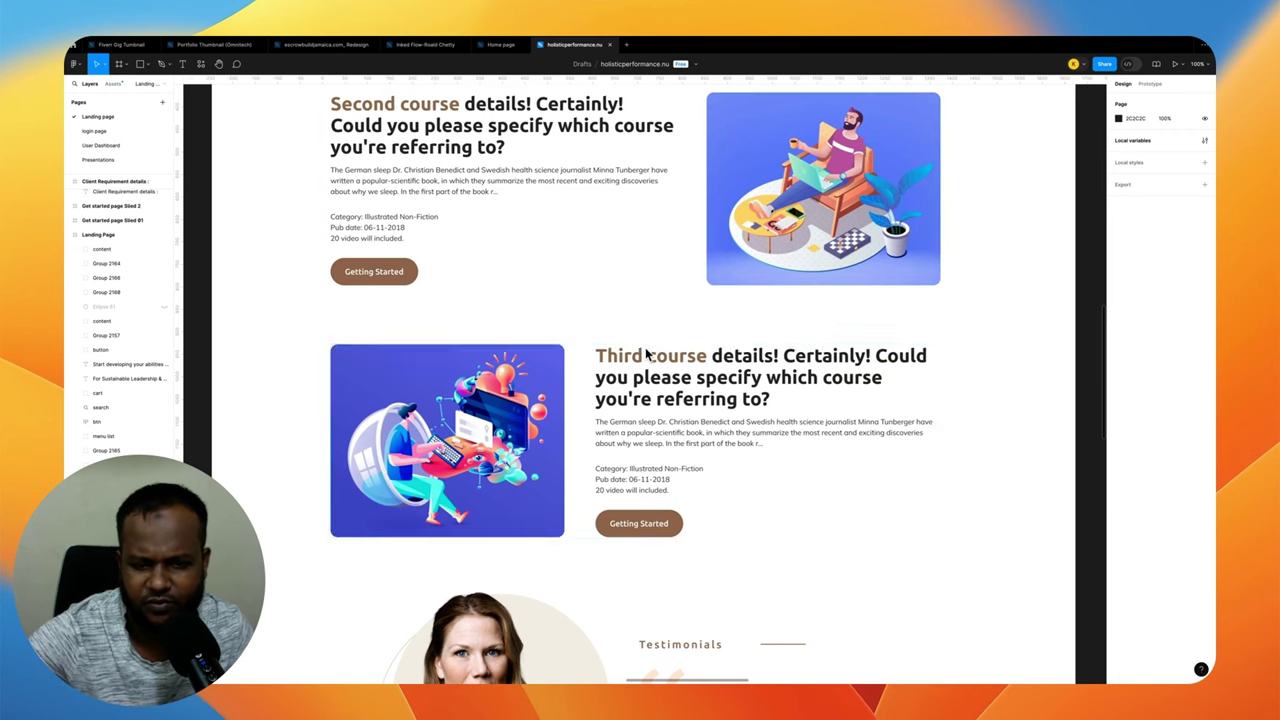
scroll(660, 348, down, 2)
scroll(665, 345, down, 1)
scroll(675, 340, down, 2)
scroll(670, 330, right, 2)
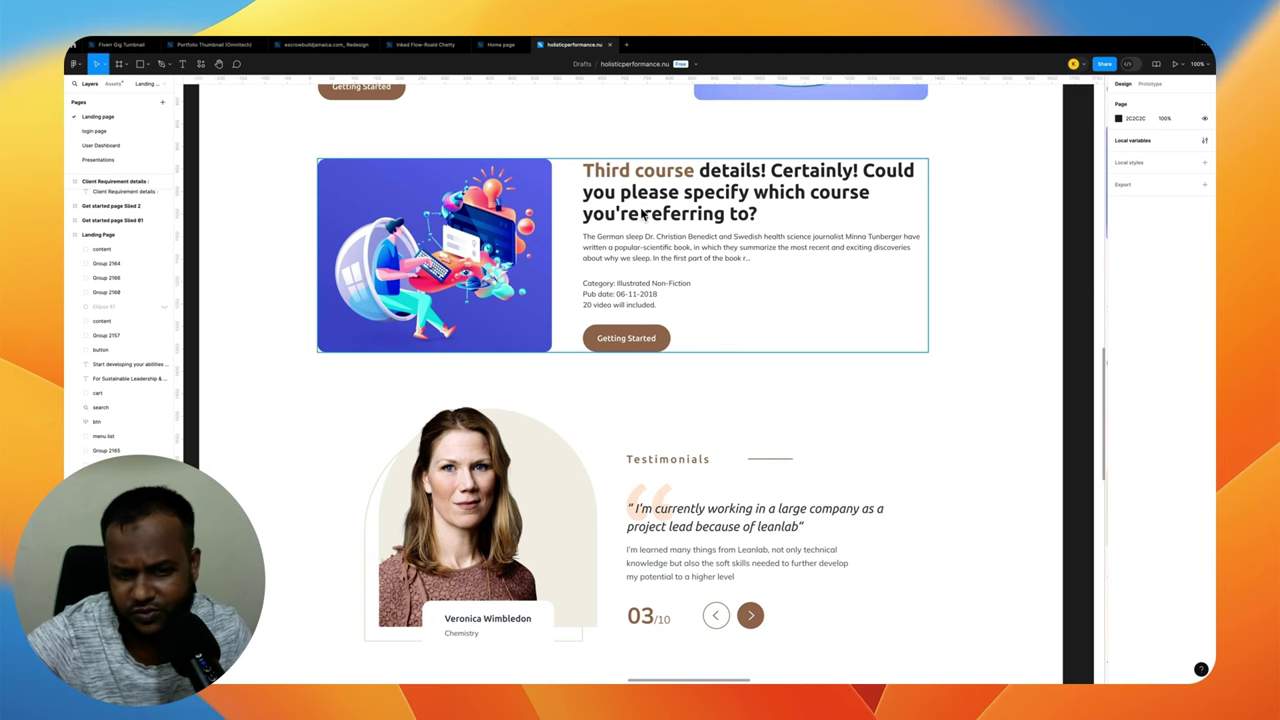
scroll(638, 252, down, 3)
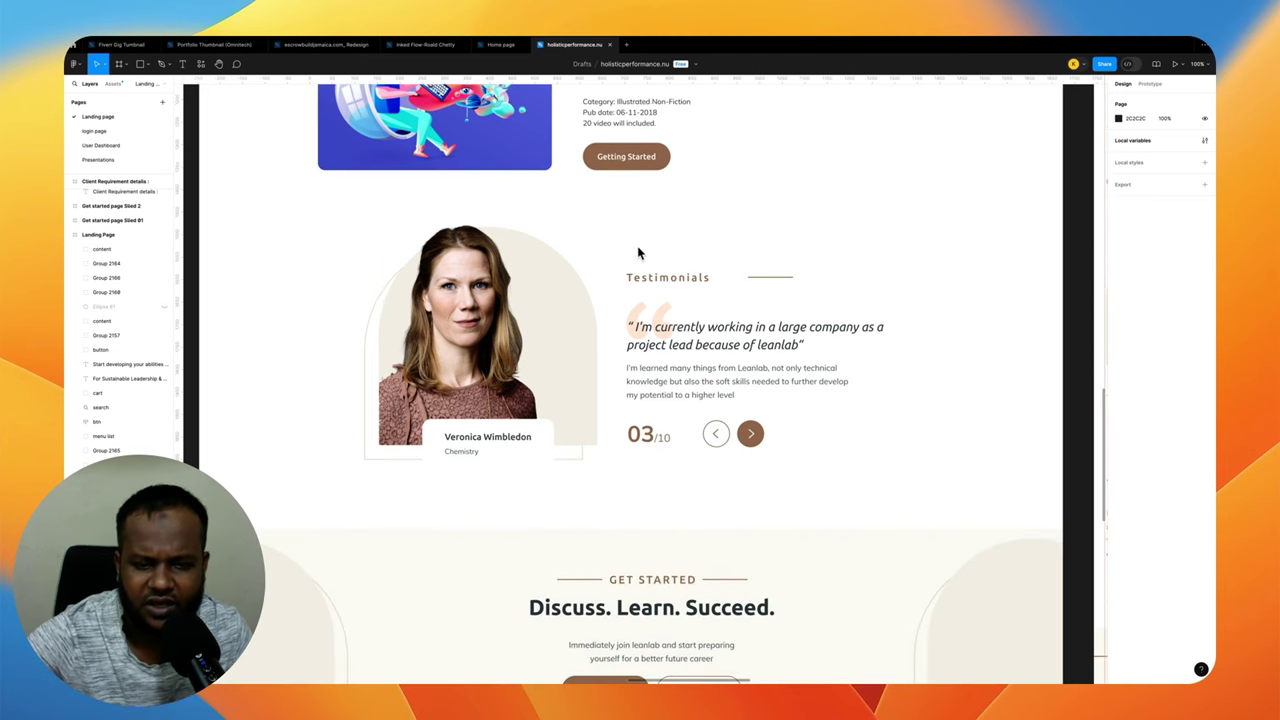
scroll(638, 252, down, 1)
scroll(638, 252, down, 1)
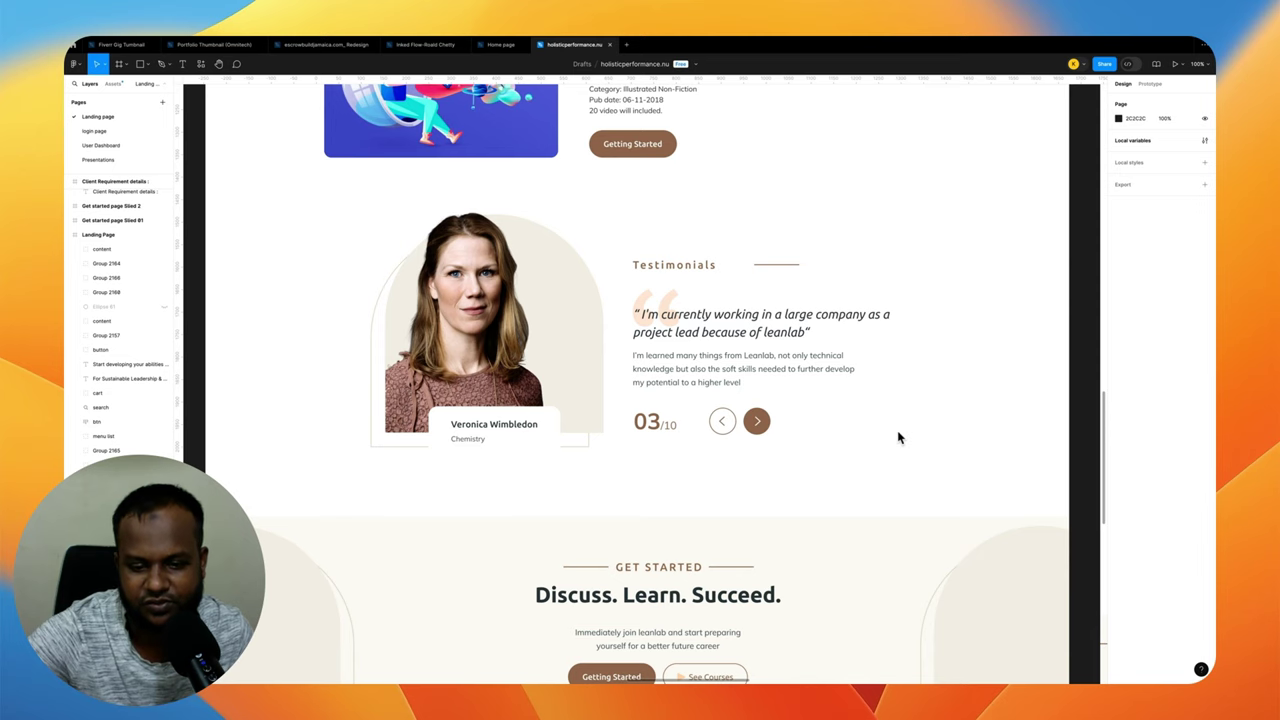
Scroll the landing page down through Latest Articles to the footer
scroll(897, 437, down, 5)
scroll(897, 437, down, 1)
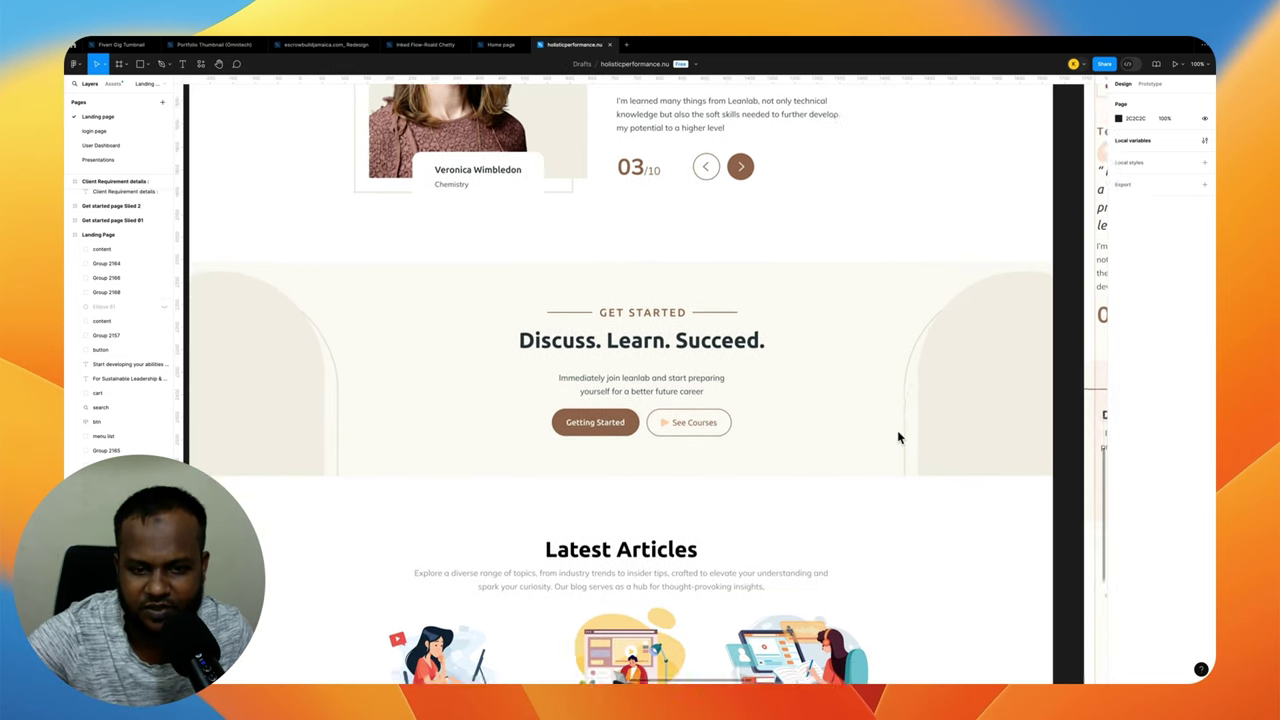
scroll(897, 437, down, 2)
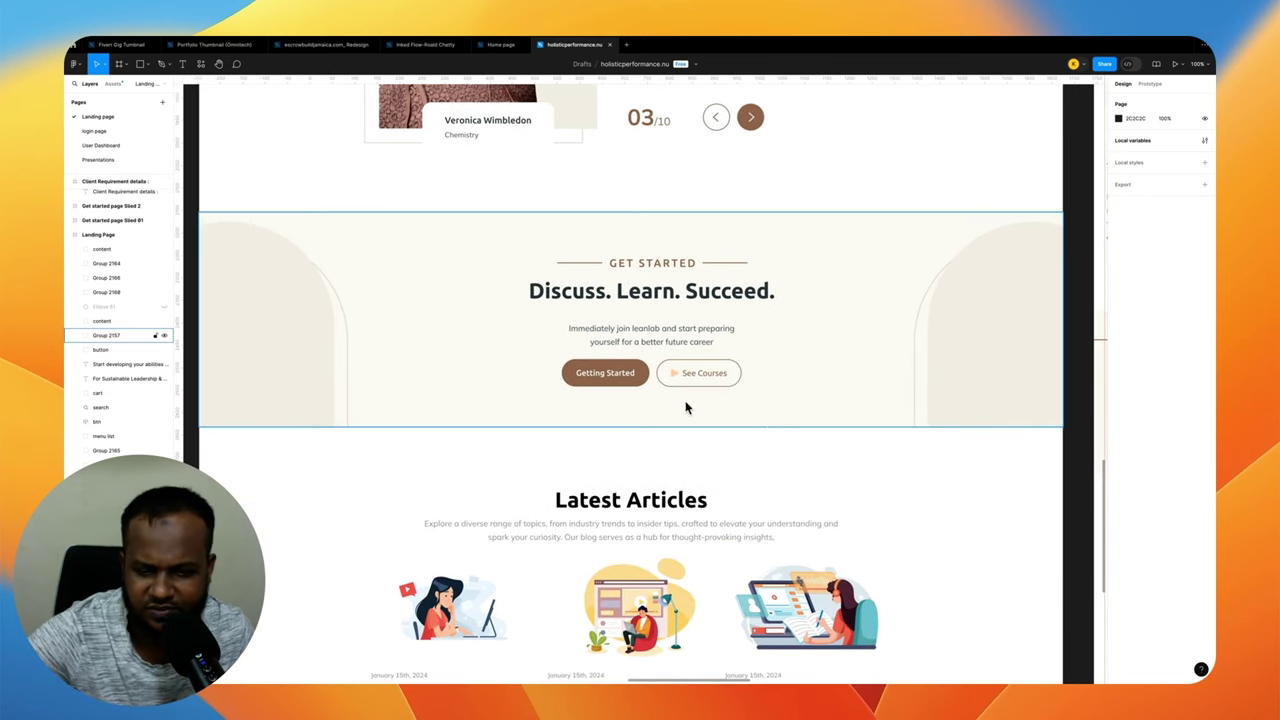
scroll(686, 409, down, 2)
scroll(686, 409, down, 2)
scroll(684, 407, down, 3)
scroll(684, 407, down, 1)
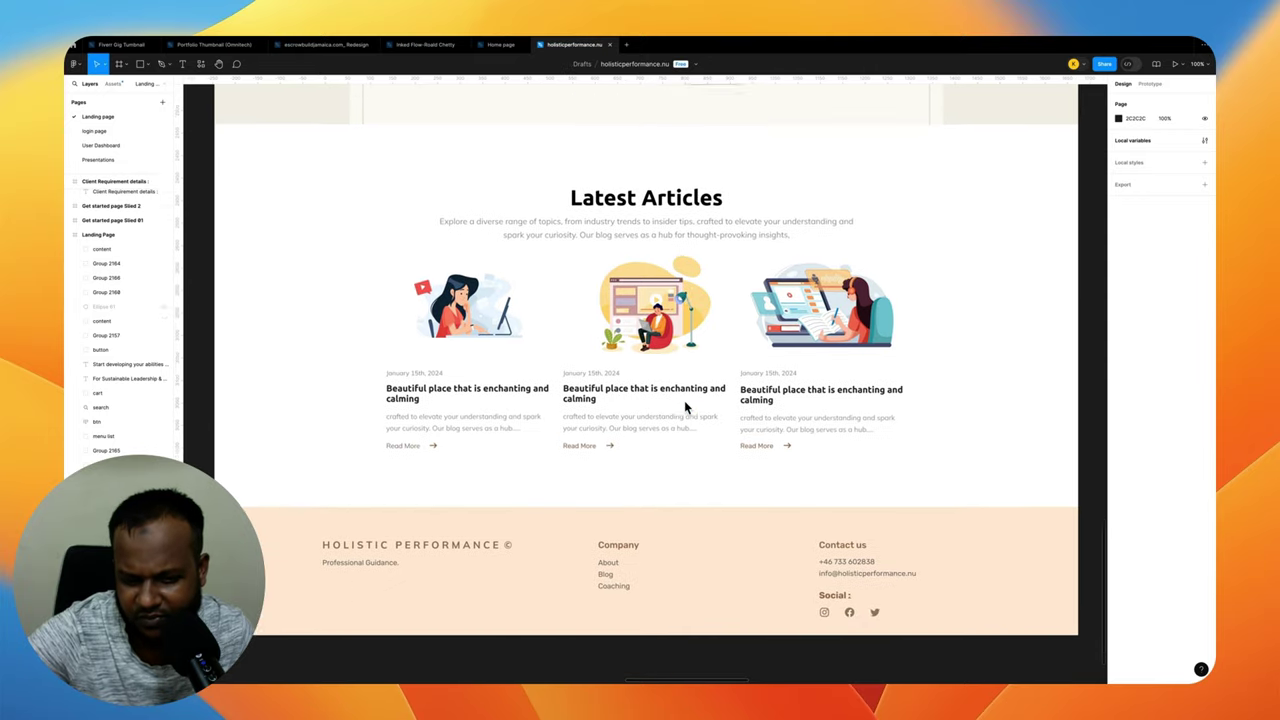
scroll(684, 407, down, 1)
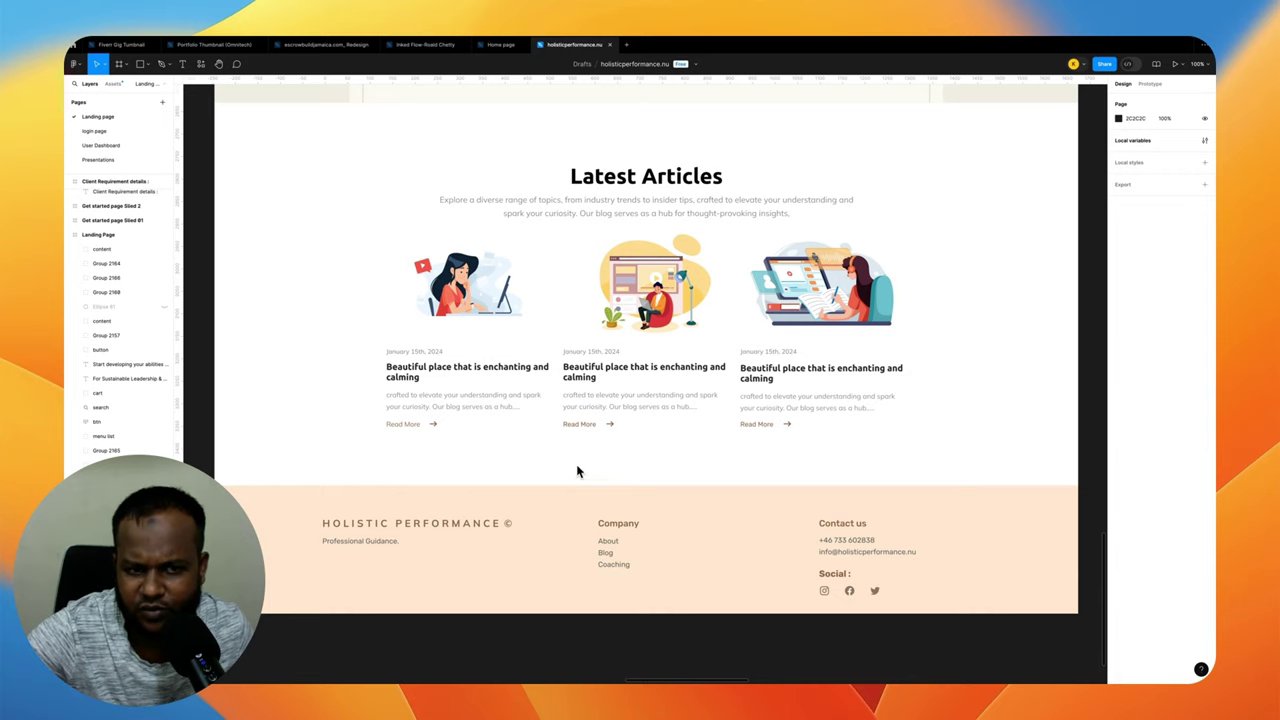
Return to the hero and move to the Get started page with First, Second, Third, Bundle choices
scroll(577, 471, up, 1)
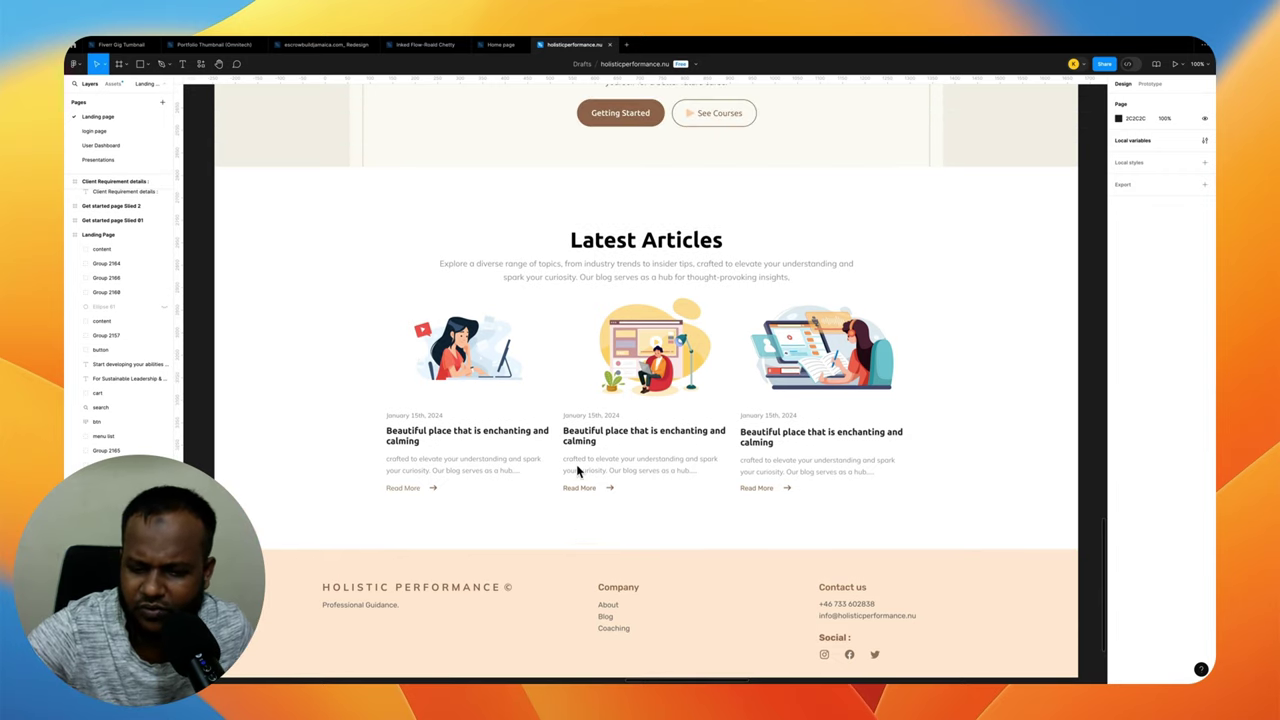
scroll(577, 471, up, 1)
scroll(577, 471, up, 6)
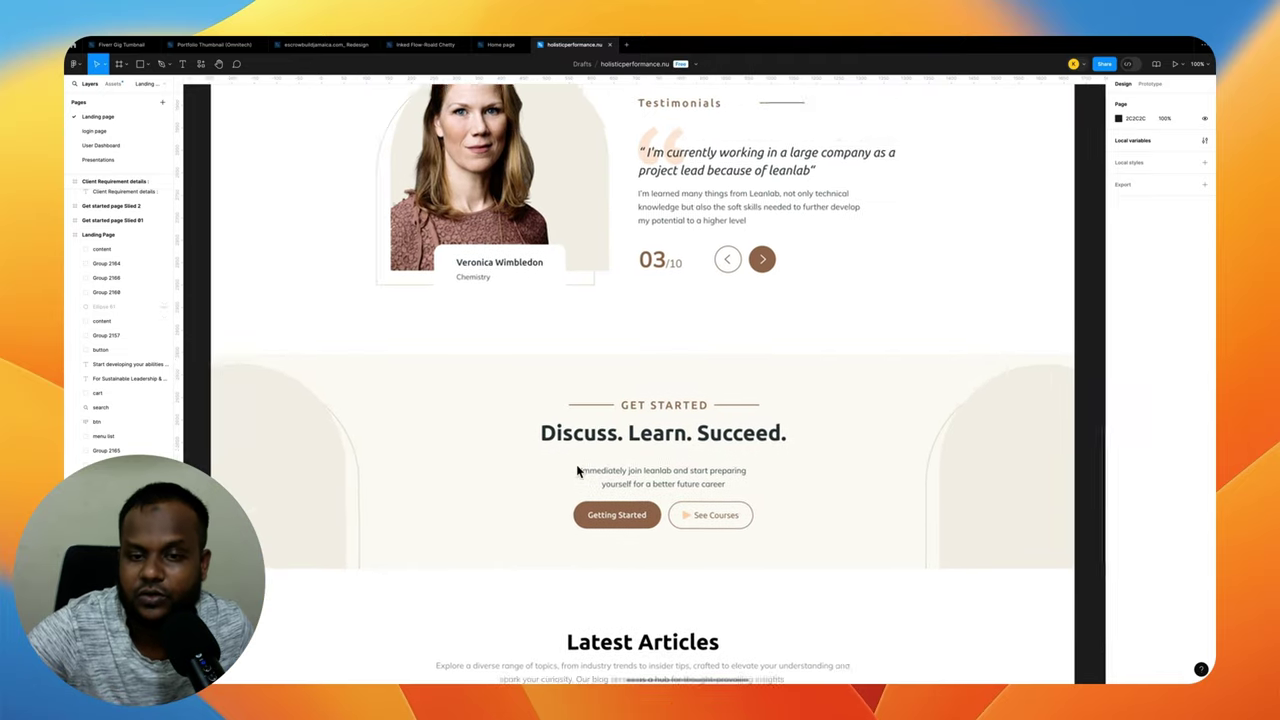
scroll(577, 471, up, 4)
scroll(577, 471, up, 6)
scroll(577, 471, up, 5)
scroll(577, 471, up, 3)
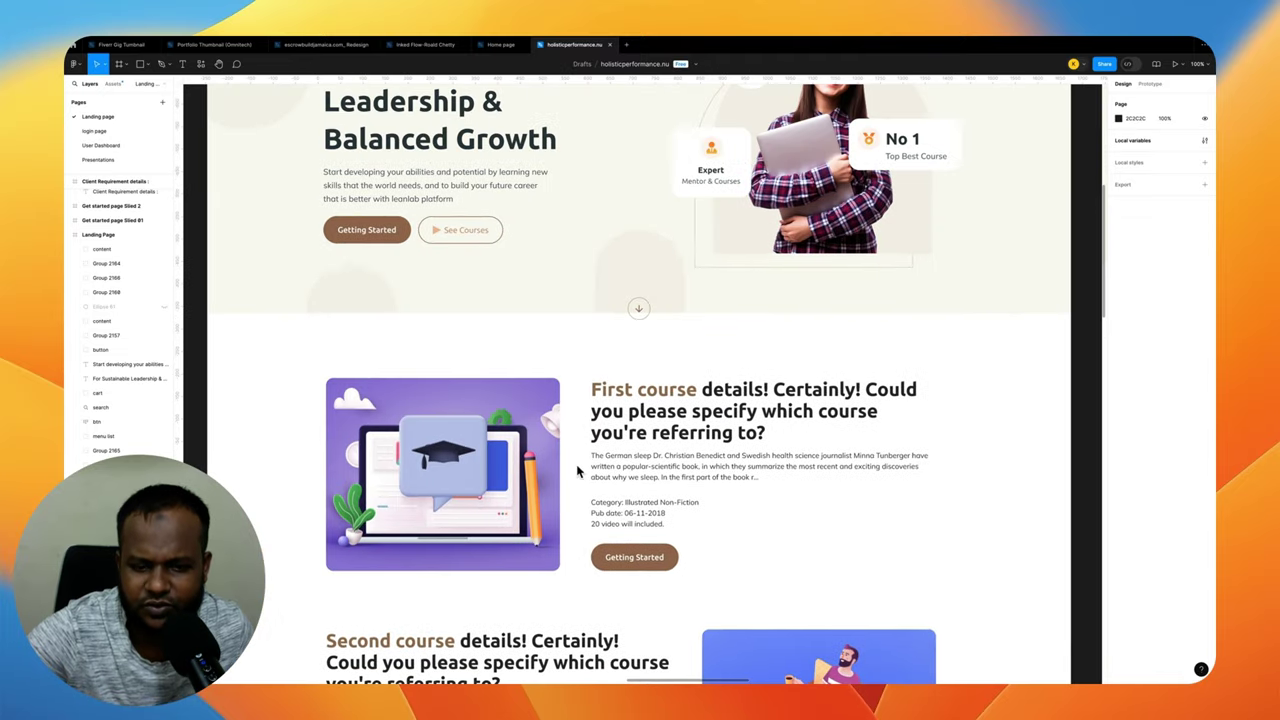
scroll(577, 471, down, 1)
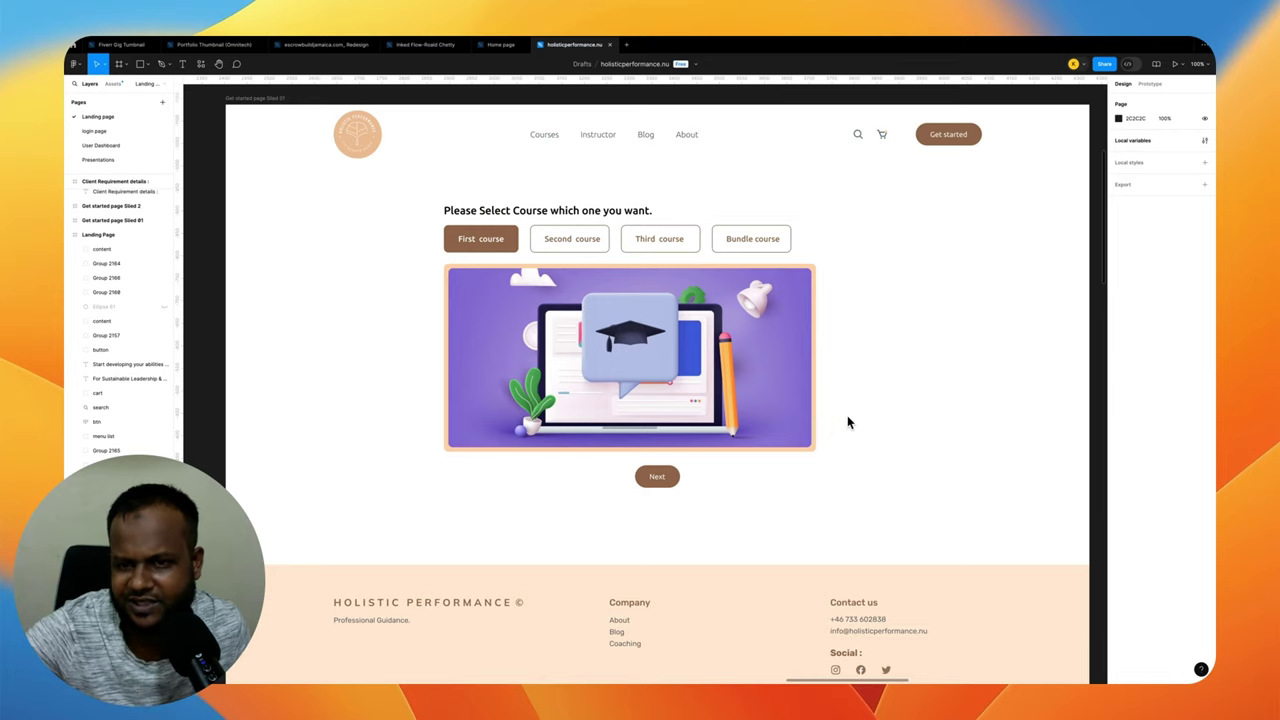
Pan across the desktop and mobile sign-up frames to the mobile Landing Page Responsive frame
scroll(847, 422, right, 5)
scroll(847, 422, right, 5)
scroll(847, 422, right, 5)
scroll(847, 422, right, 5)
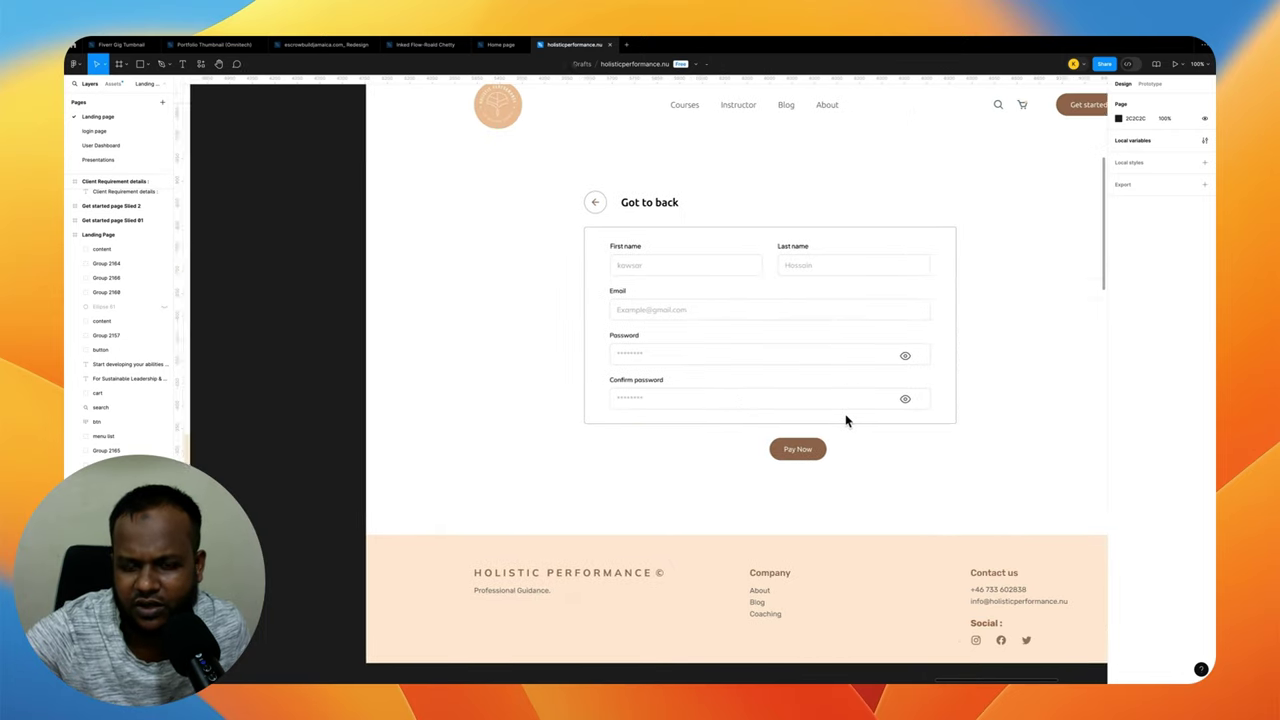
scroll(847, 422, right, 2)
scroll(847, 422, right, 1)
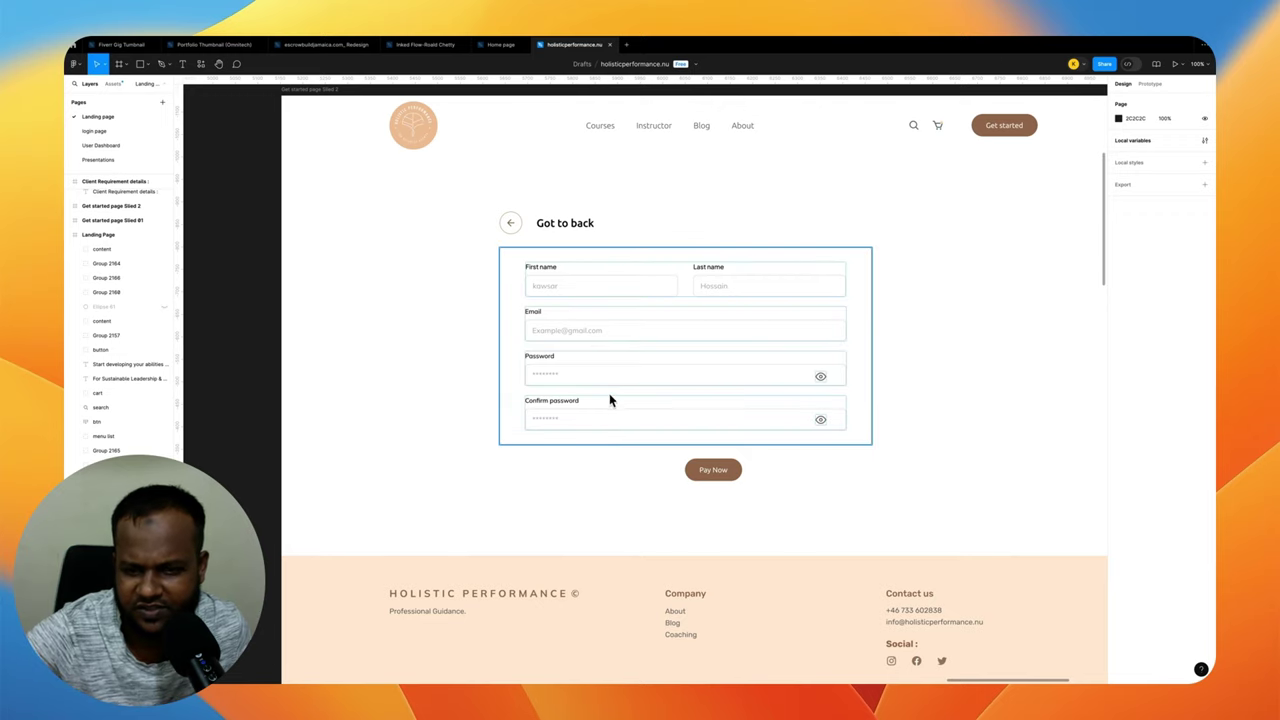
scroll(912, 541, down, 2)
scroll(880, 510, up, 3)
scroll(880, 510, right, 2)
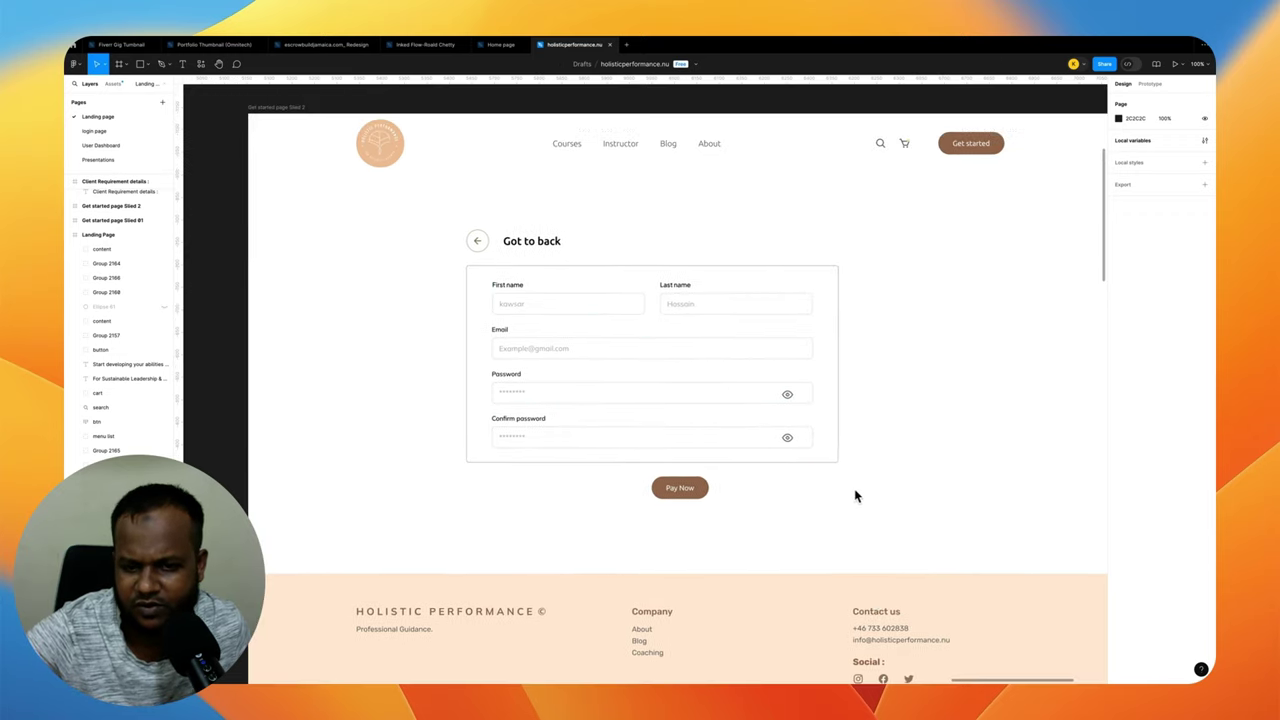
scroll(857, 496, right, 3)
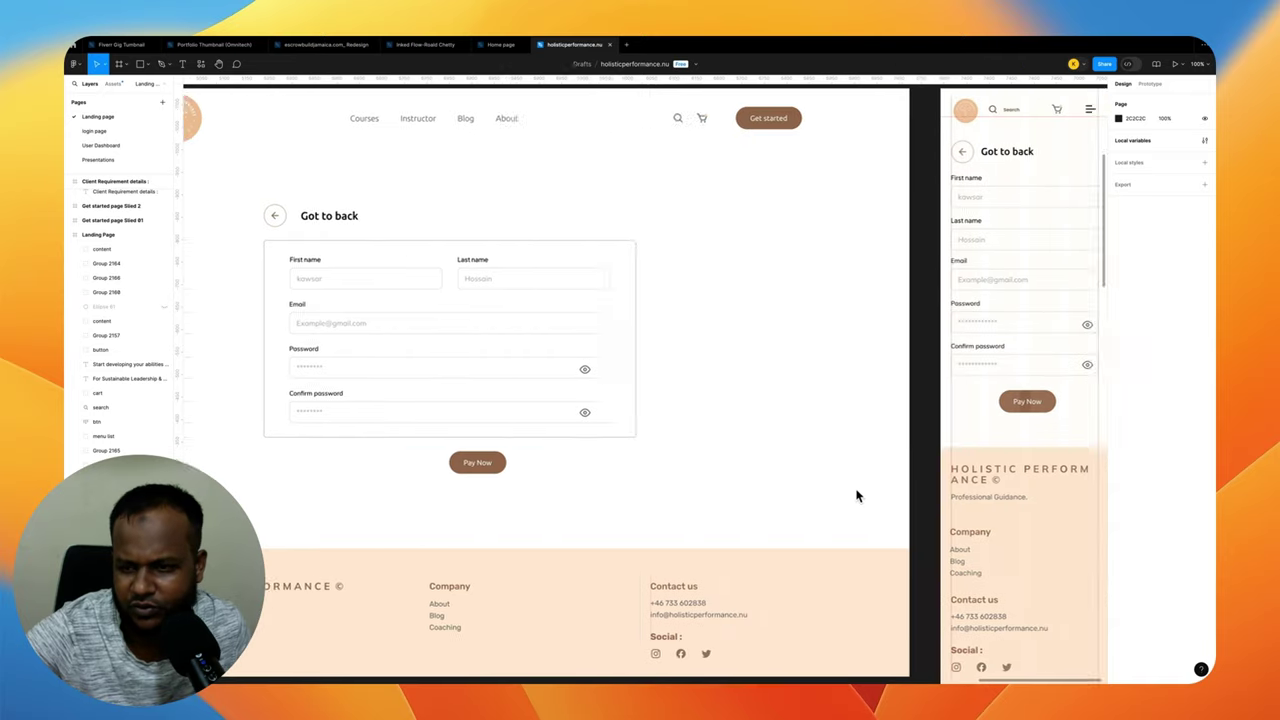
scroll(855, 494, right, 5)
scroll(852, 490, right, 3)
scroll(850, 487, right, 5)
scroll(852, 485, left, 10)
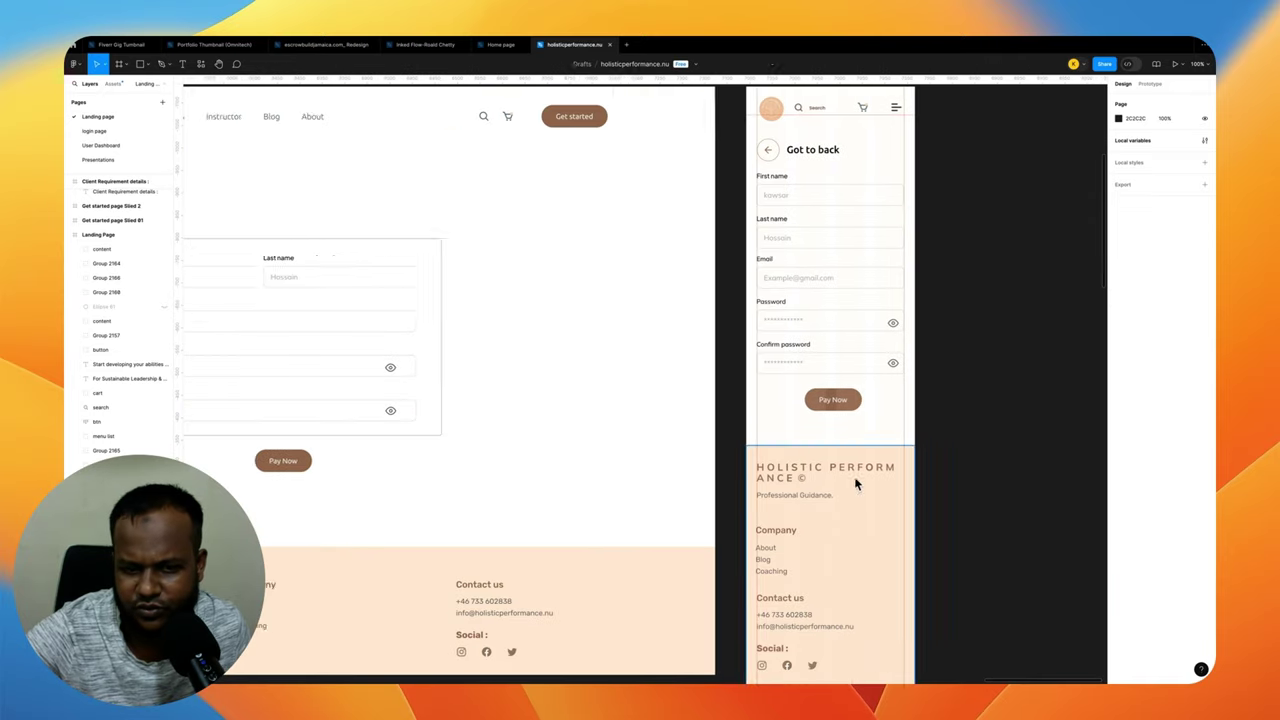
scroll(854, 476, left, 3)
scroll(855, 478, left, 1)
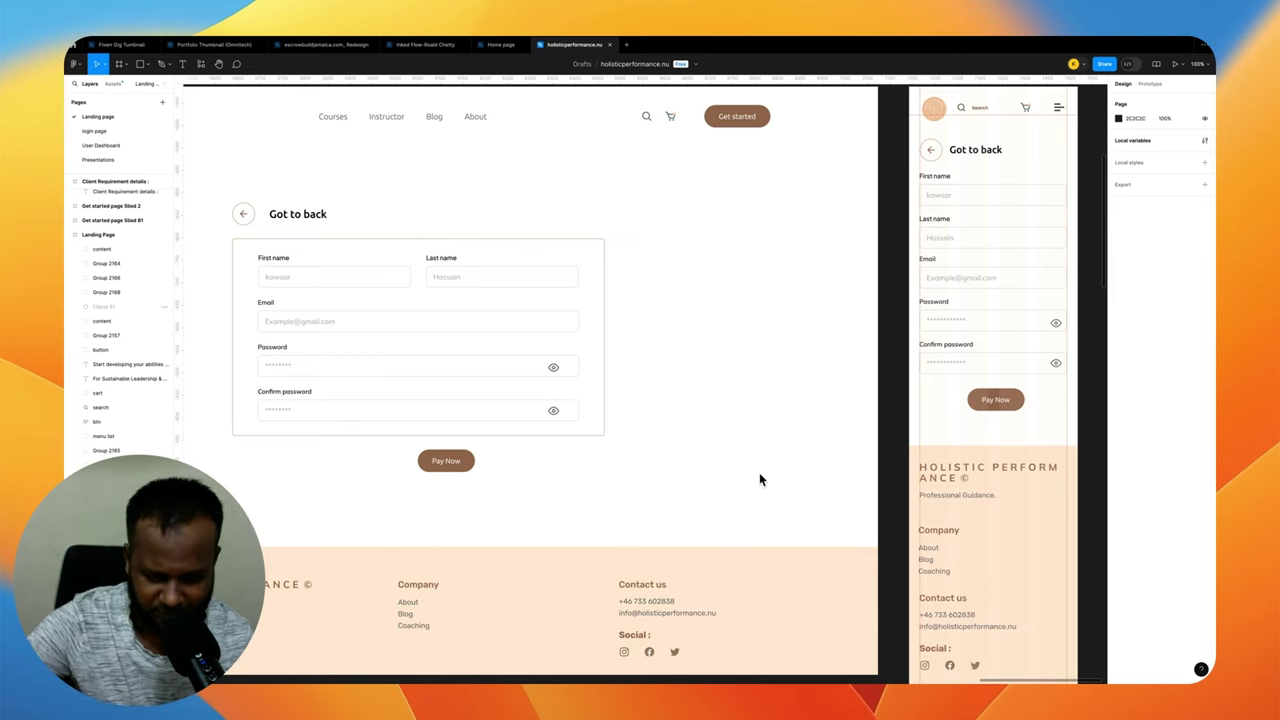
scroll(715, 549, down, 1)
scroll(715, 549, left, 1)
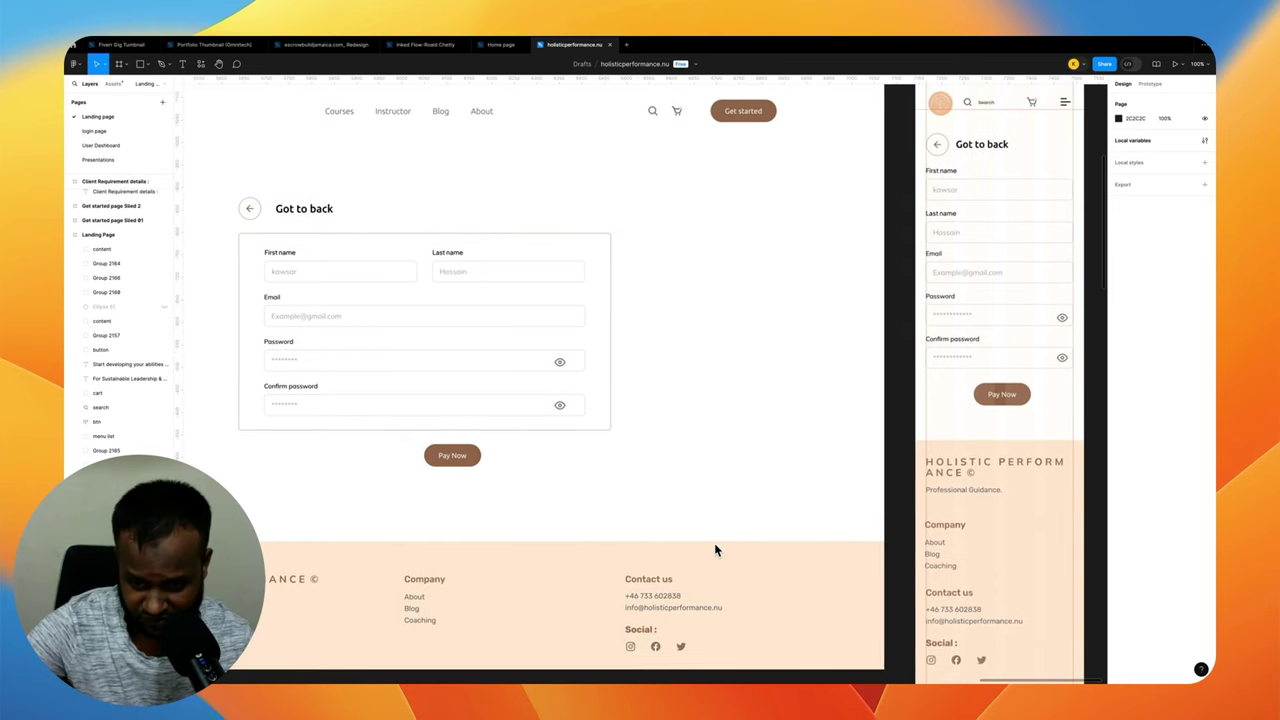
scroll(729, 404, up, 3)
scroll(729, 404, right, 3)
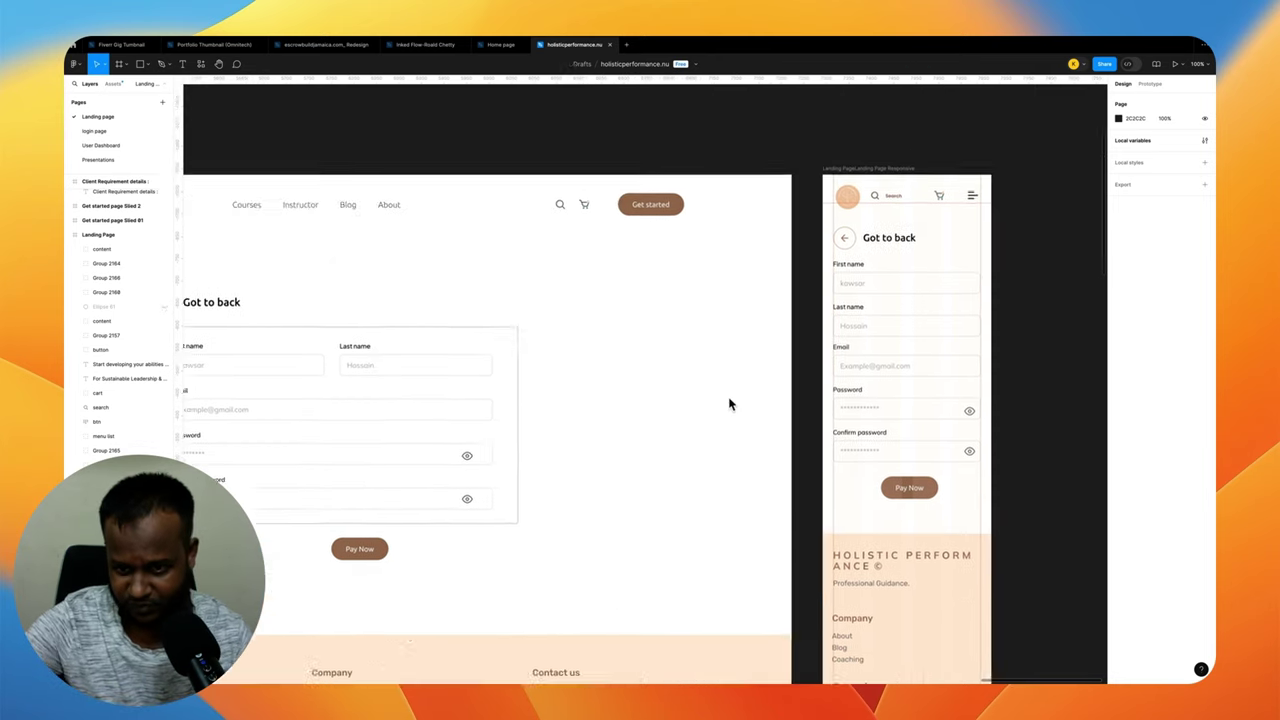
scroll(729, 404, right, 4)
scroll(730, 400, right, 2)
scroll(730, 400, down, 1)
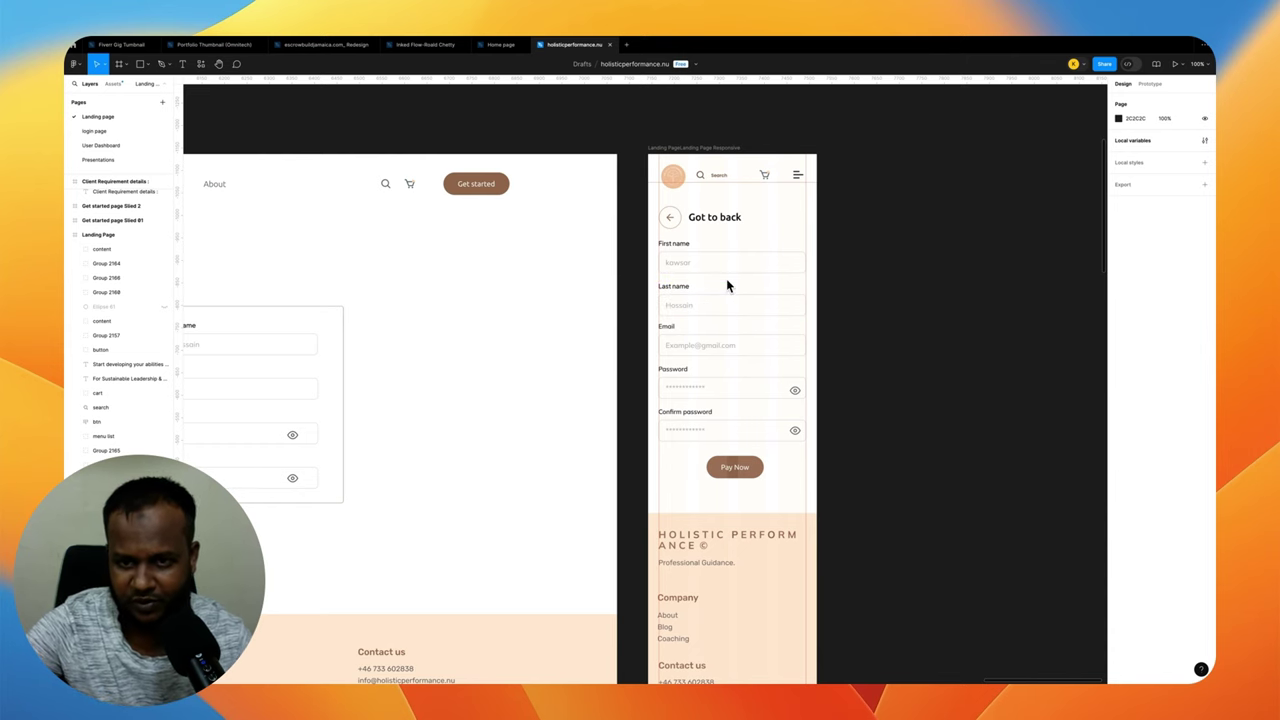
scroll(726, 282, left, 15)
scroll(727, 287, left, 9)
scroll(680, 260, down, 2)
scroll(680, 260, left, 3)
scroll(623, 229, left, 3)
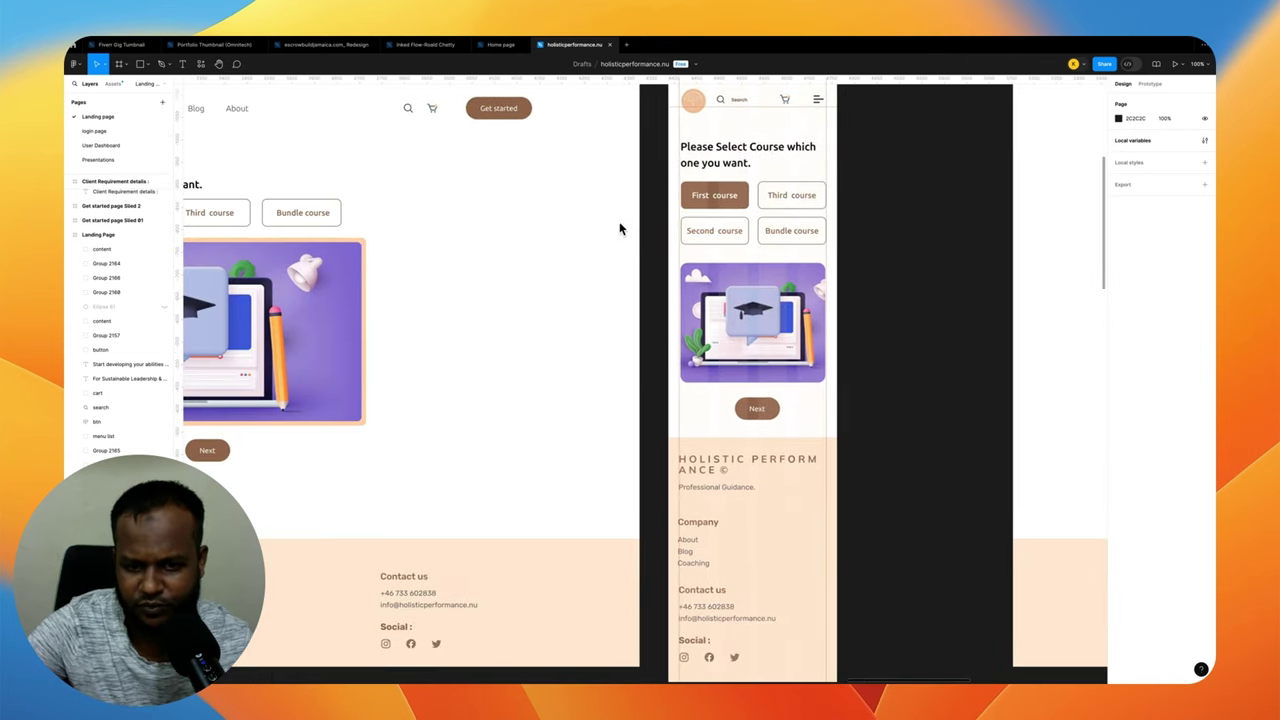
scroll(629, 228, left, 11)
scroll(629, 228, left, 10)
scroll(629, 228, left, 3)
scroll(629, 228, left, 2)
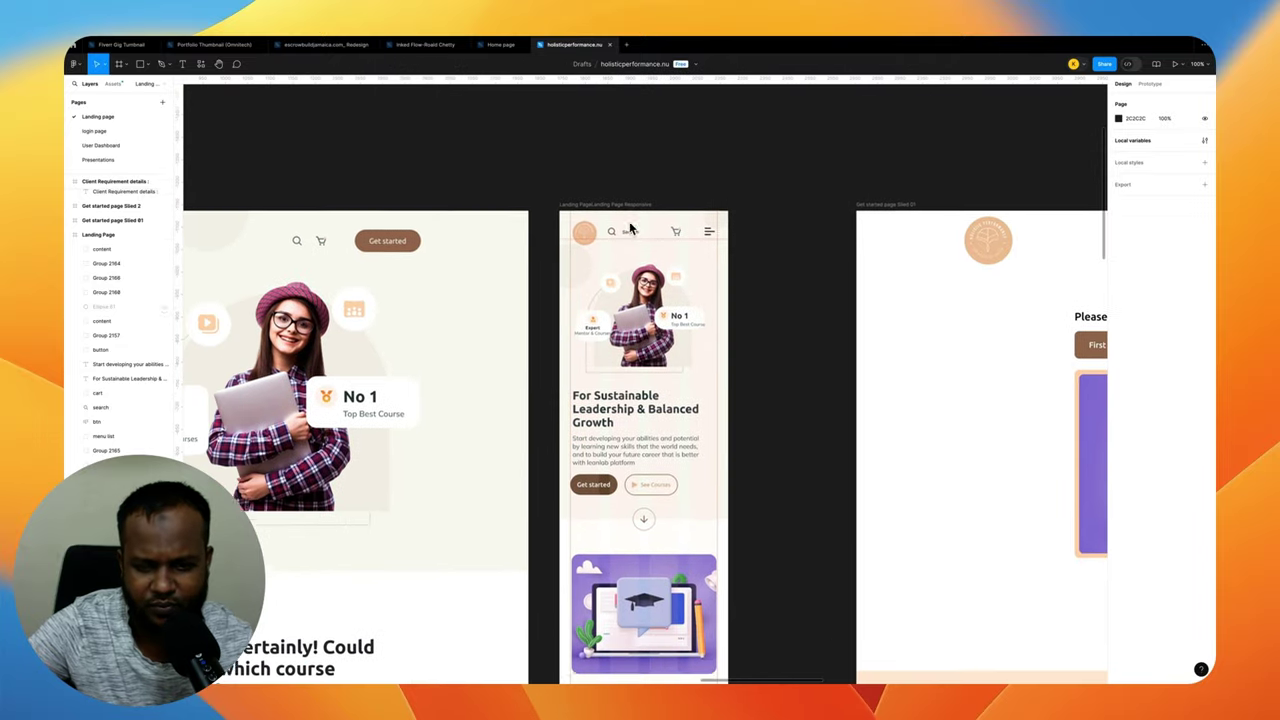
scroll(631, 228, down, 5)
scroll(645, 235, down, 3)
scroll(660, 245, down, 3)
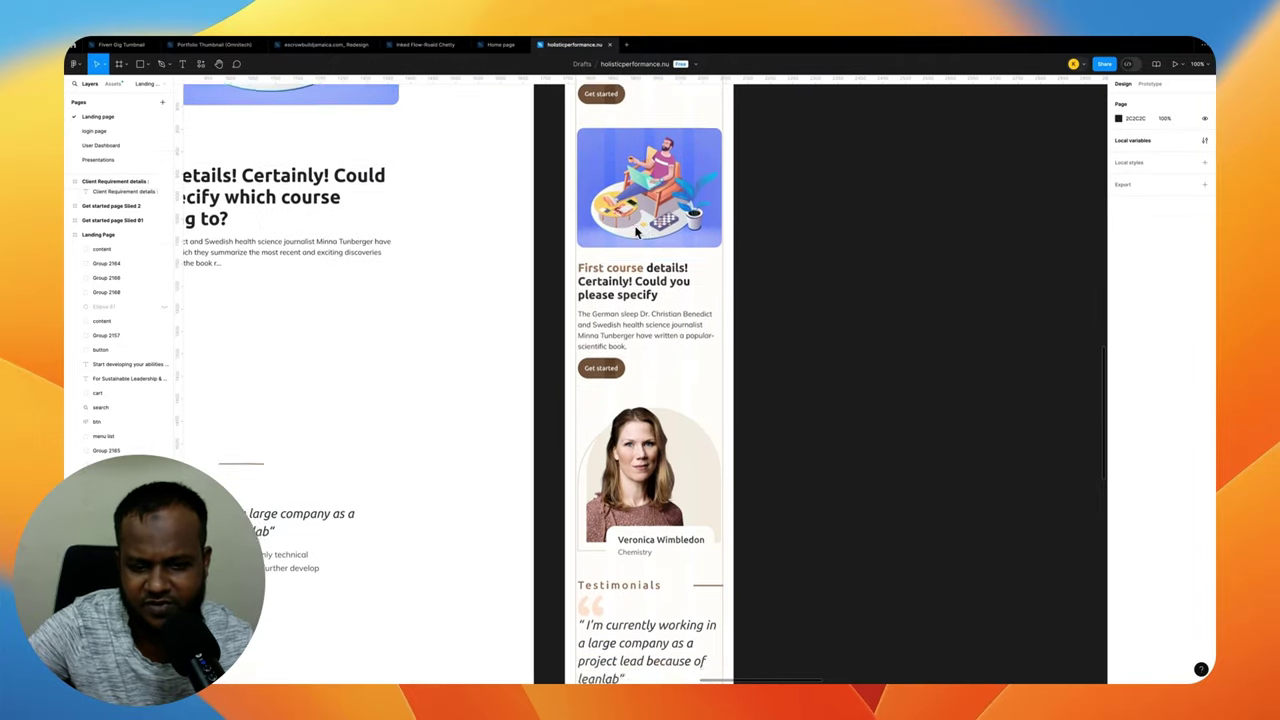
scroll(683, 256, down, 1)
scroll(683, 256, down, 5)
scroll(683, 256, down, 1)
scroll(683, 256, down, 5)
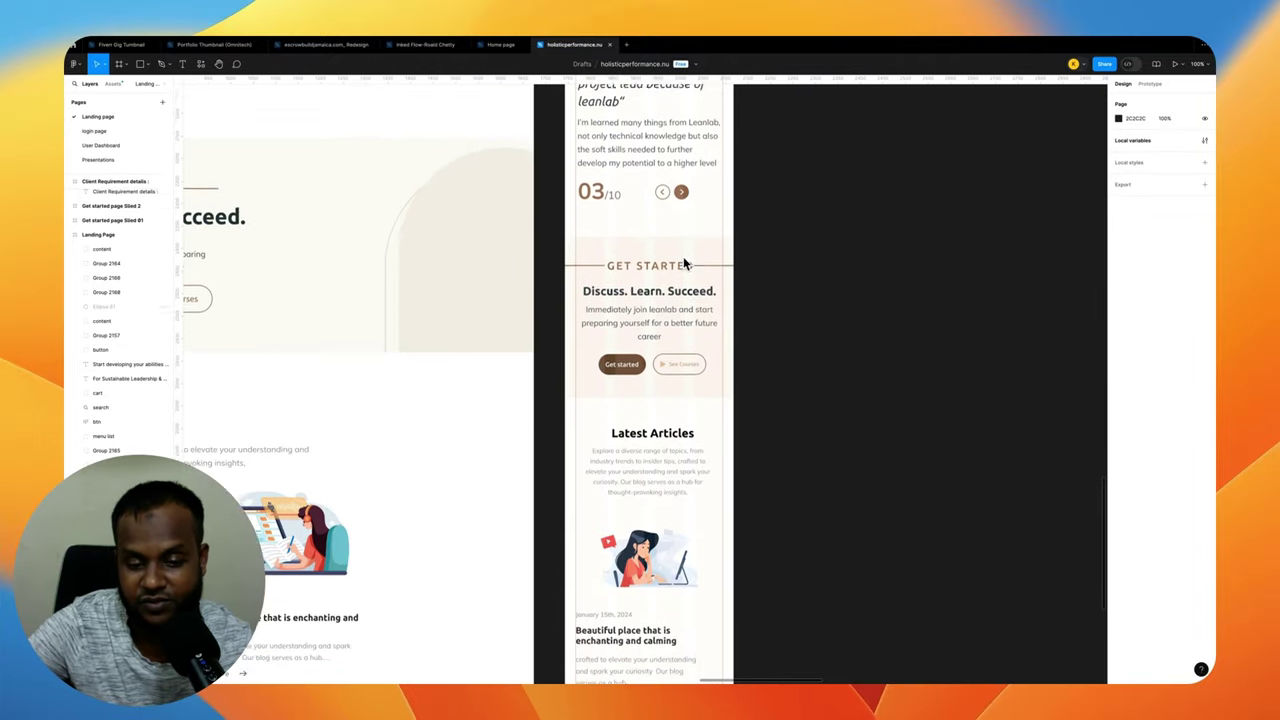
scroll(683, 256, down, 4)
scroll(683, 256, down, 3)
scroll(685, 256, up, 6)
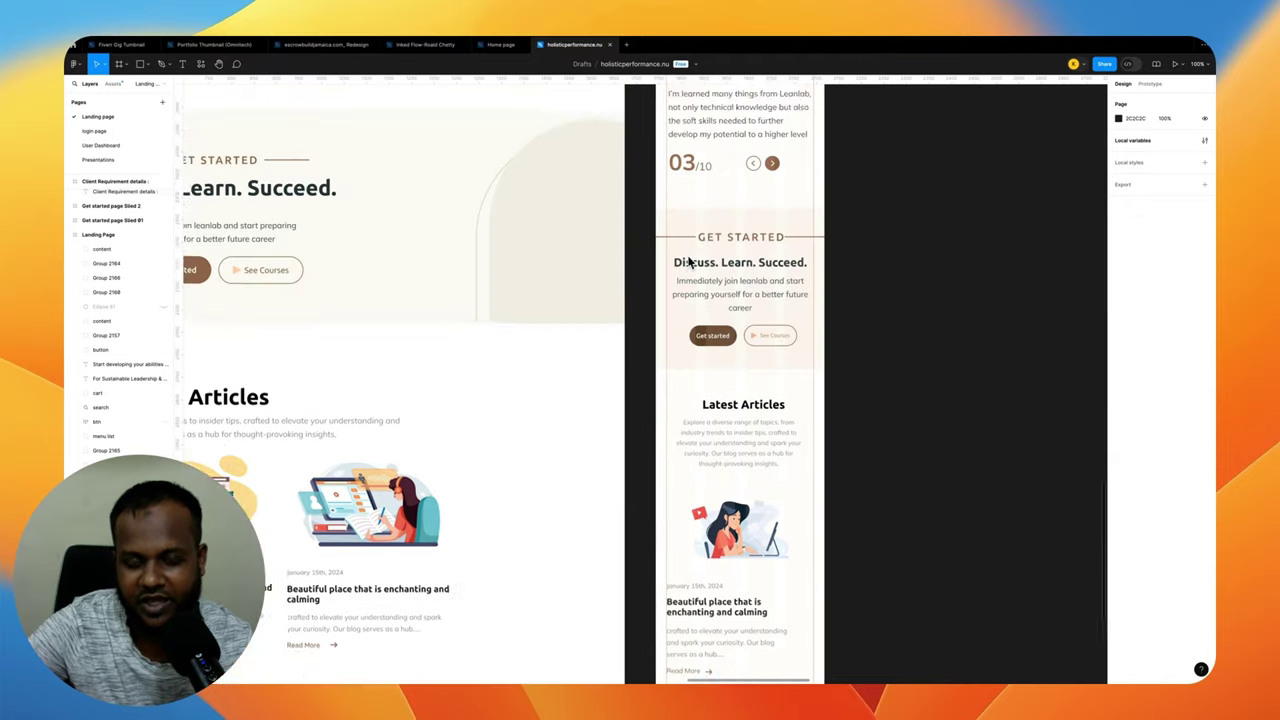
scroll(687, 255, up, 7)
scroll(687, 255, up, 3)
scroll(687, 255, left, 5)
scroll(687, 255, up, 4)
scroll(687, 255, up, 7)
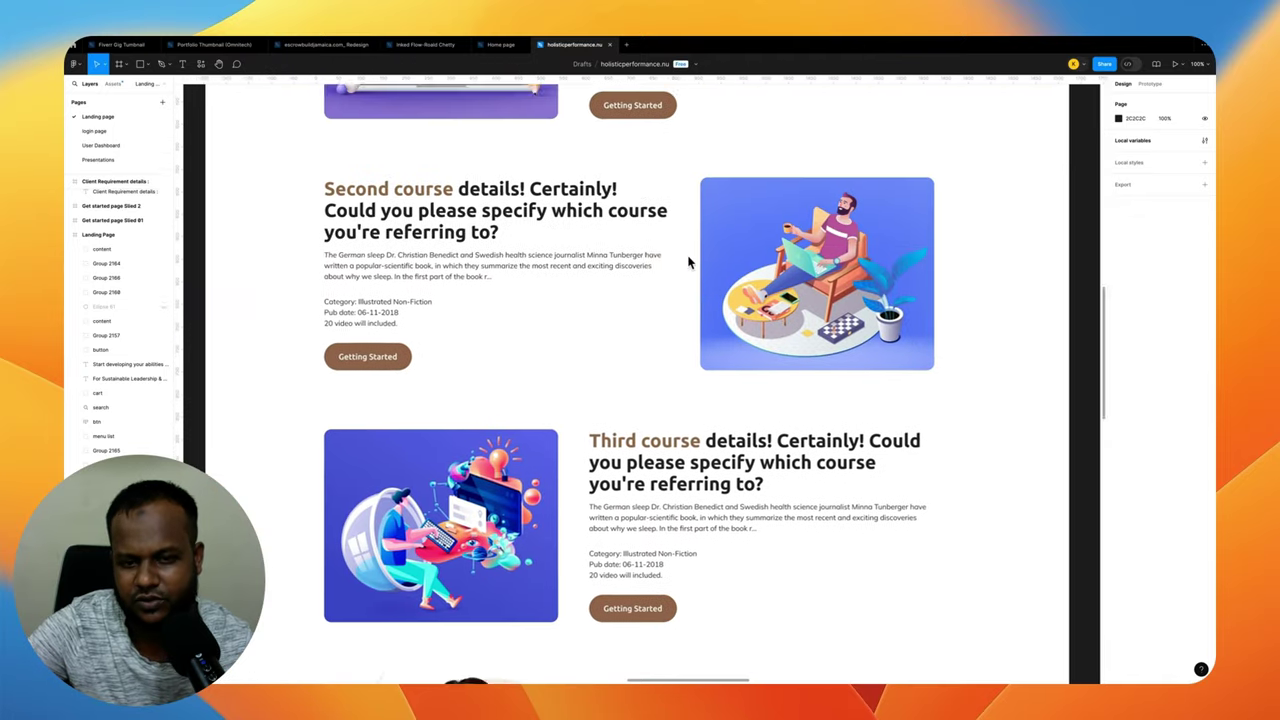
scroll(688, 262, up, 4)
scroll(688, 262, up, 5)
scroll(688, 263, up, 3)
scroll(688, 263, up, 2)
scroll(688, 263, right, 1)
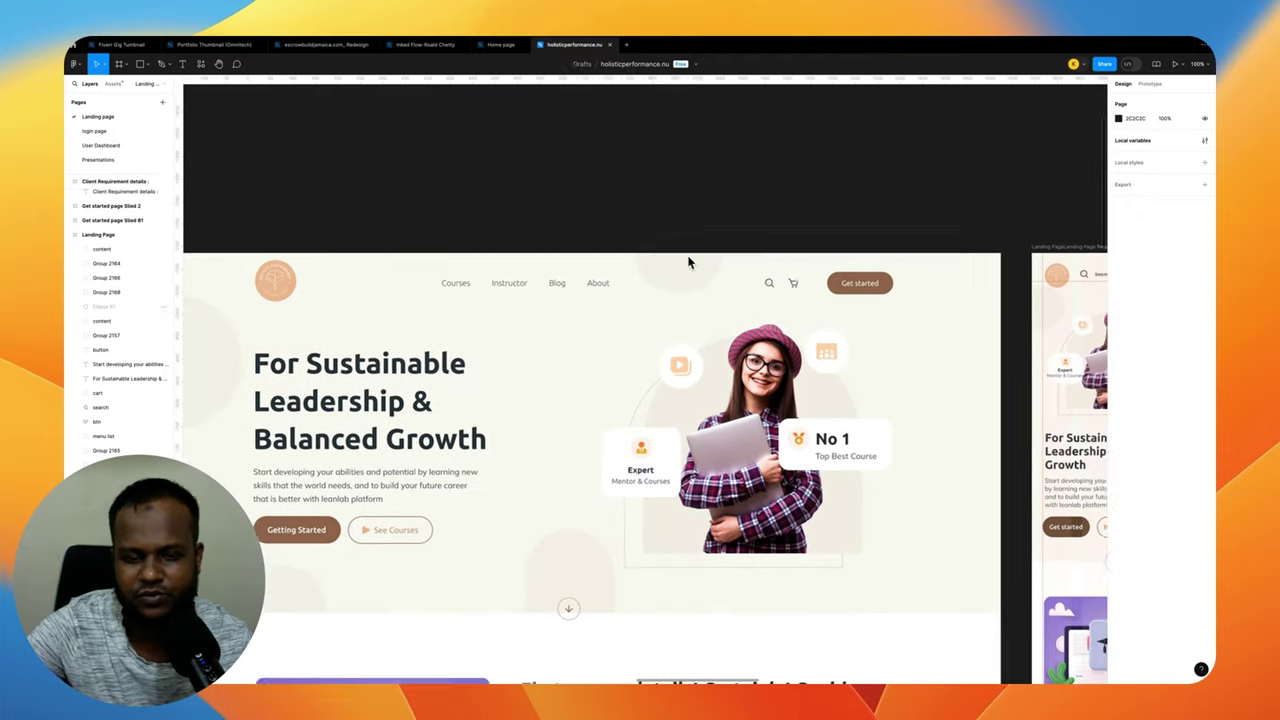
scroll(685, 241, up, 1)
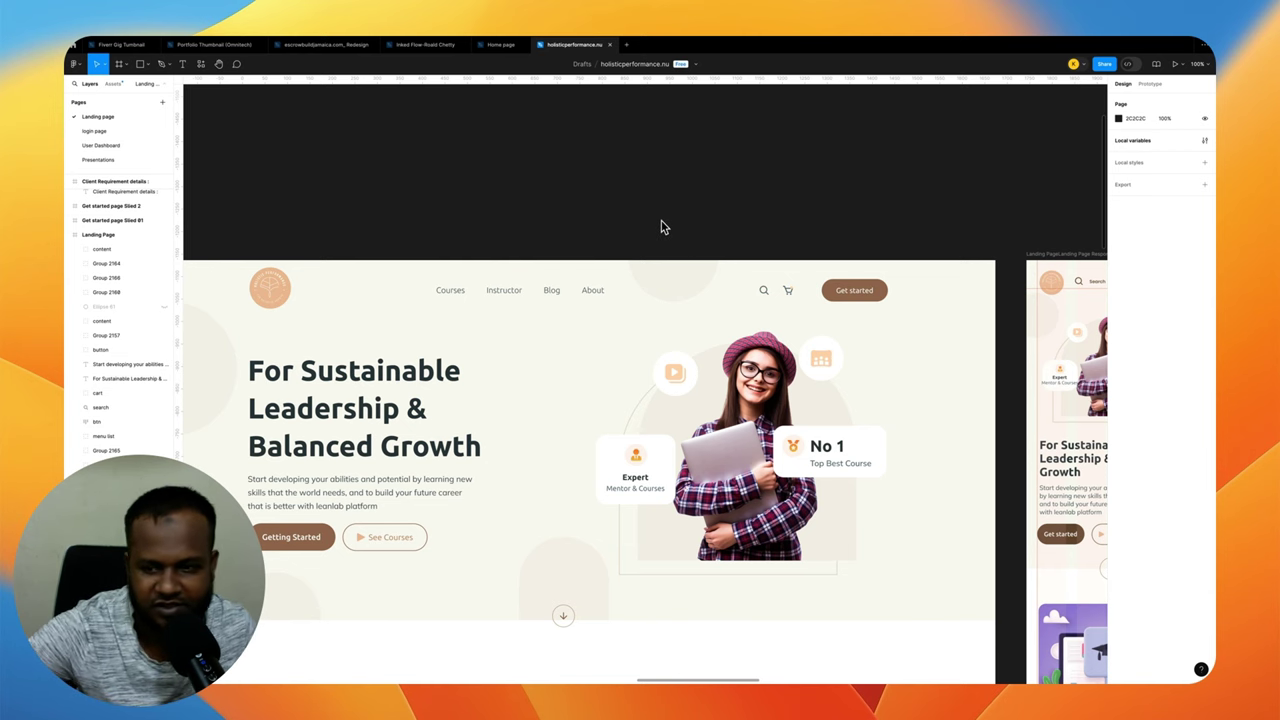
scroll(660, 228, down, 1)
scroll(661, 228, down, 4)
scroll(662, 229, down, 8)
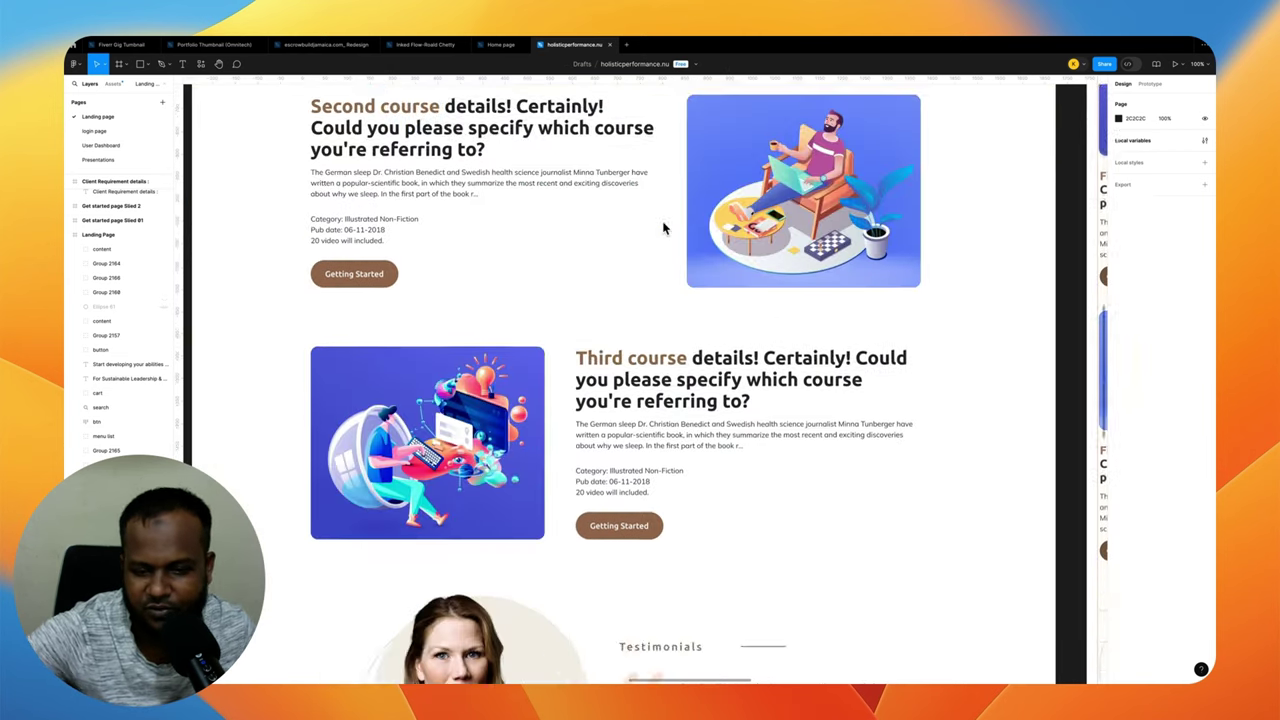
scroll(662, 228, down, 10)
scroll(662, 228, down, 2)
scroll(662, 228, down, 3)
scroll(662, 229, up, 2)
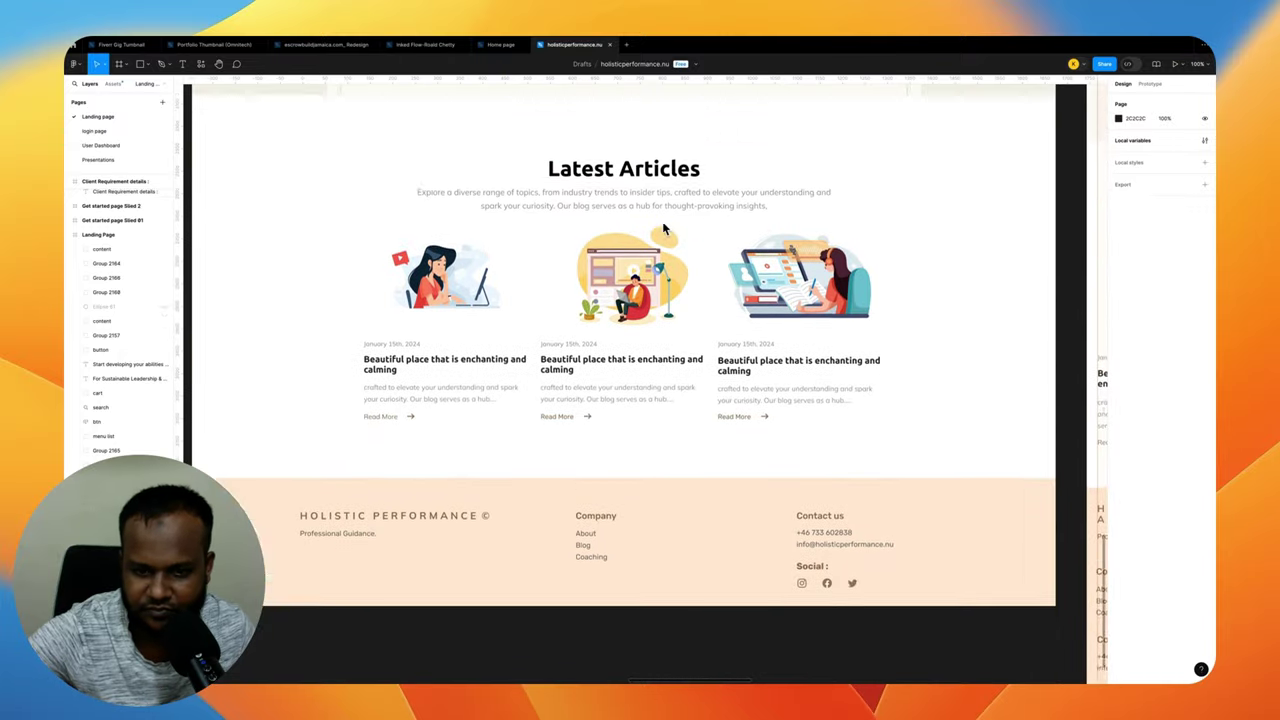
scroll(662, 228, up, 3)
scroll(662, 228, up, 4)
scroll(662, 228, up, 3)
scroll(662, 228, up, 3)
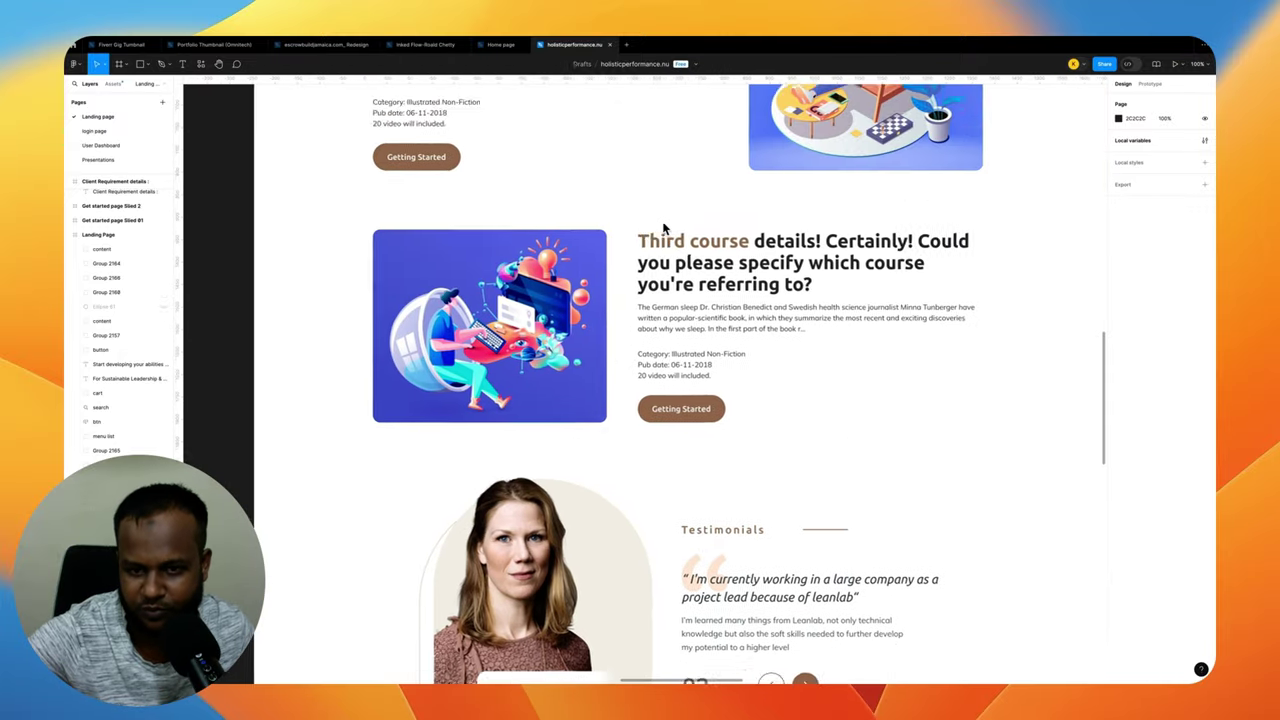
scroll(662, 228, up, 3)
scroll(662, 228, up, 3)
scroll(662, 228, up, 3)
scroll(662, 228, up, 3)
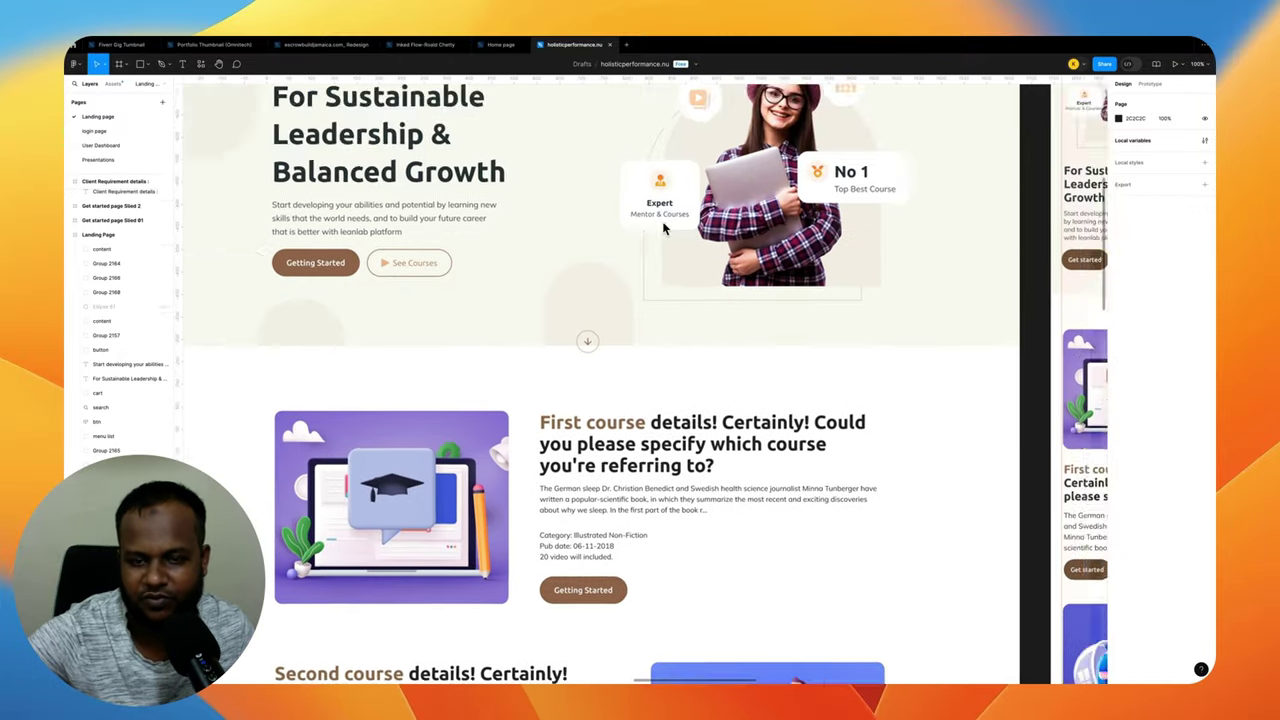
scroll(662, 228, up, 3)
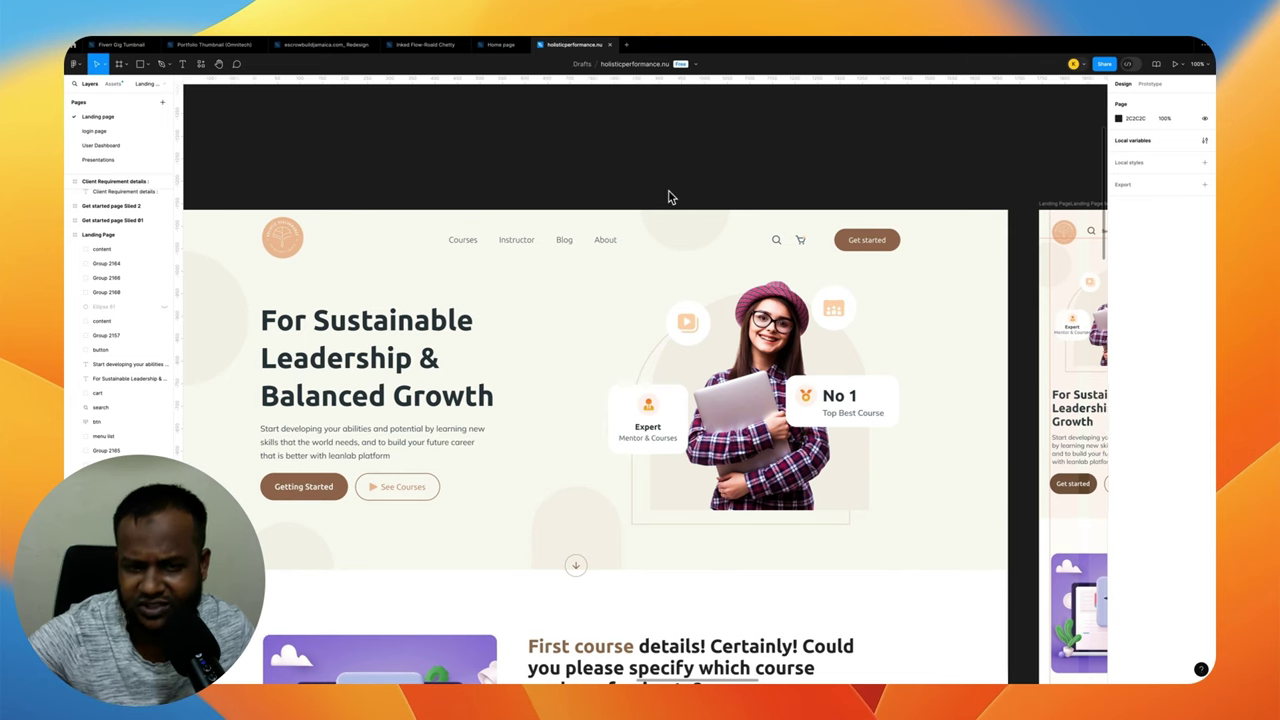
scroll(669, 197, left, 2)
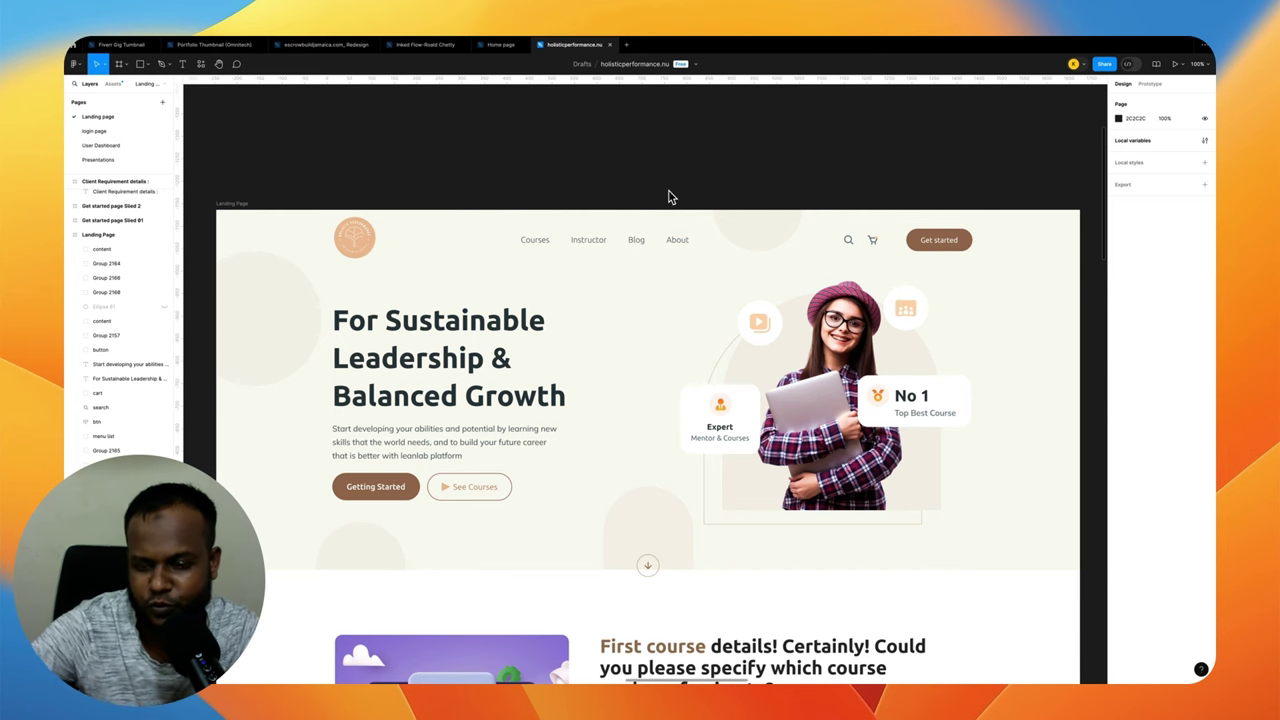
scroll(768, 288, down, 2)
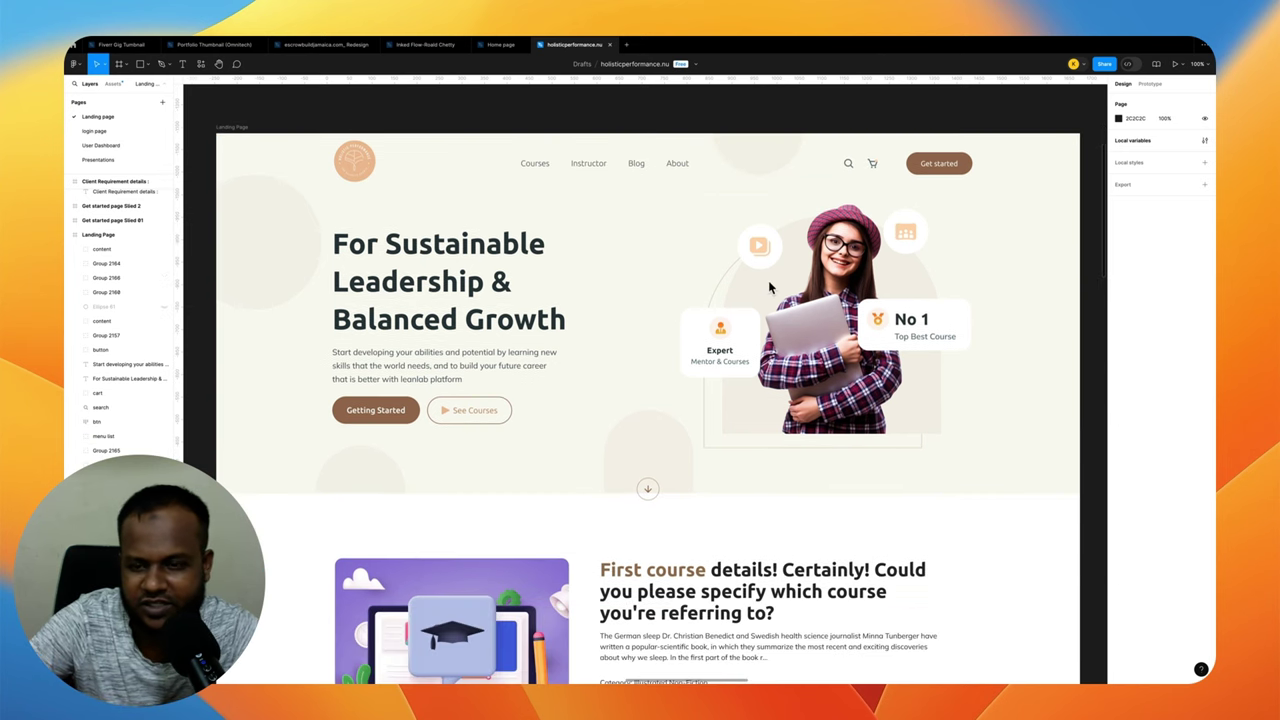
scroll(768, 288, down, 5)
scroll(768, 288, right, 6)
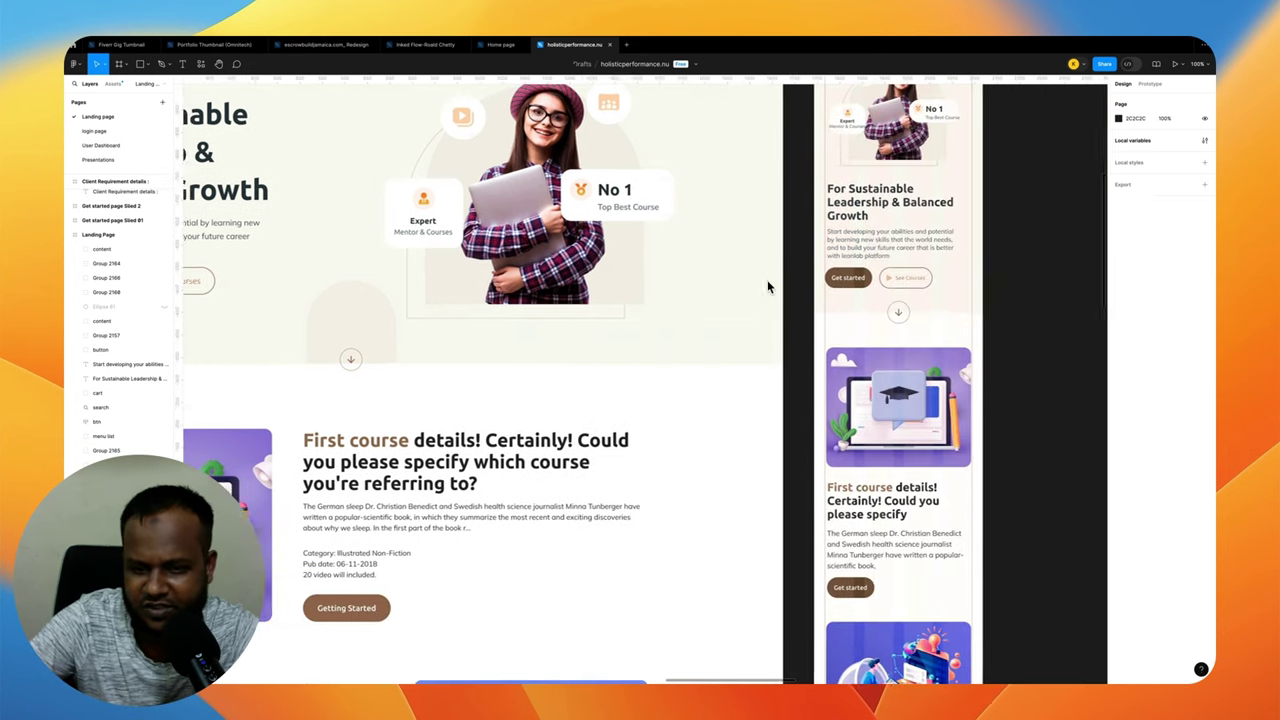
scroll(767, 287, up, 3)
scroll(767, 287, right, 2)
scroll(767, 287, down, 5)
scroll(767, 287, down, 4)
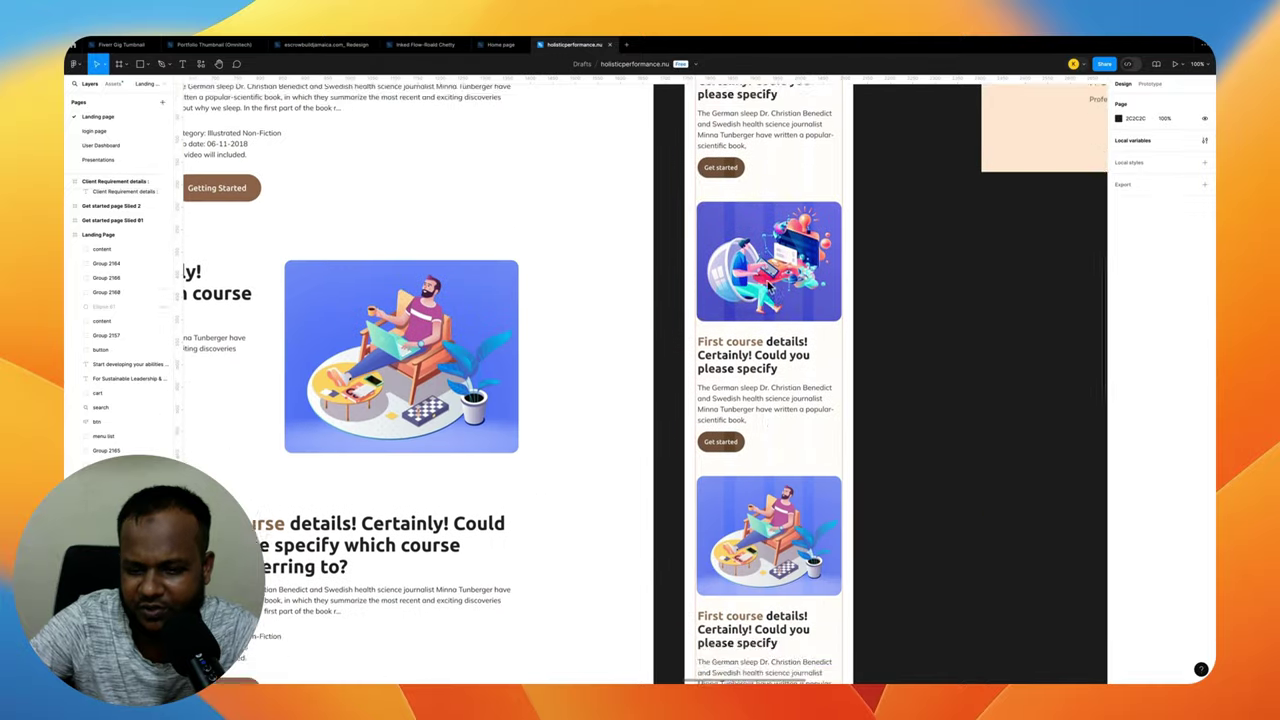
scroll(768, 287, down, 3)
scroll(768, 287, down, 3)
scroll(768, 287, down, 3)
scroll(768, 287, down, 3)
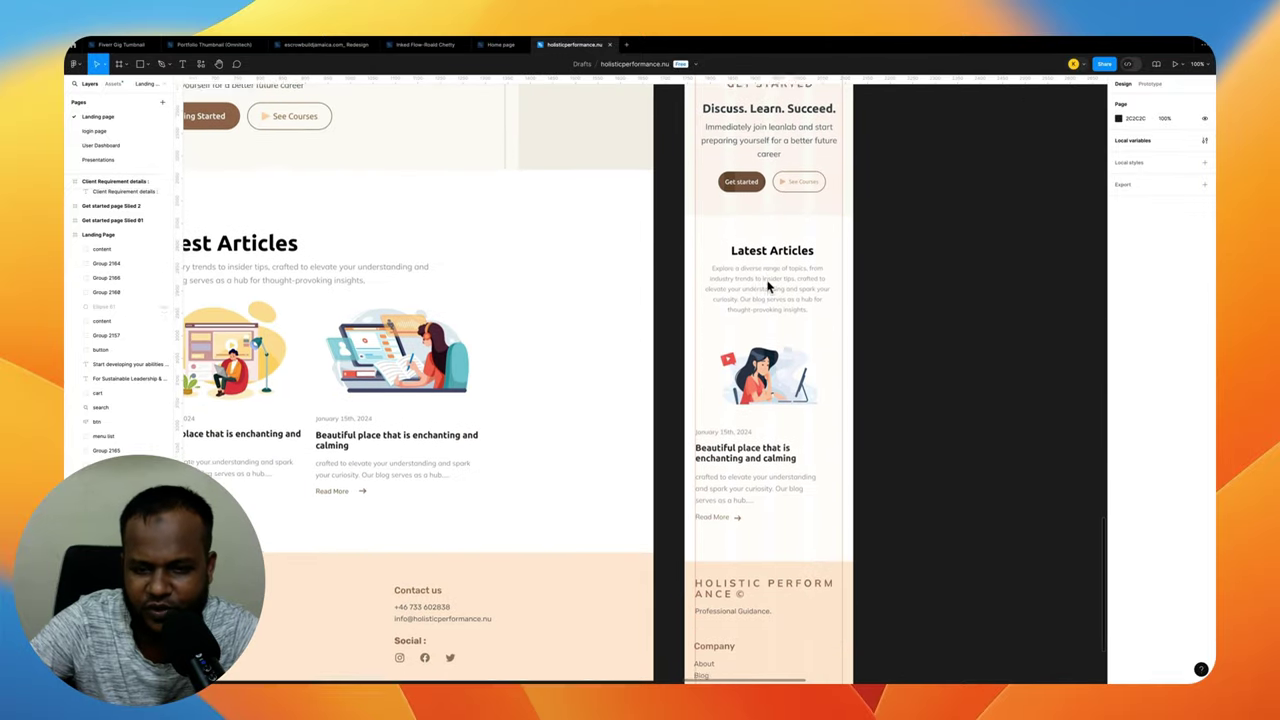
scroll(768, 287, up, 5)
scroll(768, 287, up, 3)
scroll(768, 287, up, 3)
scroll(768, 287, up, 1)
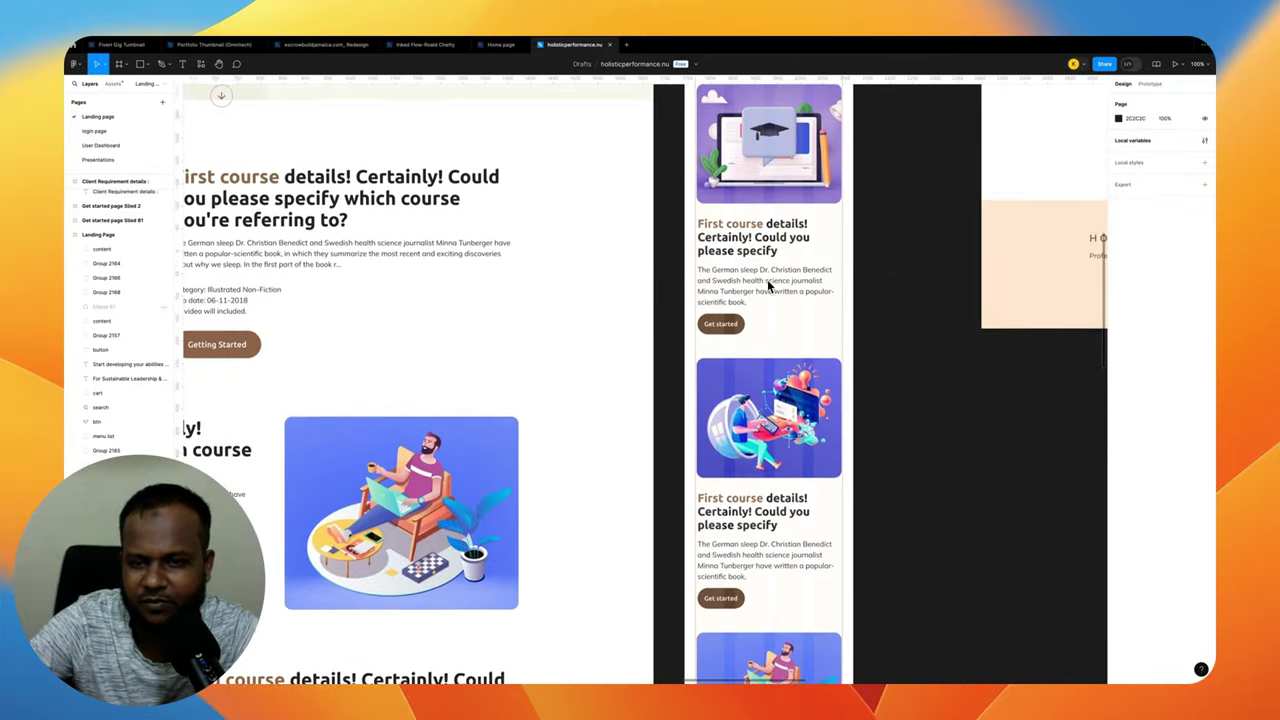
scroll(767, 285, up, 10)
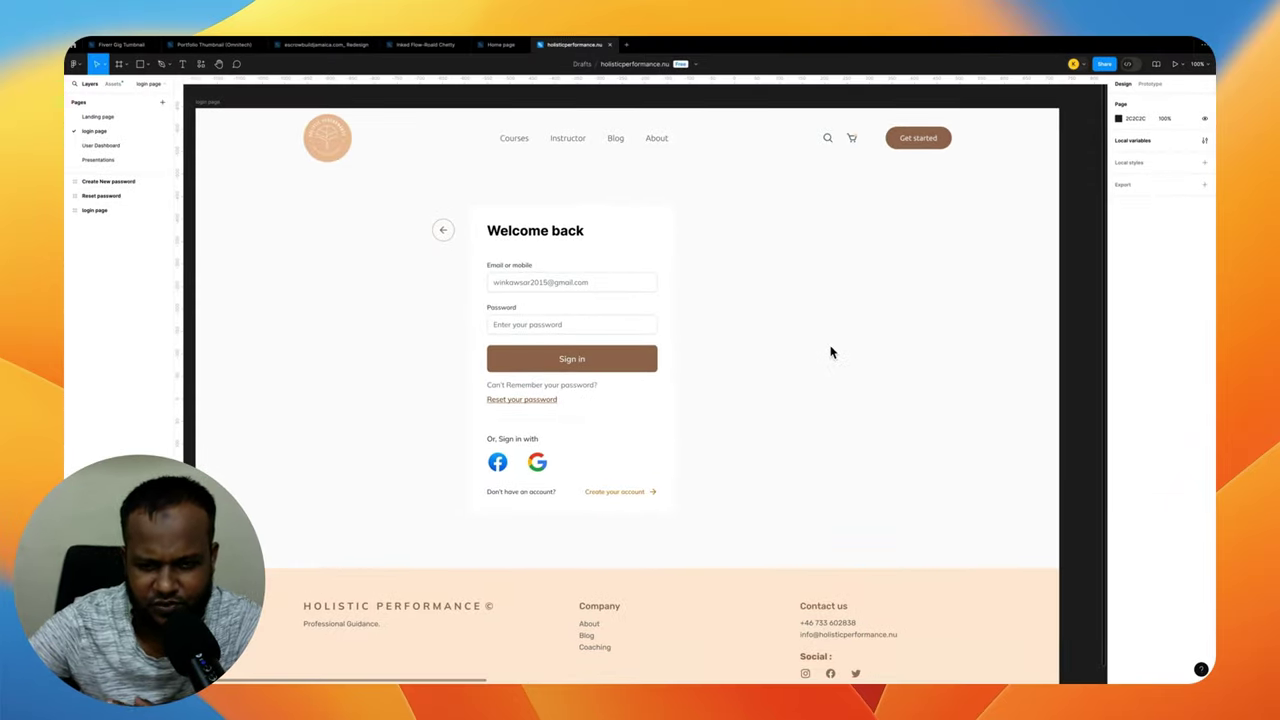
Review the login, reset-password and new-password frames before reaching the User Dashboard design
scroll(829, 352, left, 2)
scroll(831, 349, left, 1)
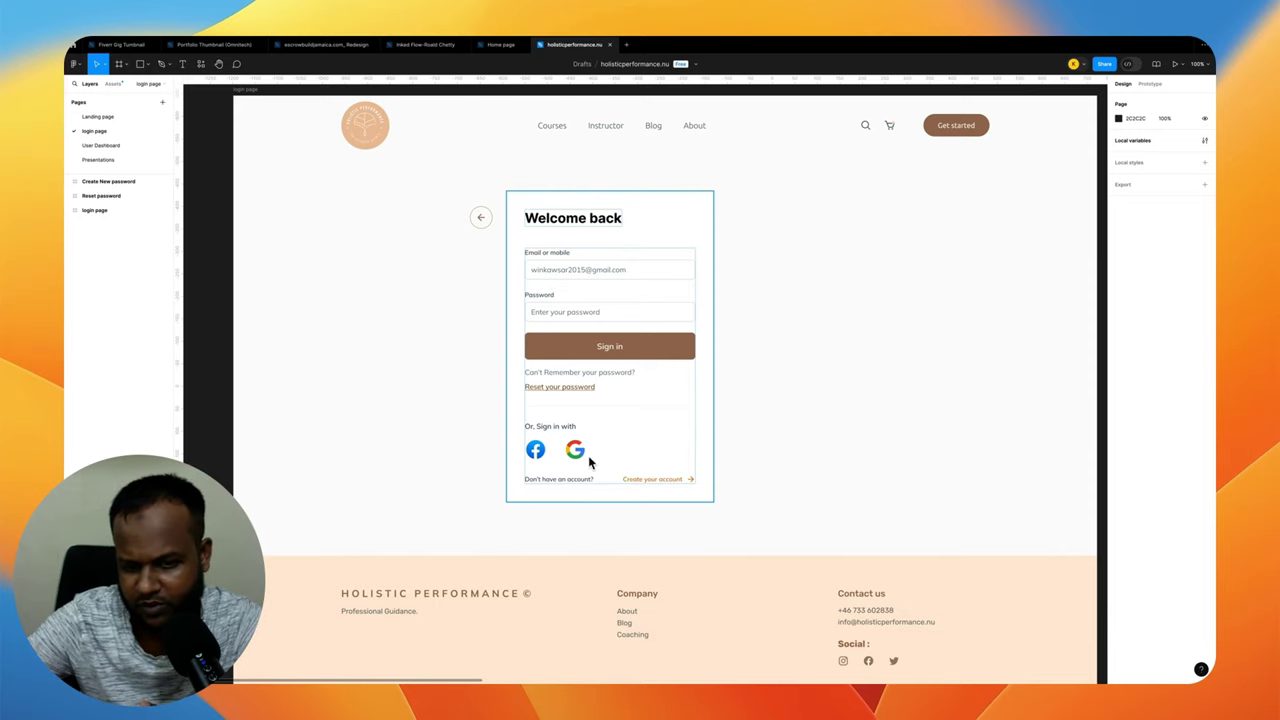
scroll(634, 224, right, 10)
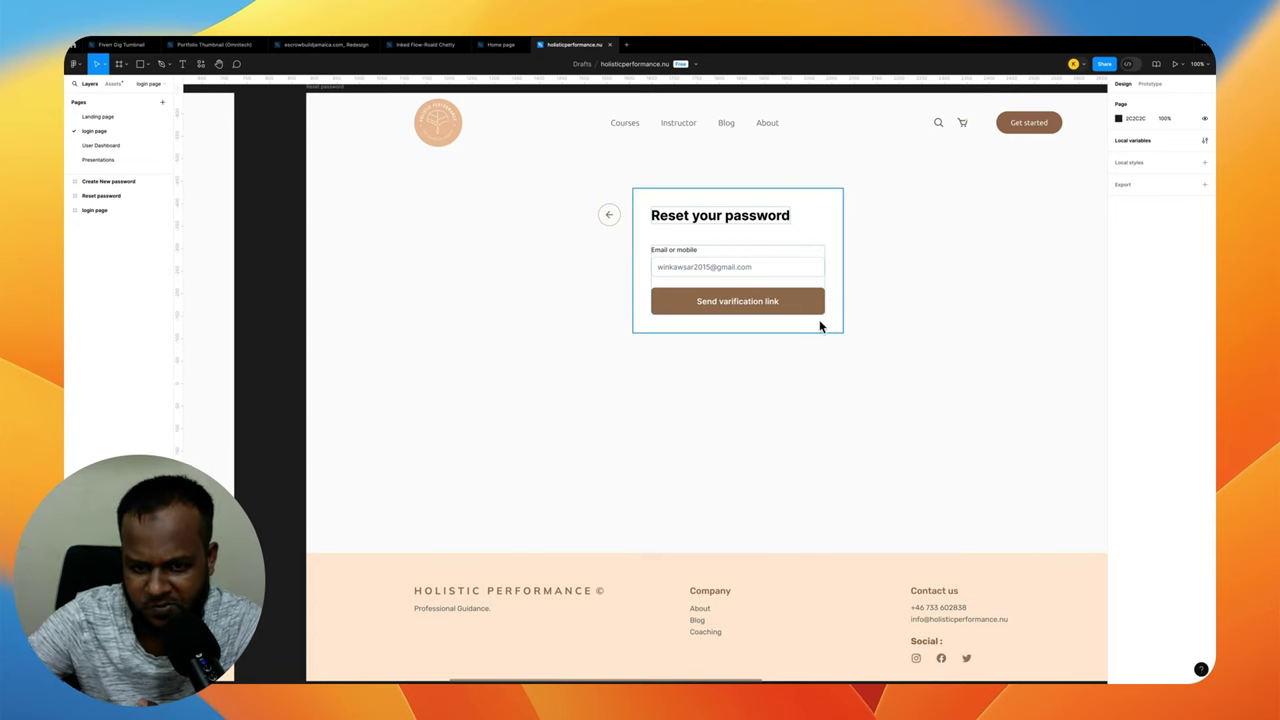
scroll(917, 328, right, 10)
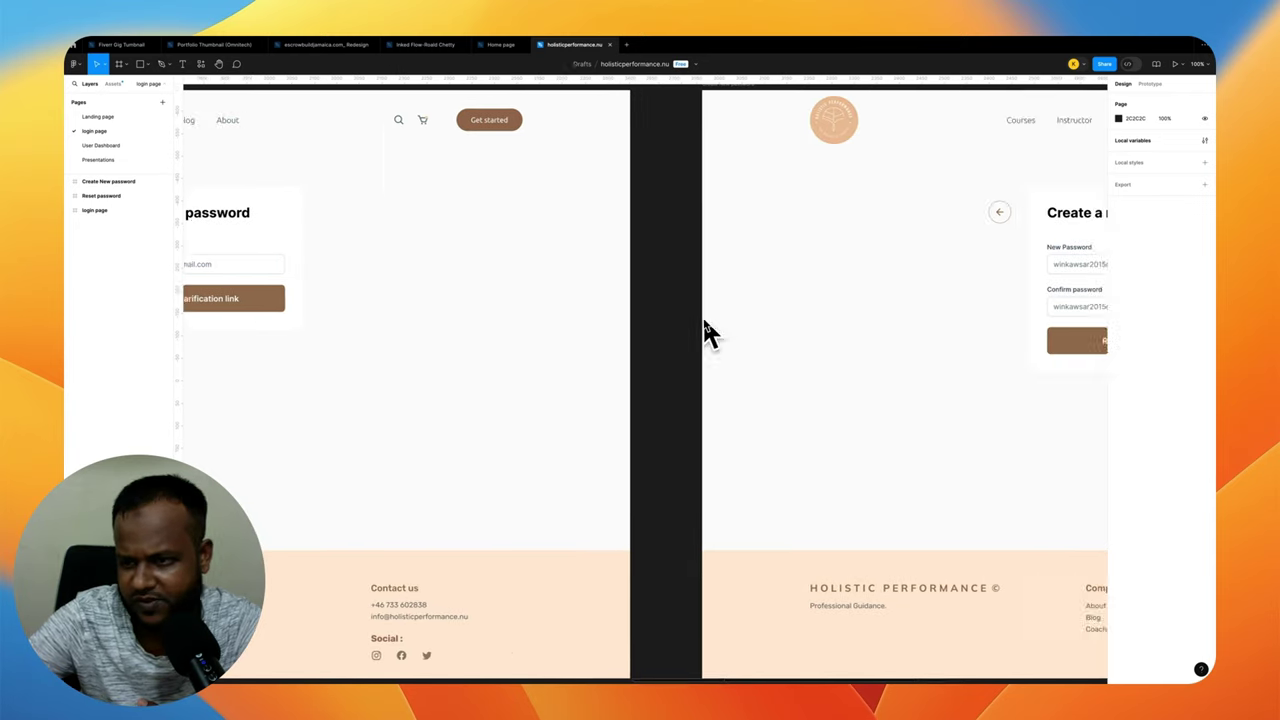
scroll(705, 333, right, 5)
scroll(826, 295, right, 5)
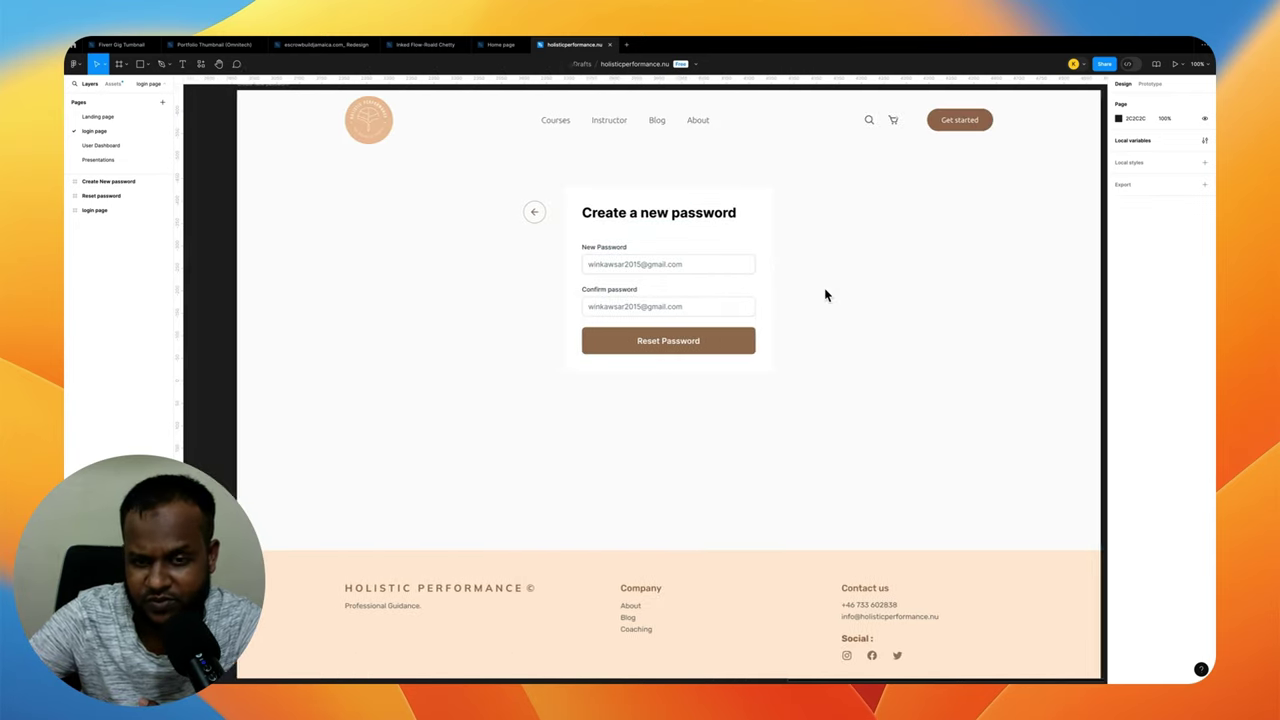
scroll(777, 291, right, 5)
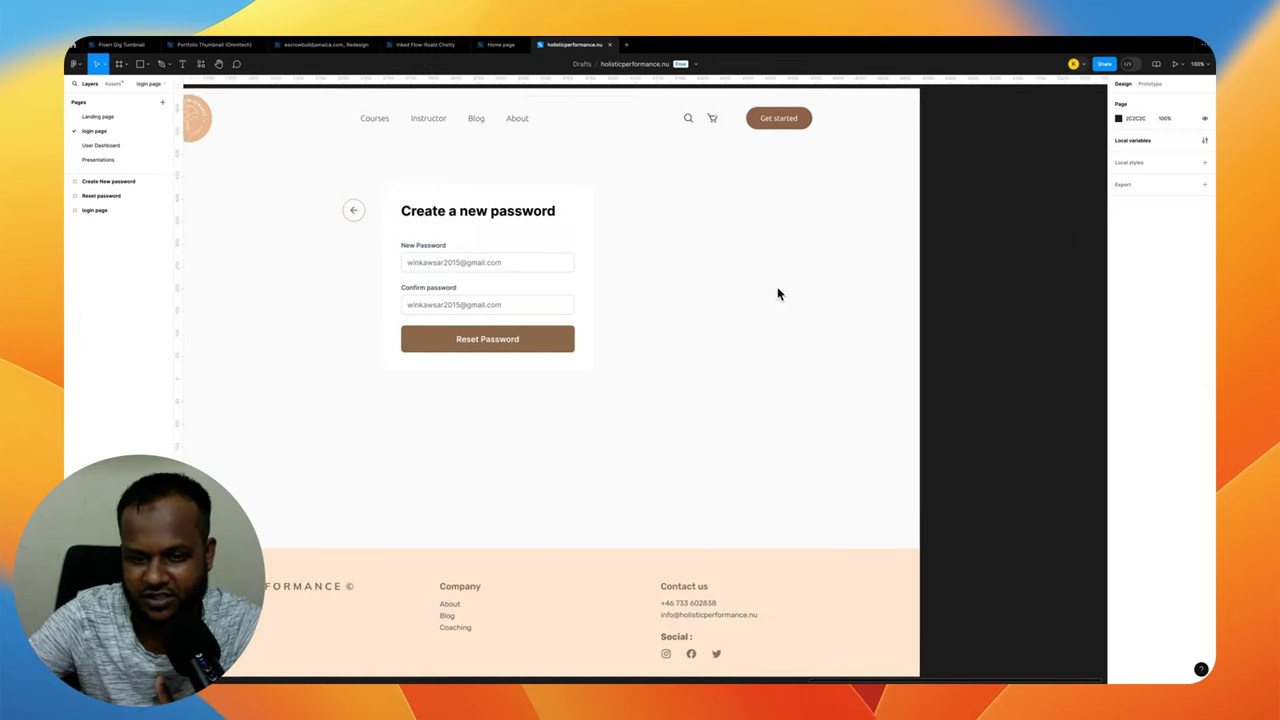
scroll(778, 293, right, 10)
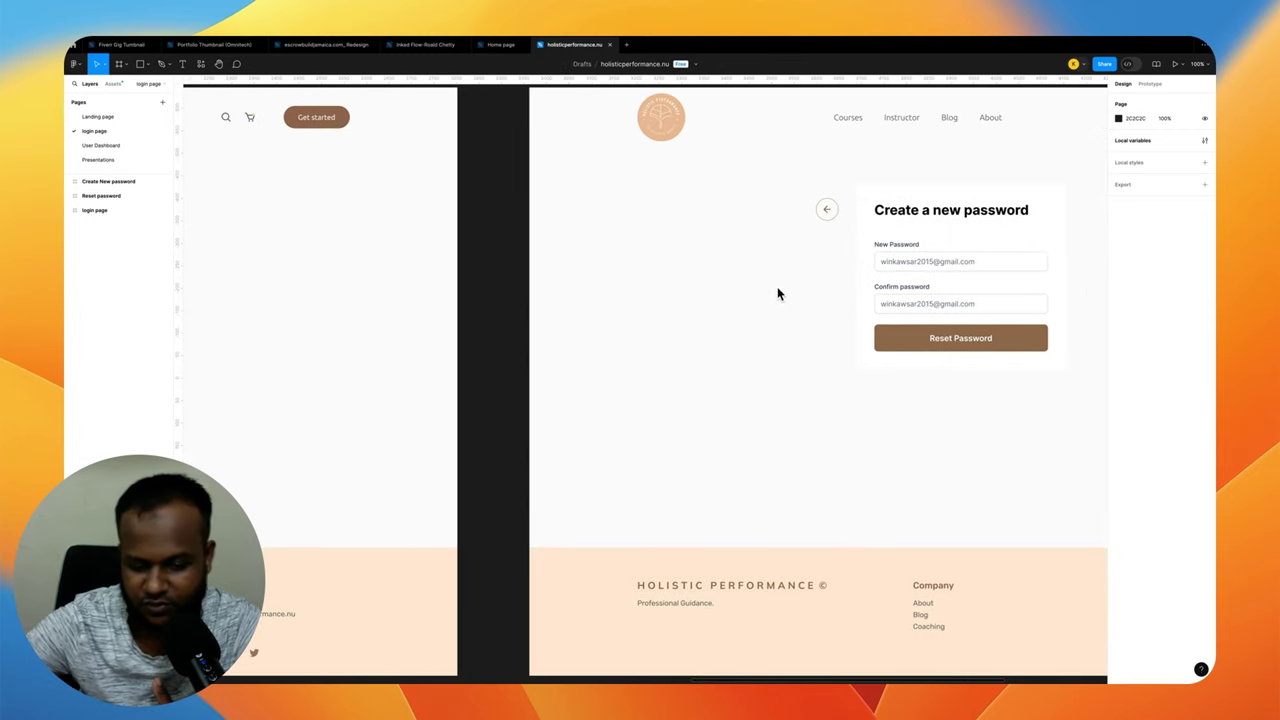
scroll(700, 316, left, 2)
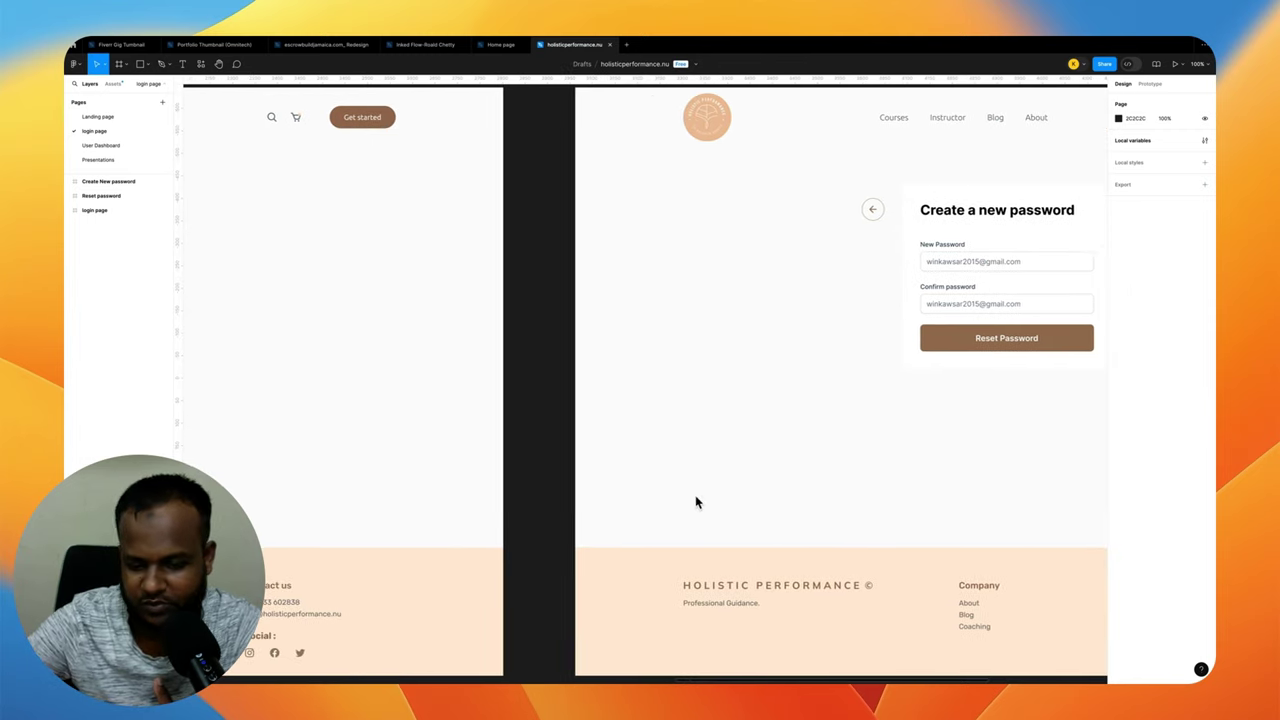
scroll(685, 435, left, 4)
scroll(690, 434, left, 6)
scroll(720, 450, left, 6)
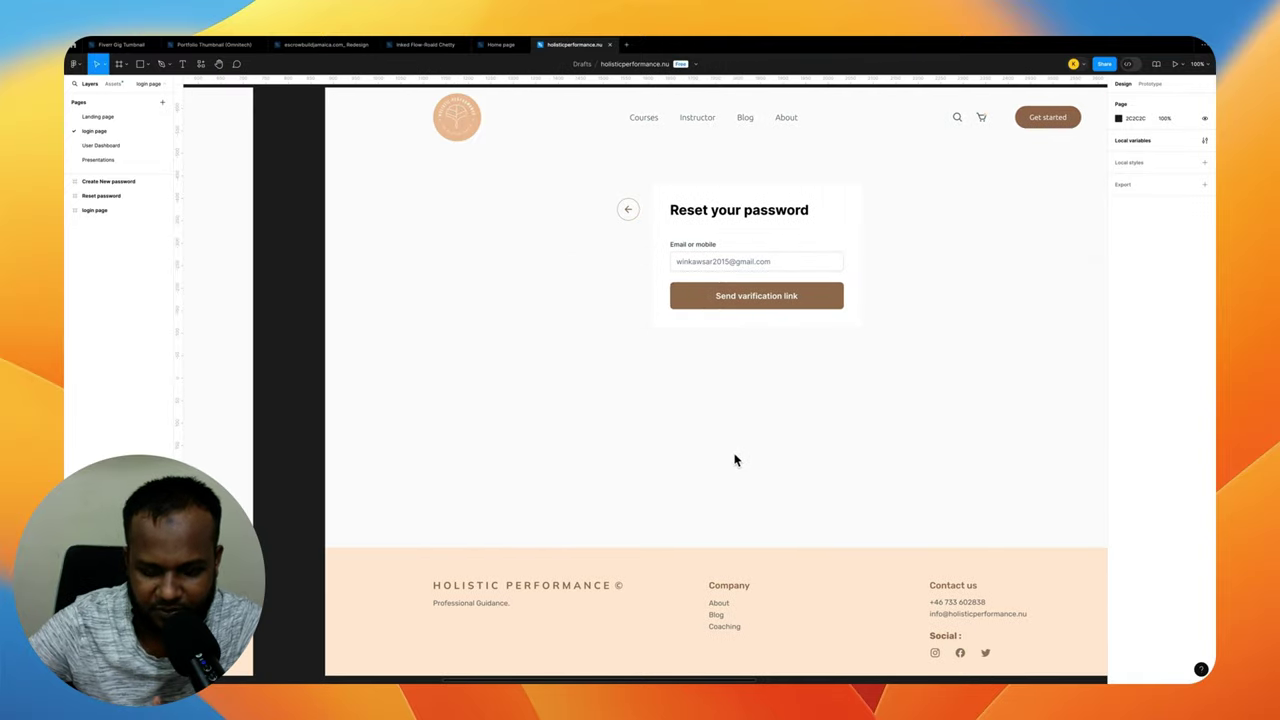
scroll(735, 460, left, 10)
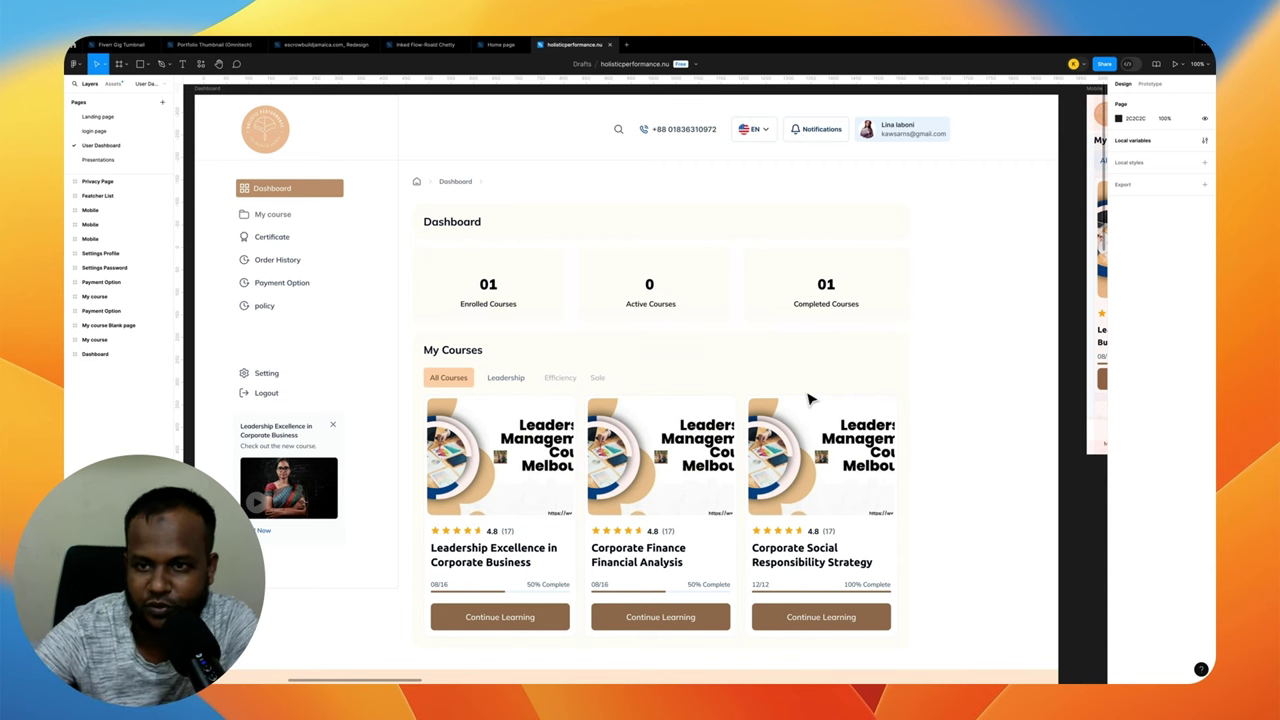
Pan past the dashboard frames to the 'Leadership Excellence in Corporate Business' course detail design
scroll(706, 382, down, 2)
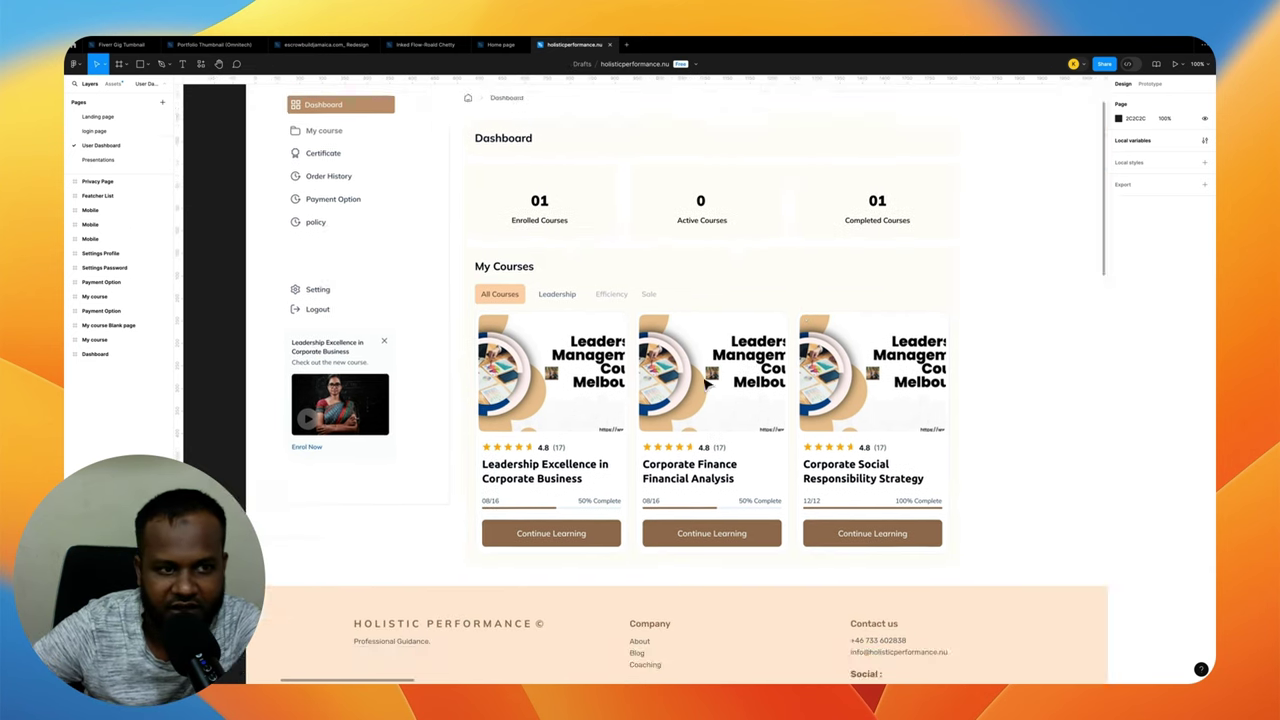
scroll(706, 382, up, 1)
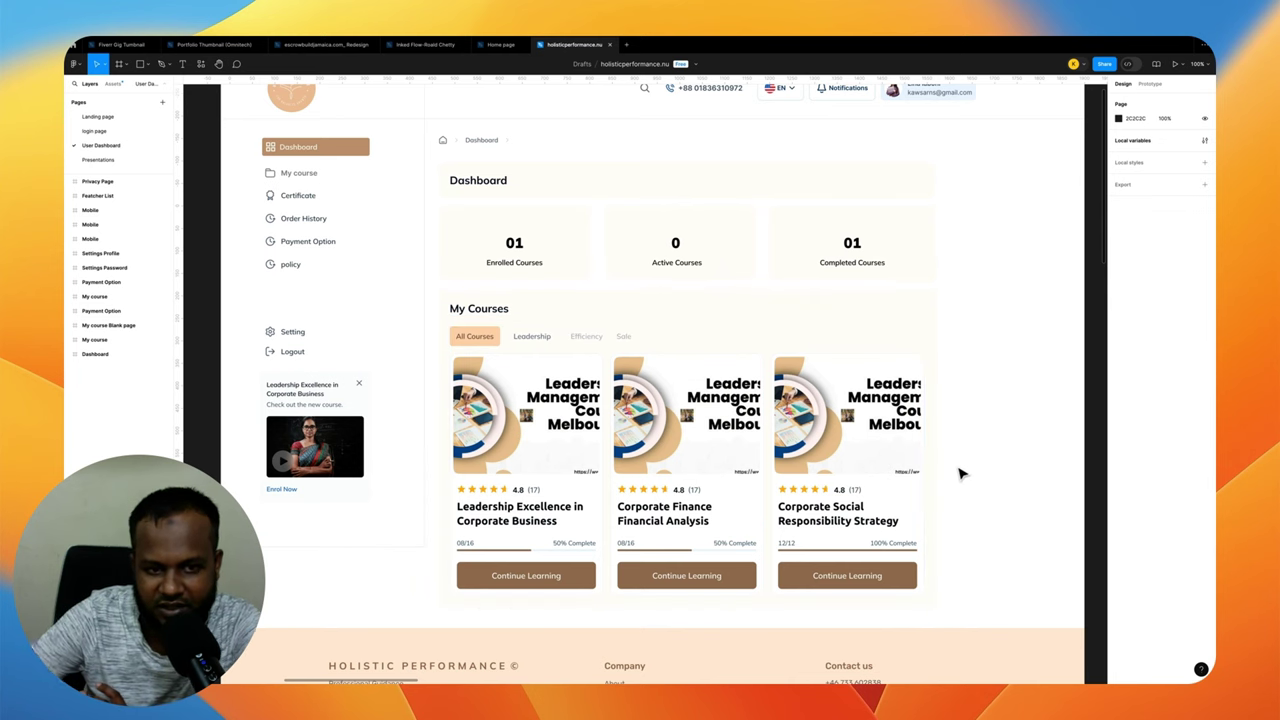
scroll(958, 473, down, 1)
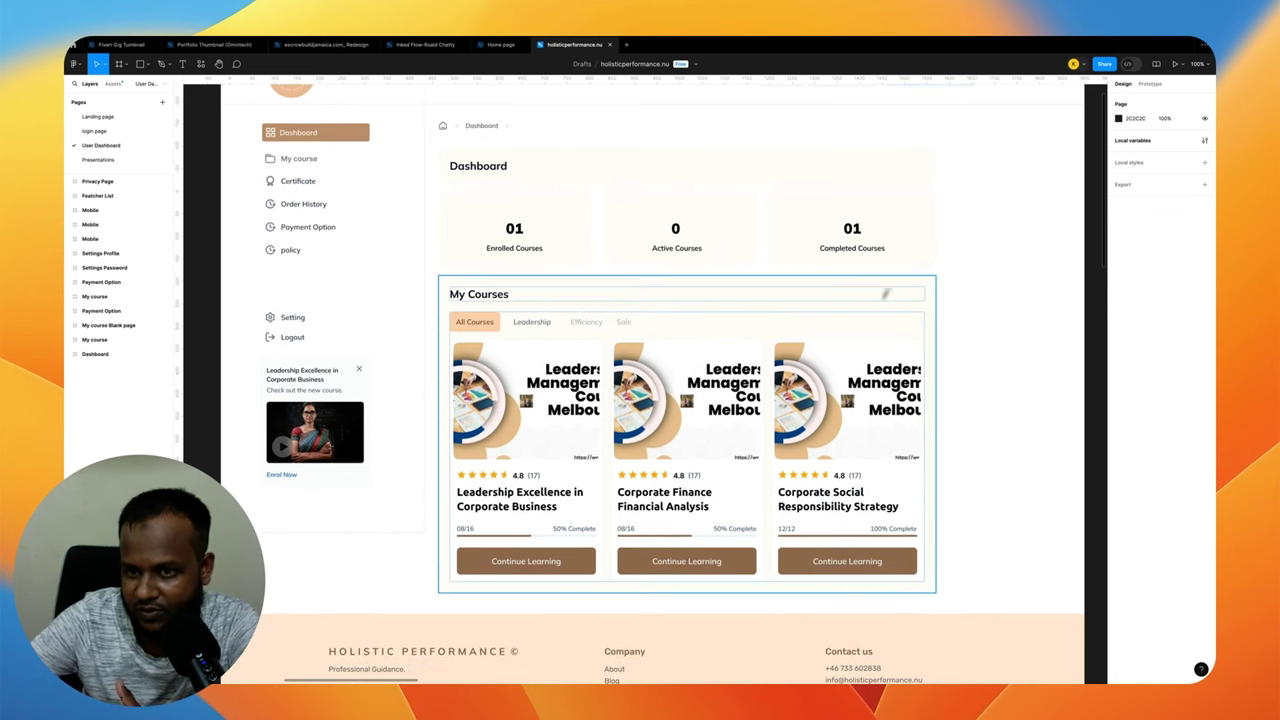
scroll(522, 270, down, 5)
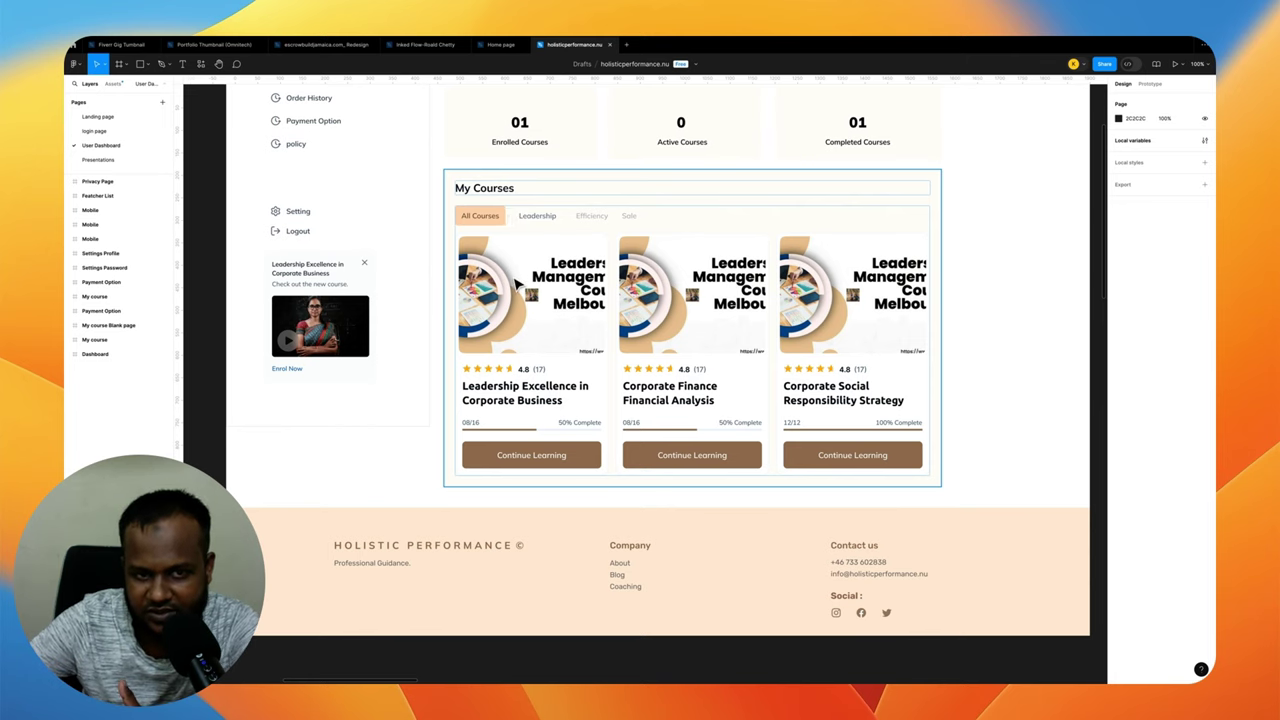
scroll(689, 363, right, 5)
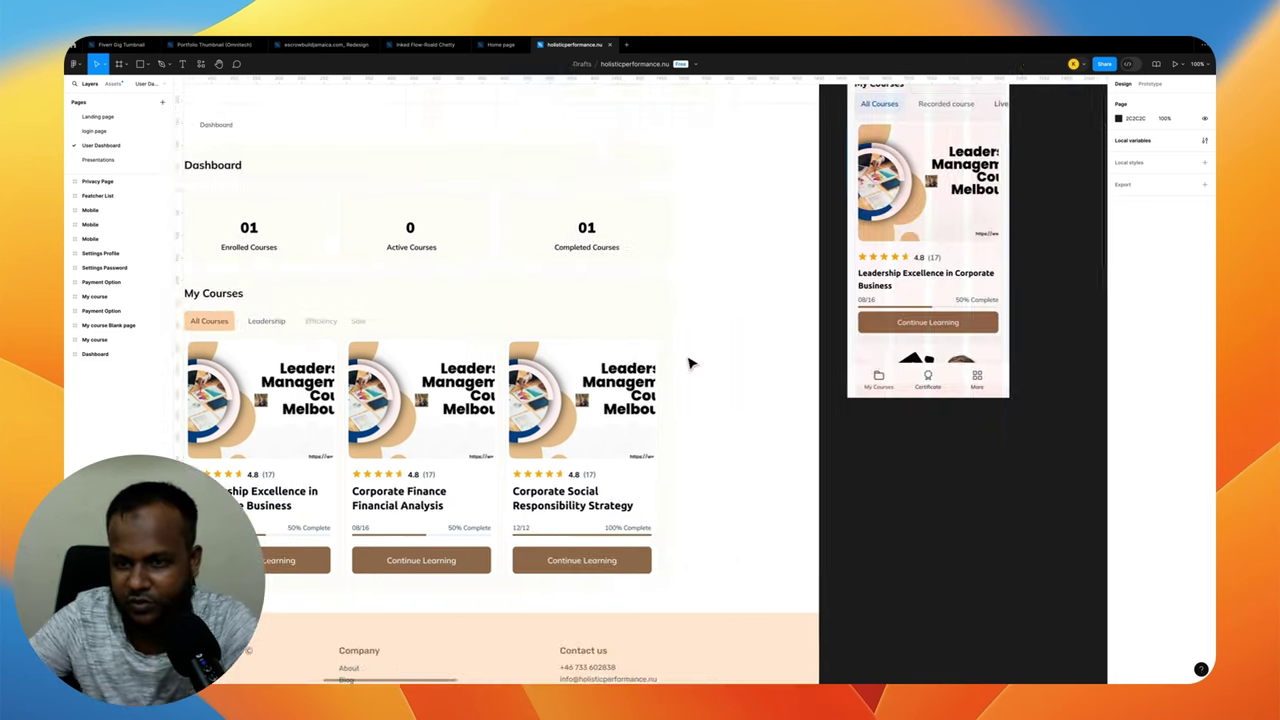
scroll(689, 363, right, 5)
scroll(689, 363, right, 3)
scroll(692, 364, right, 5)
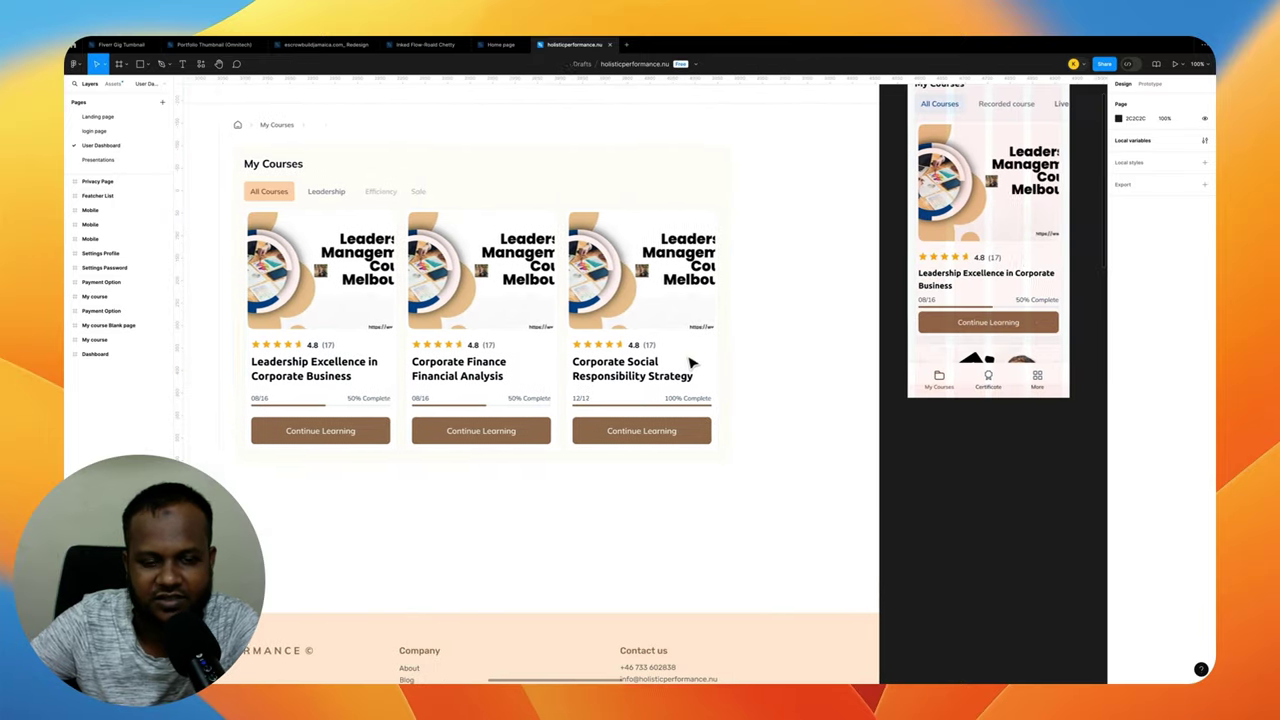
scroll(692, 364, left, 3)
scroll(692, 364, up, 2)
scroll(697, 361, left, 3)
scroll(697, 361, right, 5)
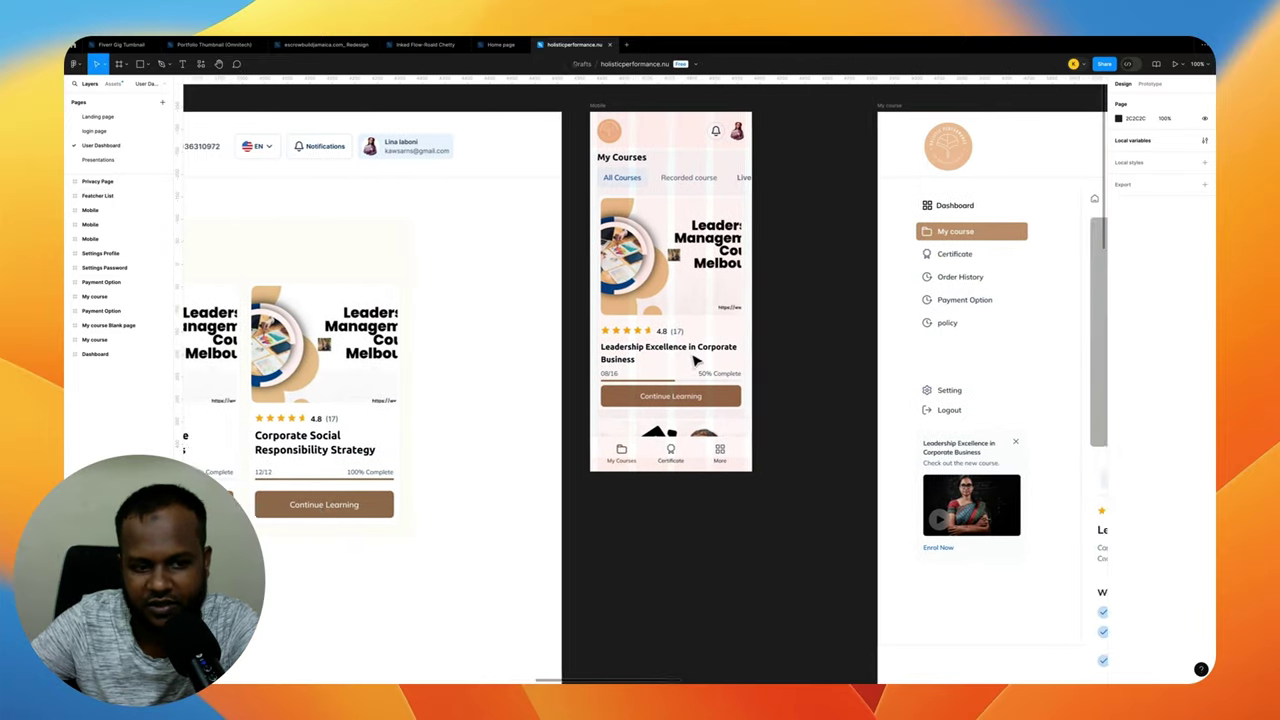
scroll(697, 361, right, 1)
scroll(697, 361, left, 2)
scroll(700, 358, right, 5)
Inspect the Course Content panel and the course overview section of the detail frame
scroll(700, 358, right, 4)
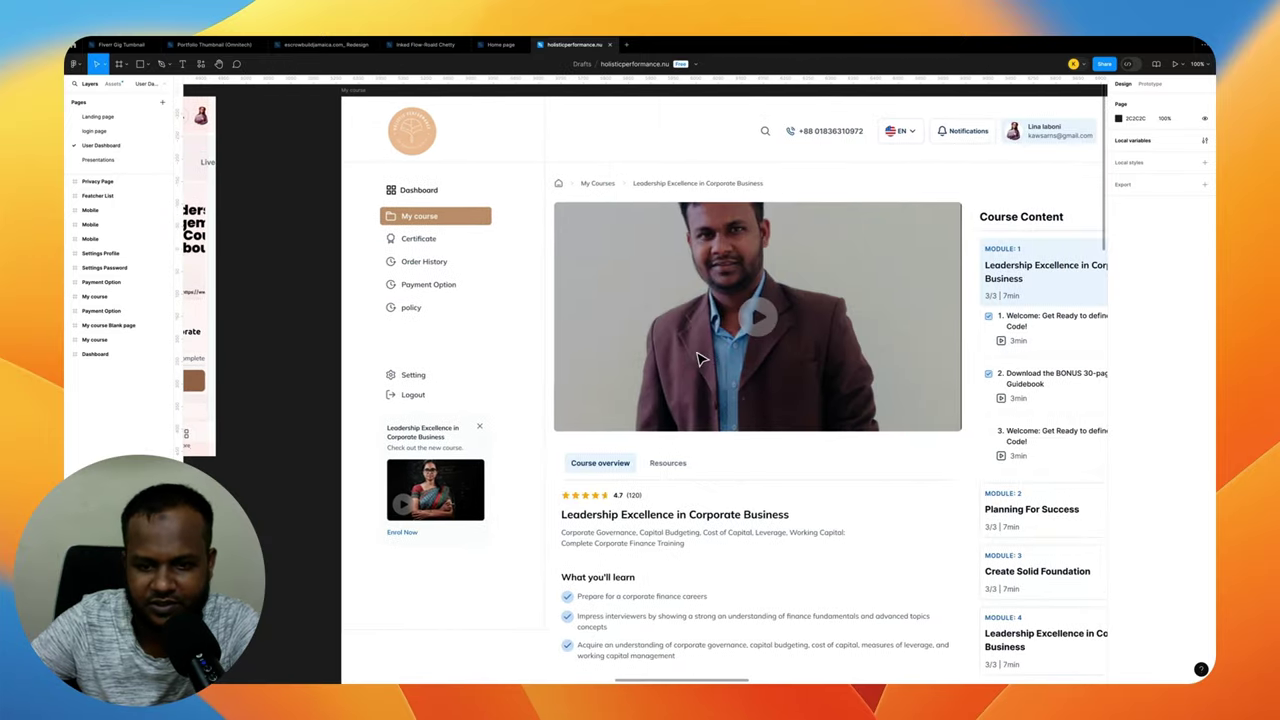
scroll(700, 358, right, 1)
scroll(698, 355, down, 2)
scroll(698, 352, up, 2)
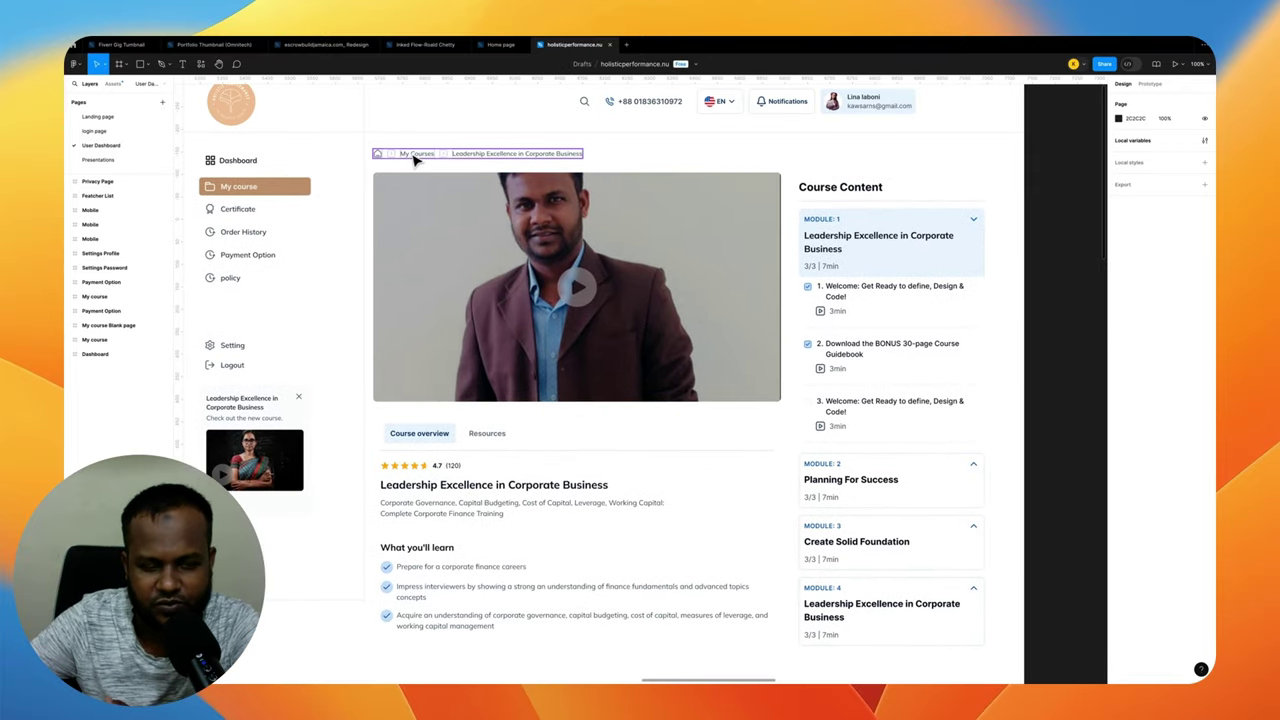
click(915, 465)
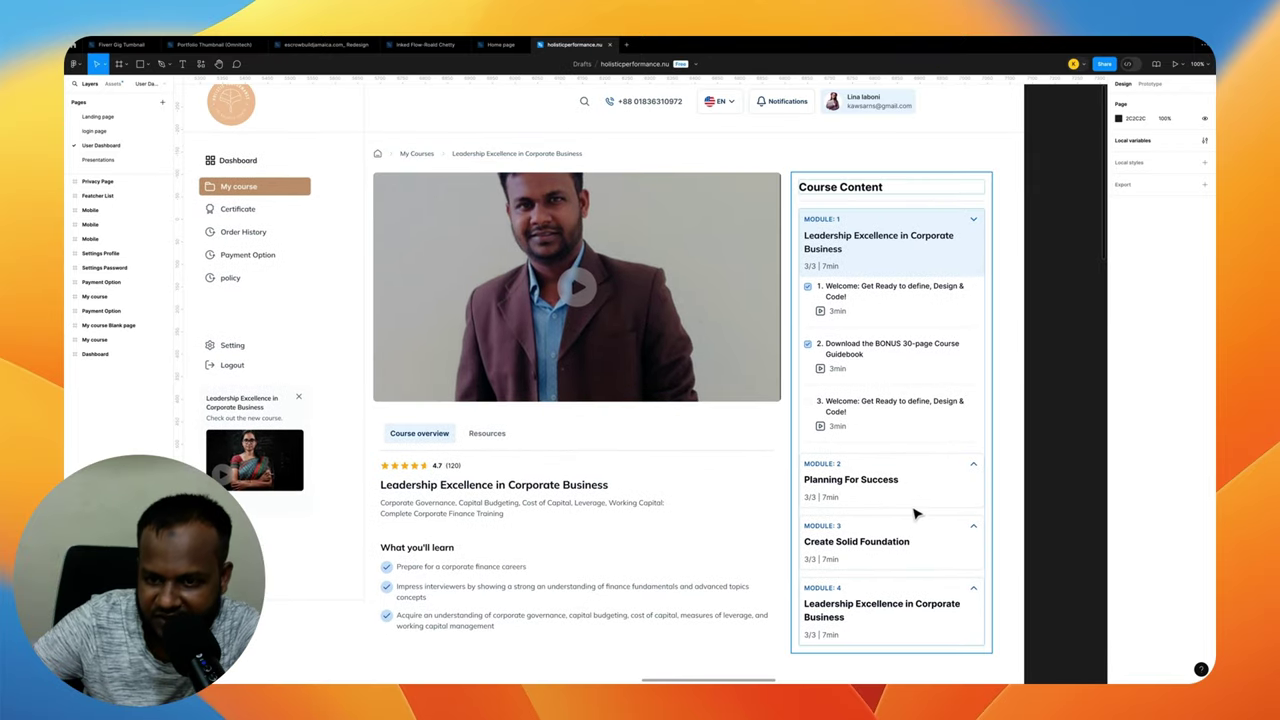
click(487, 488)
Pan to the 'My course Blank page' frame showing 'No course found' and 'Explore All Courses'
scroll(483, 342, down, 3)
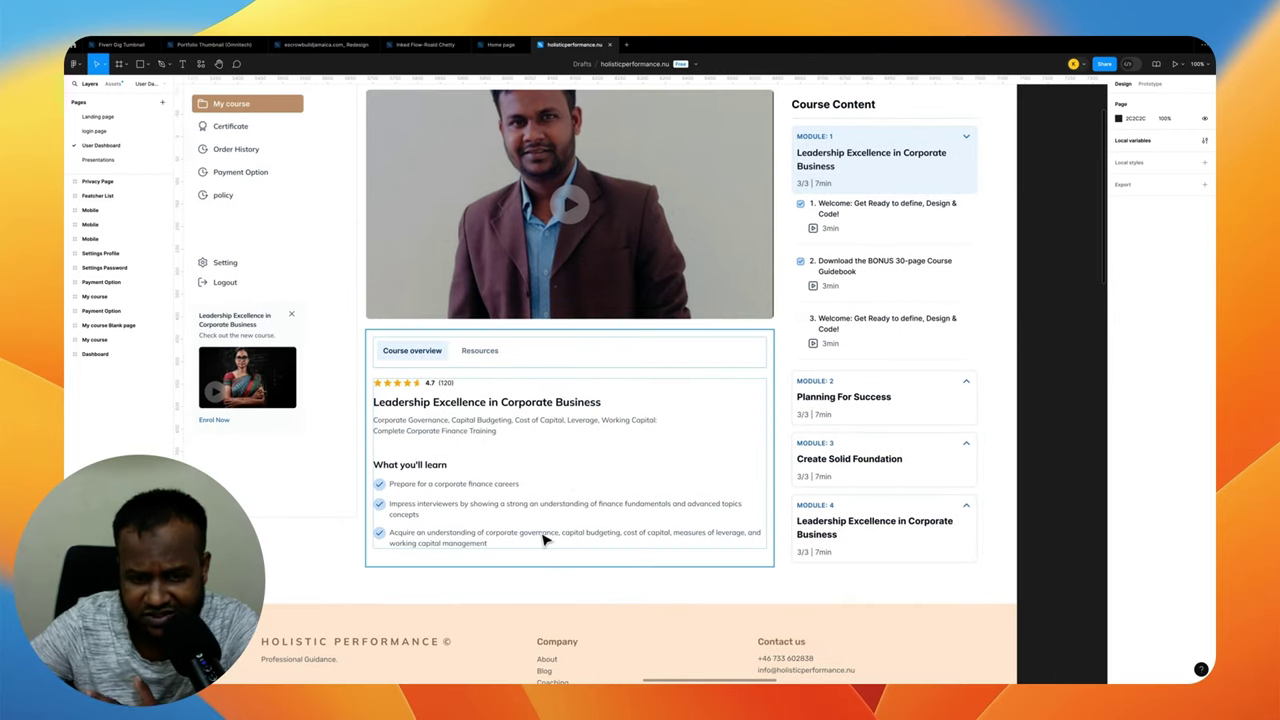
scroll(549, 537, down, 5)
scroll(549, 537, up, 10)
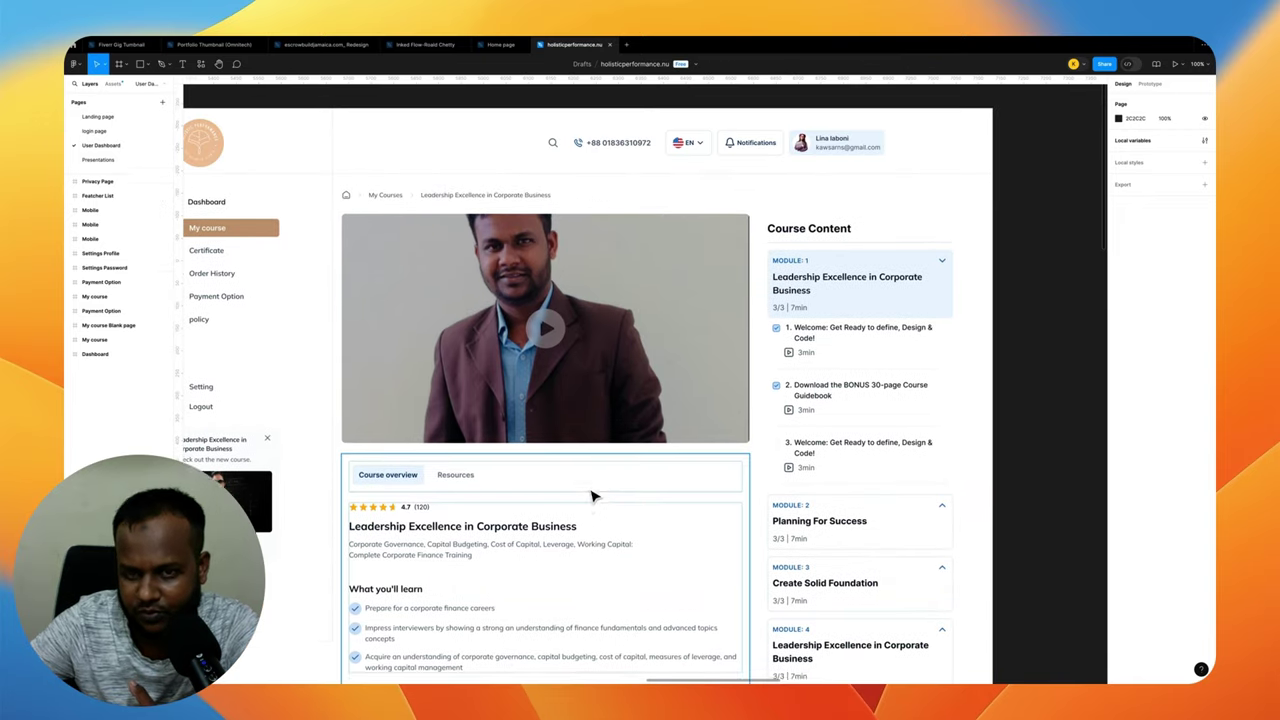
scroll(606, 491, left, 4)
scroll(651, 494, down, 5)
Zoom out and pan right past the Privacy Page and Settings frames
scroll(651, 494, right, 8)
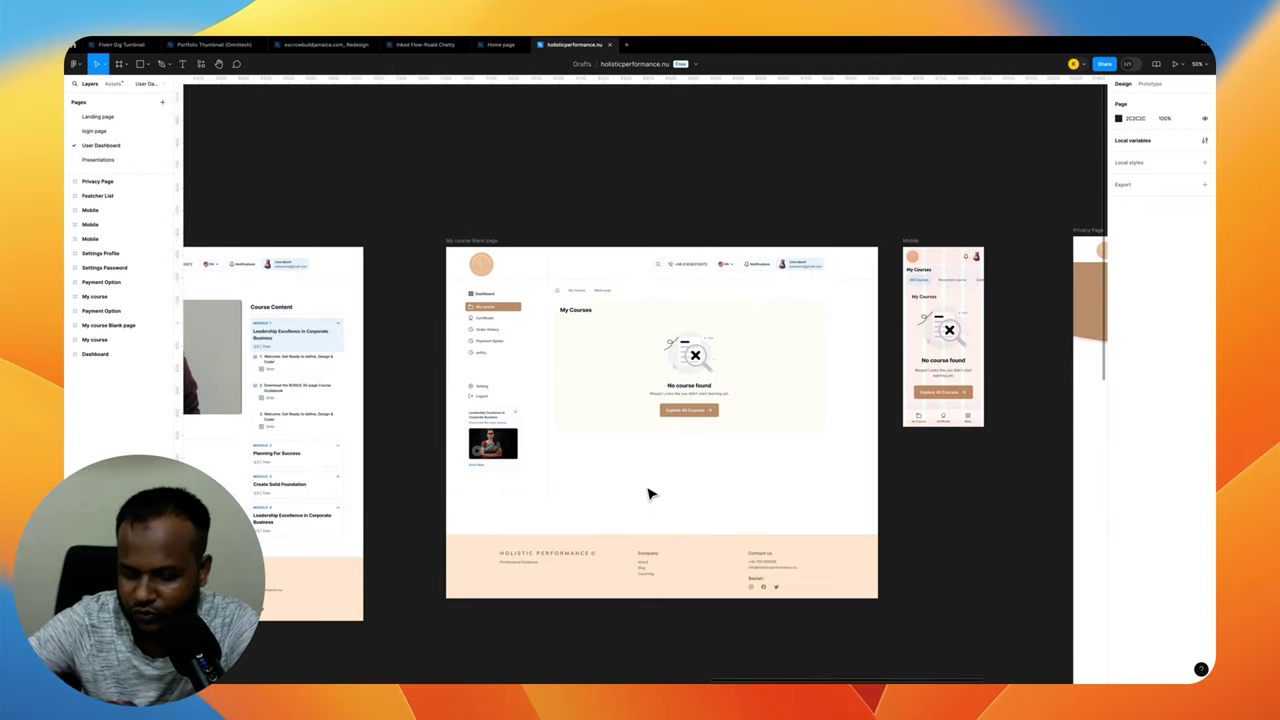
scroll(651, 494, up, 5)
scroll(649, 493, right, 3)
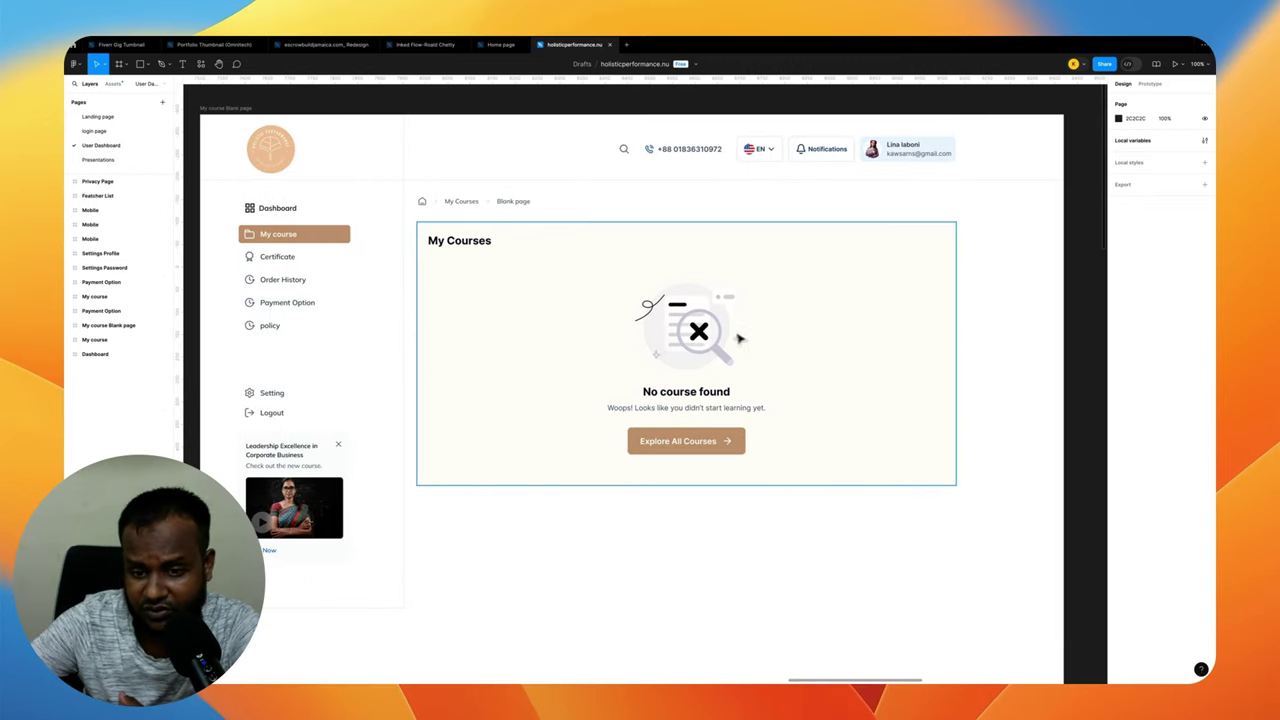
key(minus)
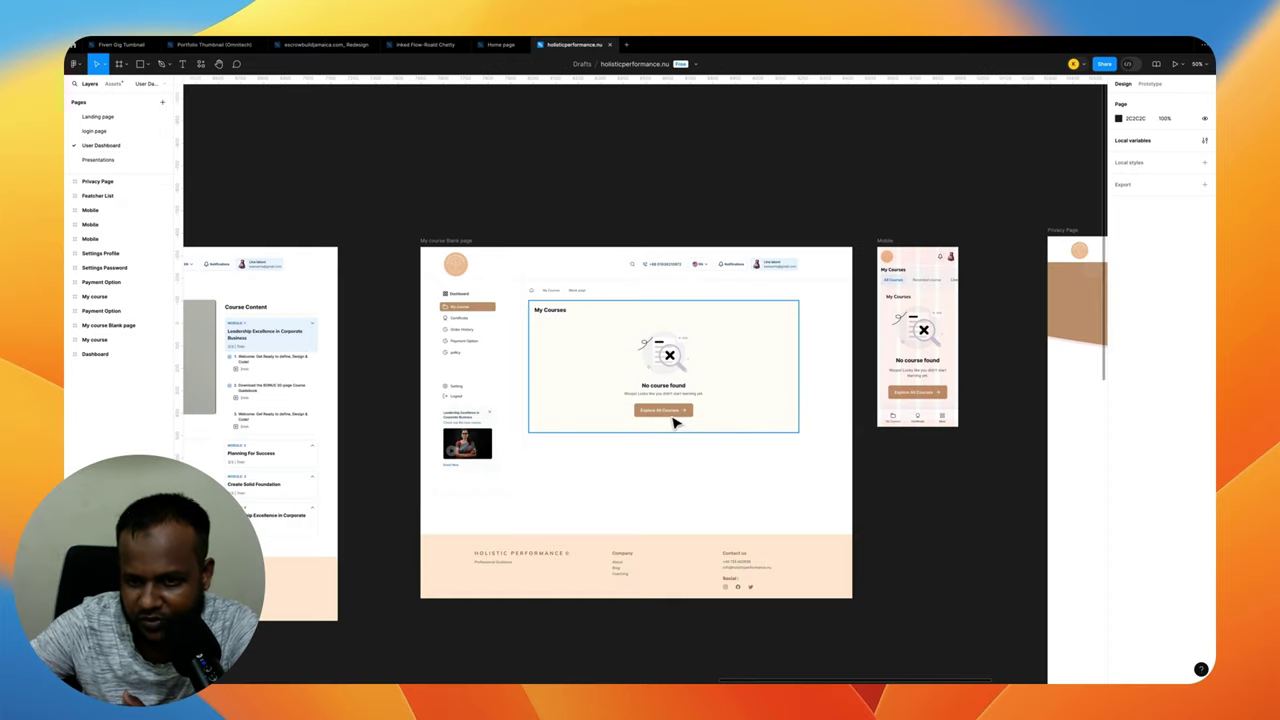
scroll(675, 424, right, 1)
scroll(690, 424, right, 3)
scroll(702, 425, right, 5)
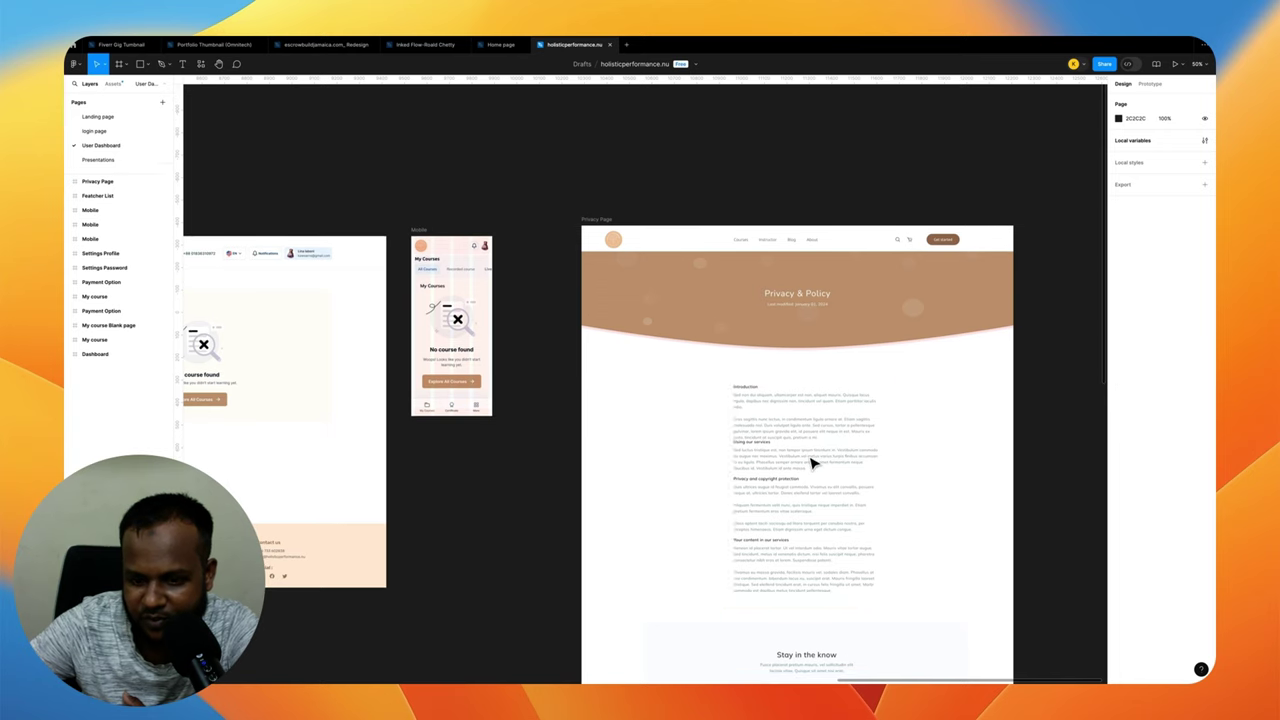
Pan down and left to centre the Payment Option frame's Payment Information form
scroll(811, 460, down, 3)
scroll(797, 527, down, 1)
scroll(640, 306, down, 5)
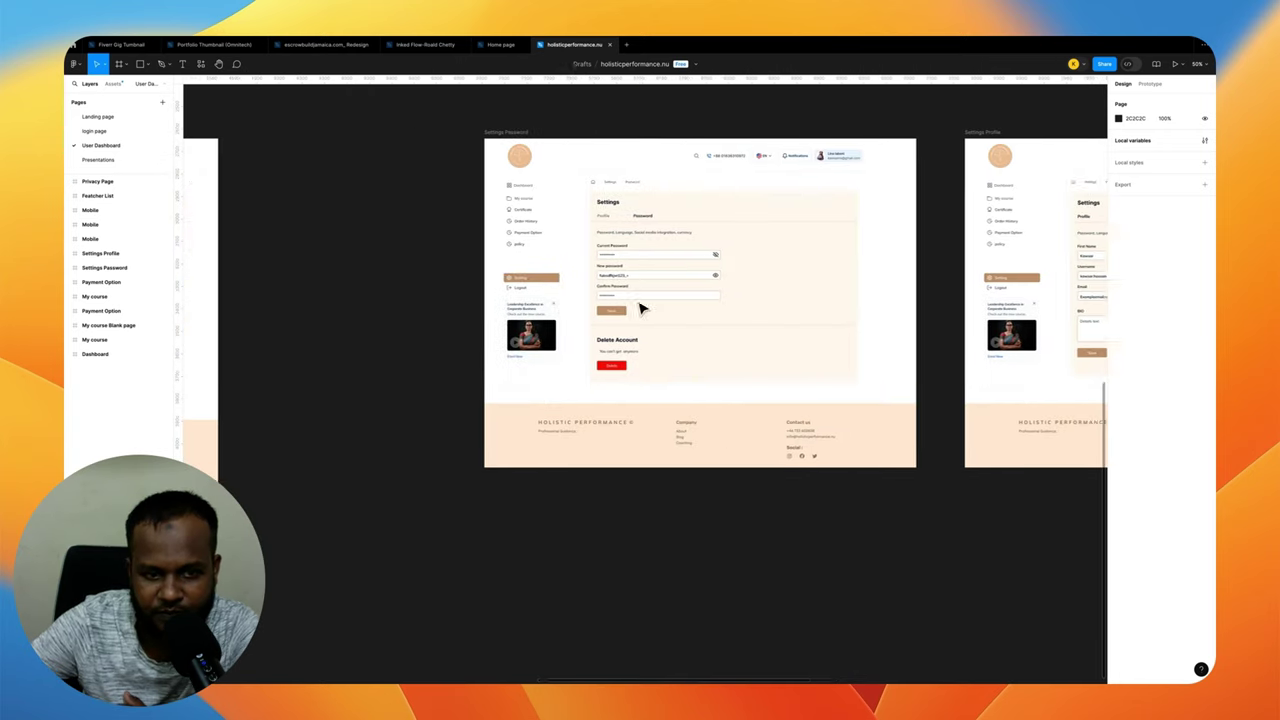
scroll(640, 306, left, 3)
scroll(640, 306, up, 3)
scroll(640, 306, left, 5)
scroll(640, 306, left, 3)
scroll(640, 306, down, 1)
scroll(640, 306, left, 1)
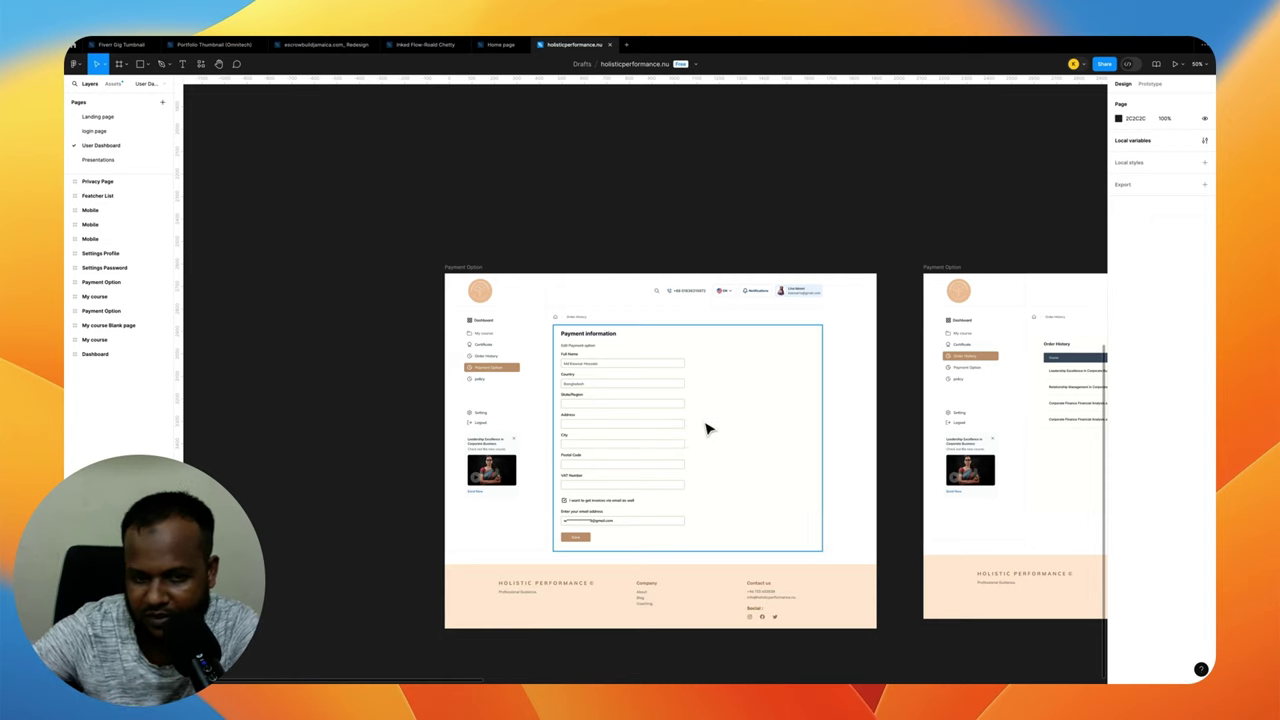
Zoom to 100% and pan across the Payment Option frame toward Order History
key(shift+0)
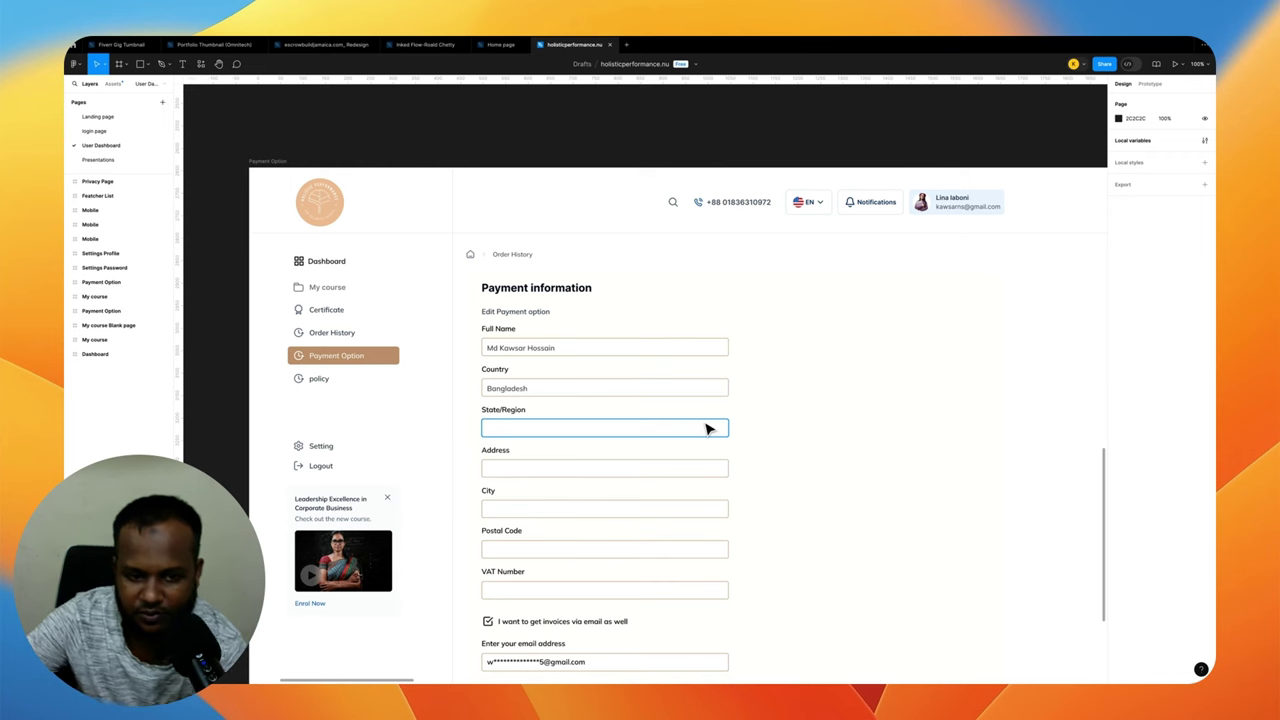
scroll(852, 430, down, 3)
scroll(851, 428, down, 2)
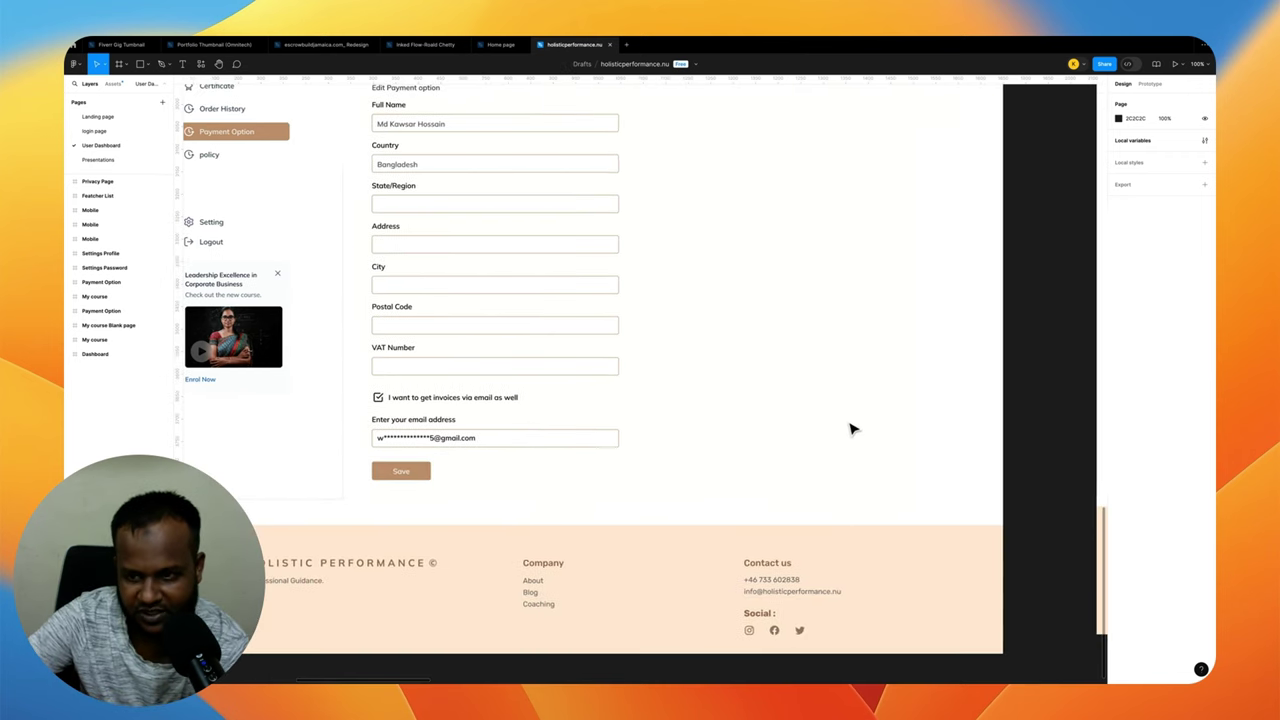
scroll(849, 429, right, 5)
scroll(831, 417, right, 4)
scroll(800, 415, up, 3)
scroll(800, 415, right, 5)
scroll(800, 415, up, 1)
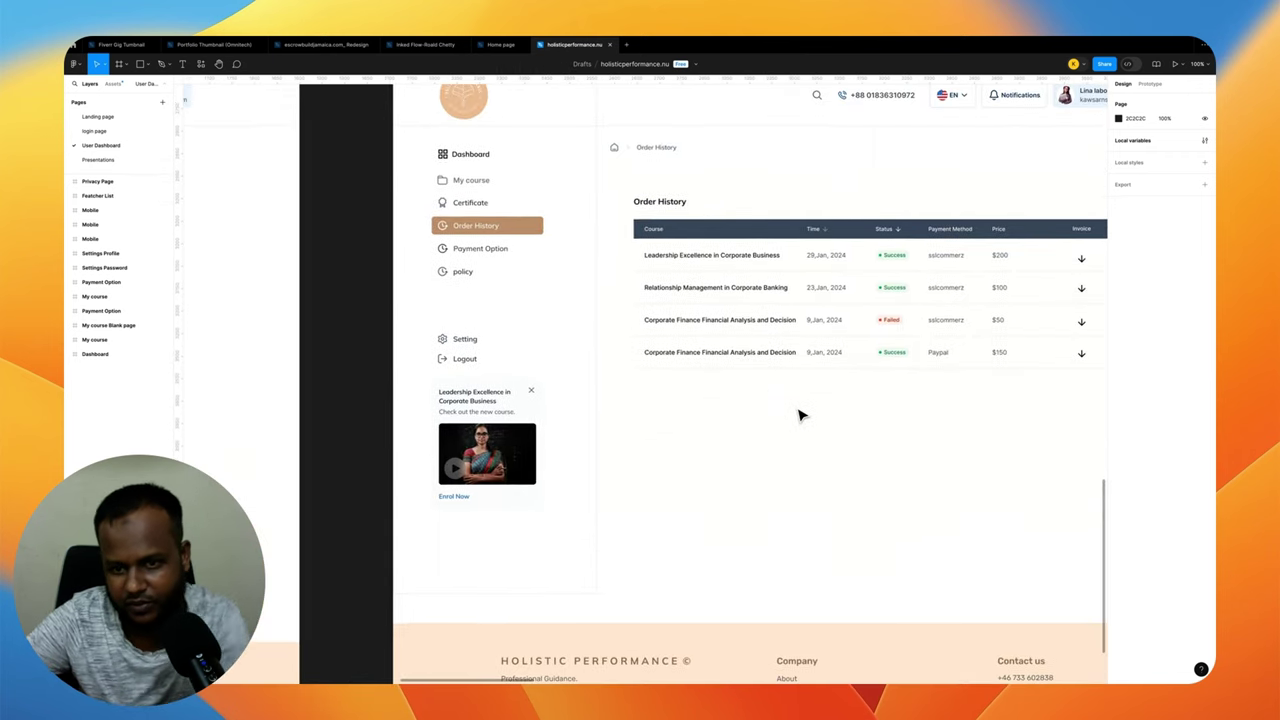
scroll(800, 415, right, 3)
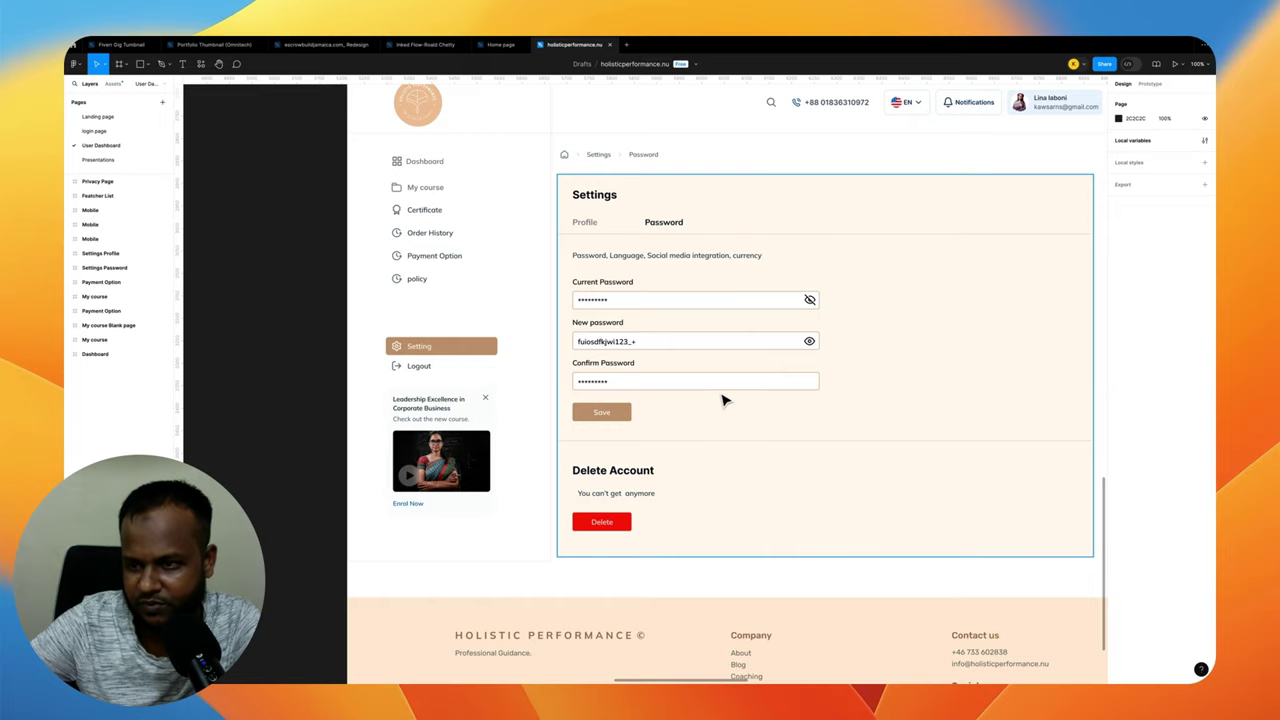
Review the Order History frame, then zoom out to show it beside Settings Password
scroll(725, 400, left, 10)
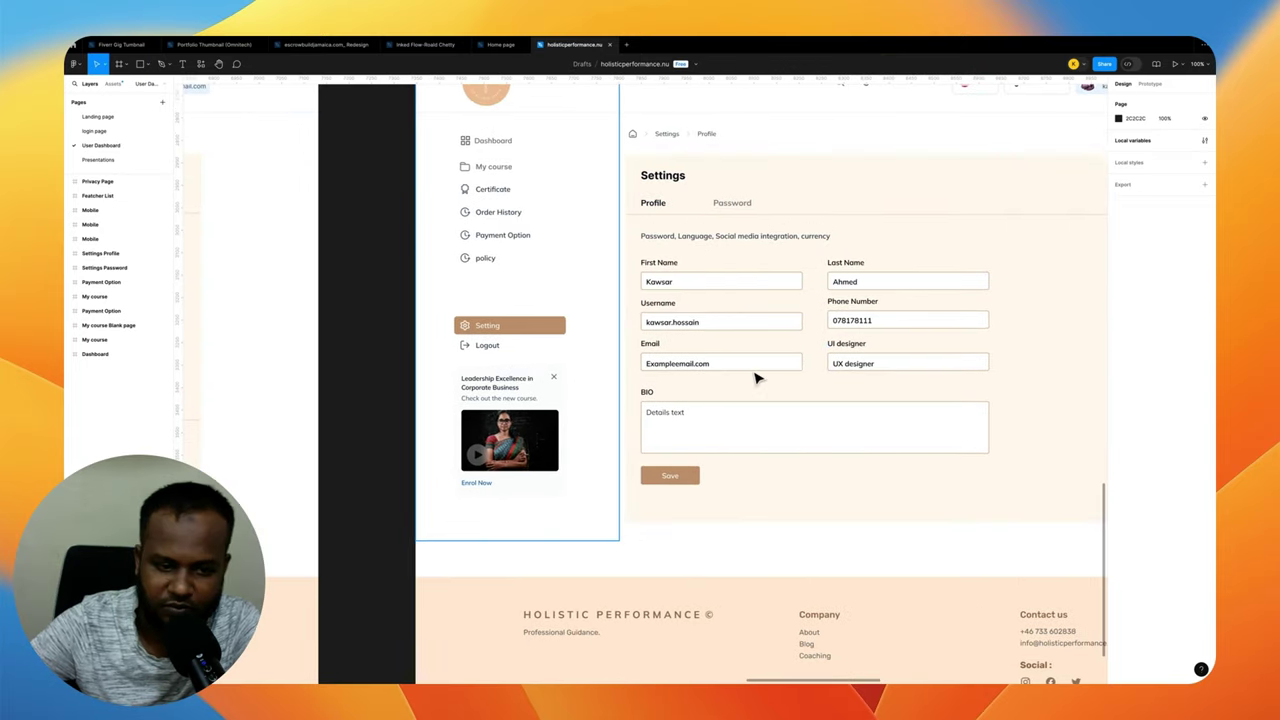
scroll(760, 375, right, 5)
scroll(766, 372, right, 3)
scroll(770, 372, left, 8)
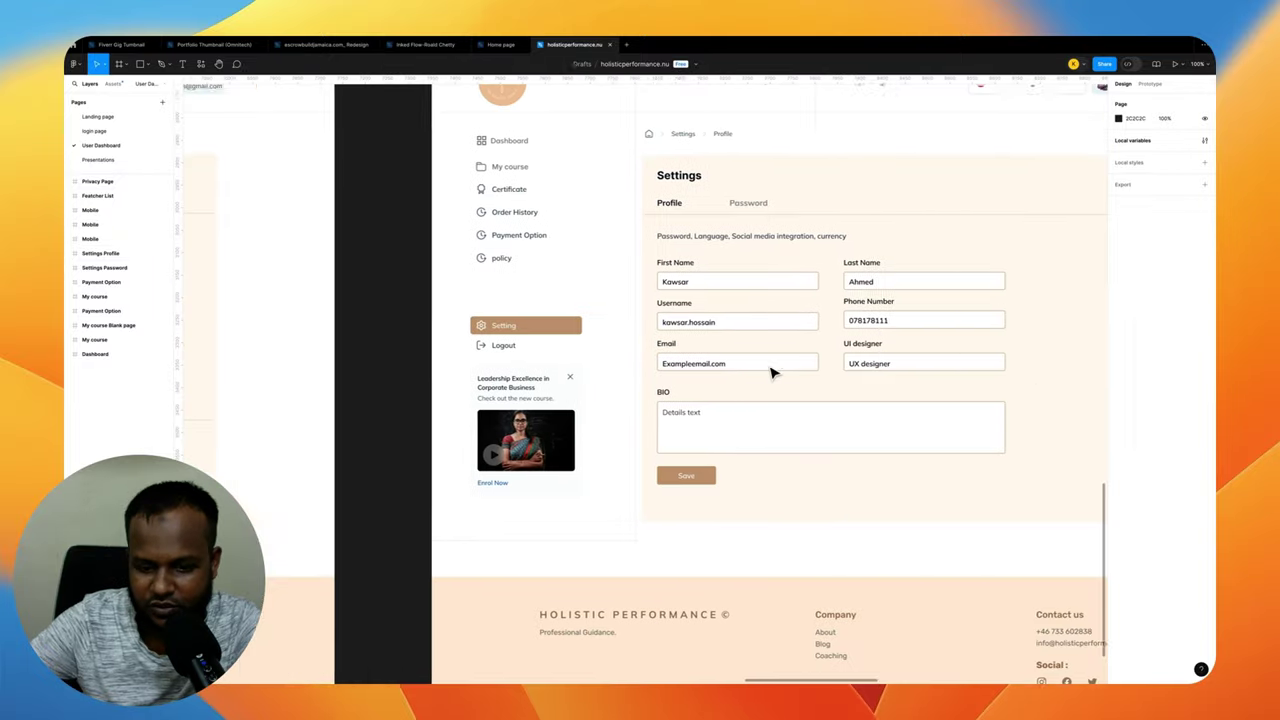
scroll(770, 372, left, 4)
scroll(770, 372, right, 10)
scroll(770, 372, left, 8)
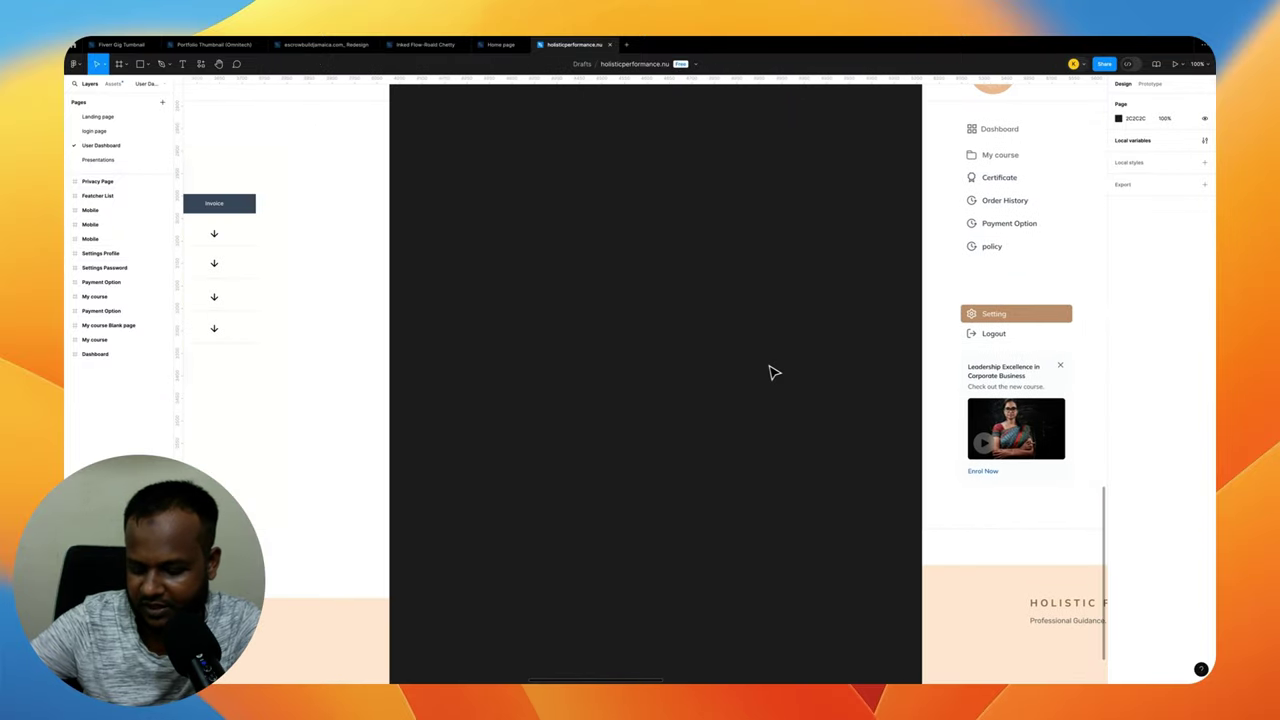
key(minus)
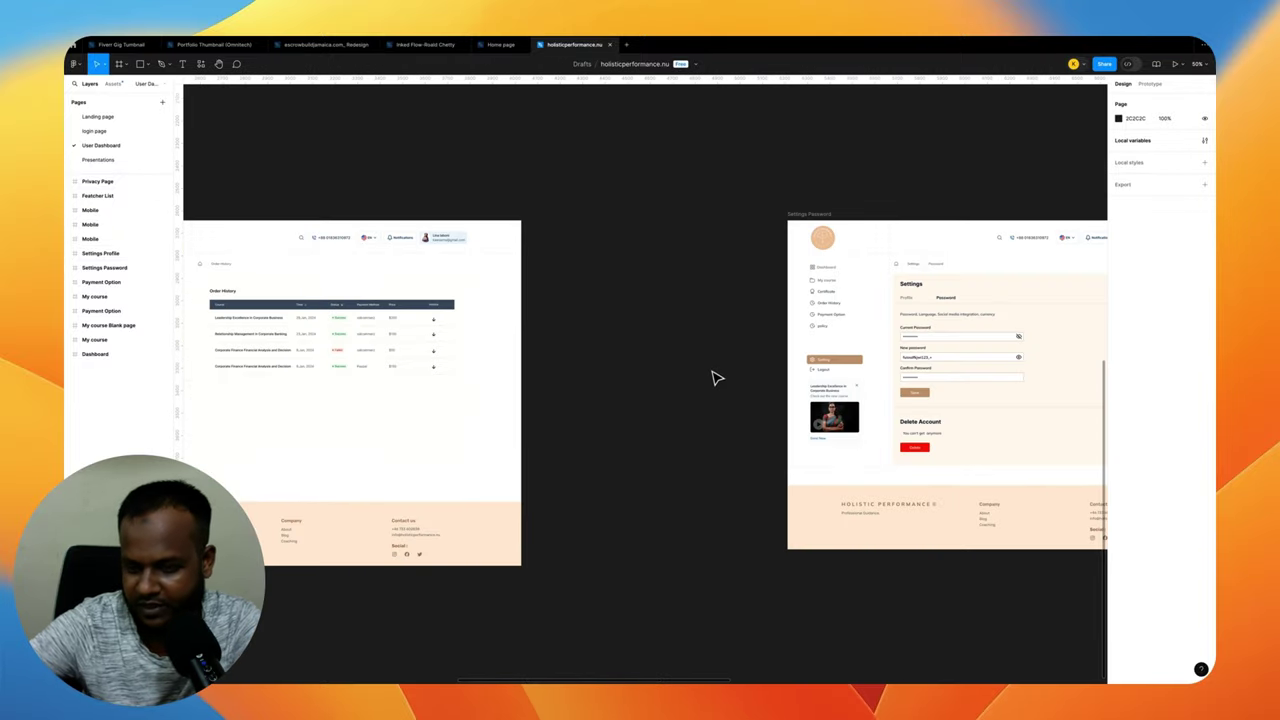
Zoom out to 25% and close in on the Featcher List requirements notes
key(minus)
scroll(688, 368, left, 3)
scroll(688, 368, down, 2)
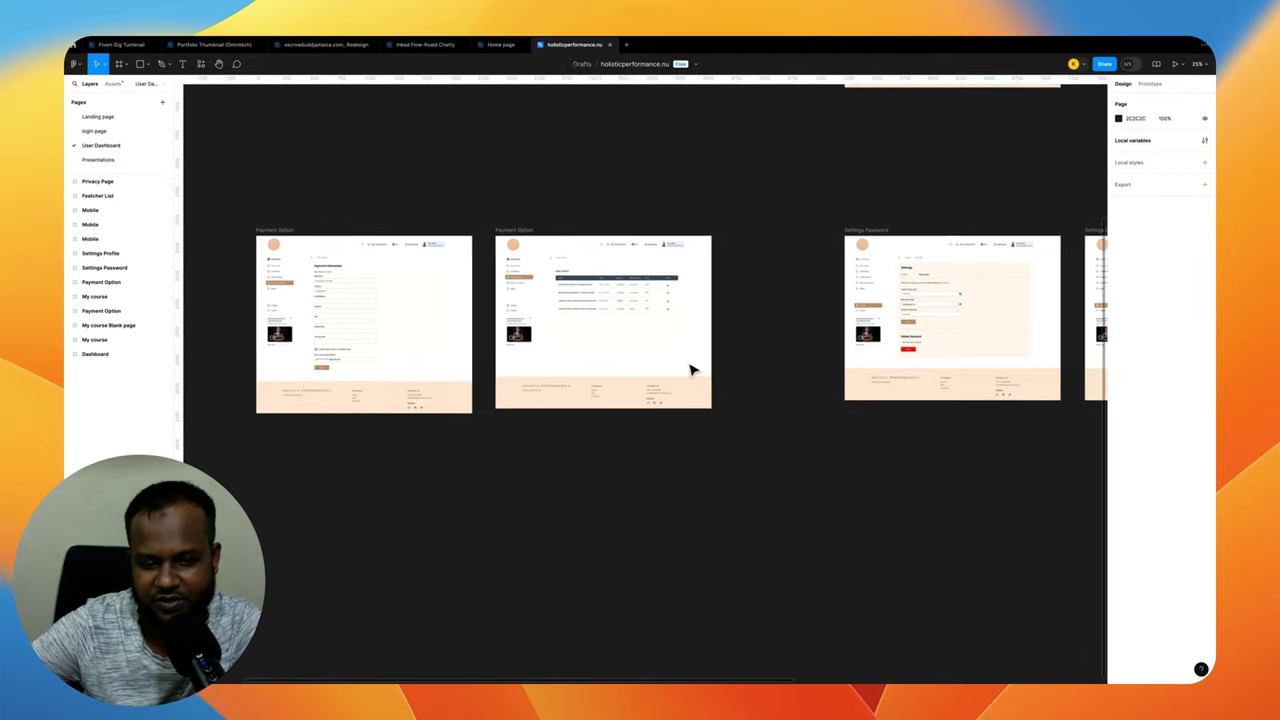
scroll(690, 369, up, 3)
scroll(693, 370, left, 4)
scroll(695, 370, up, 3)
scroll(695, 370, up, 2)
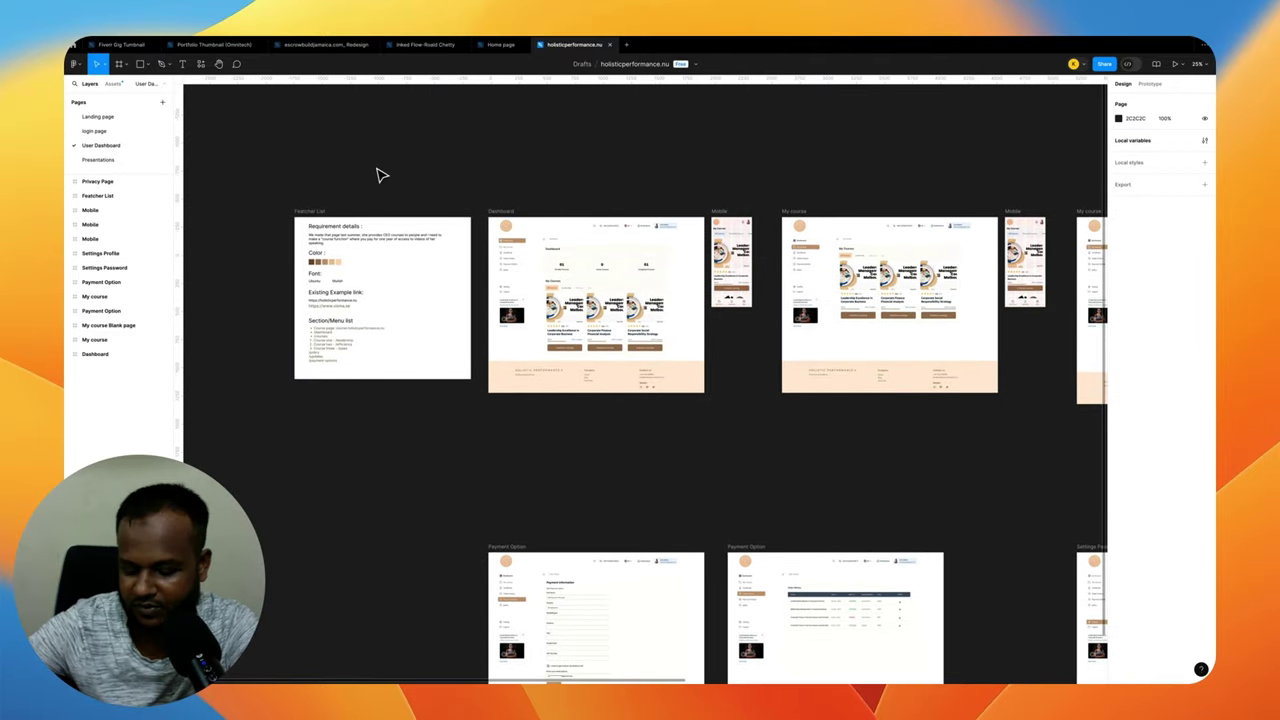
key(plus)
scroll(400, 220, up, 1)
scroll(410, 235, left, 2)
scroll(417, 248, left, 5)
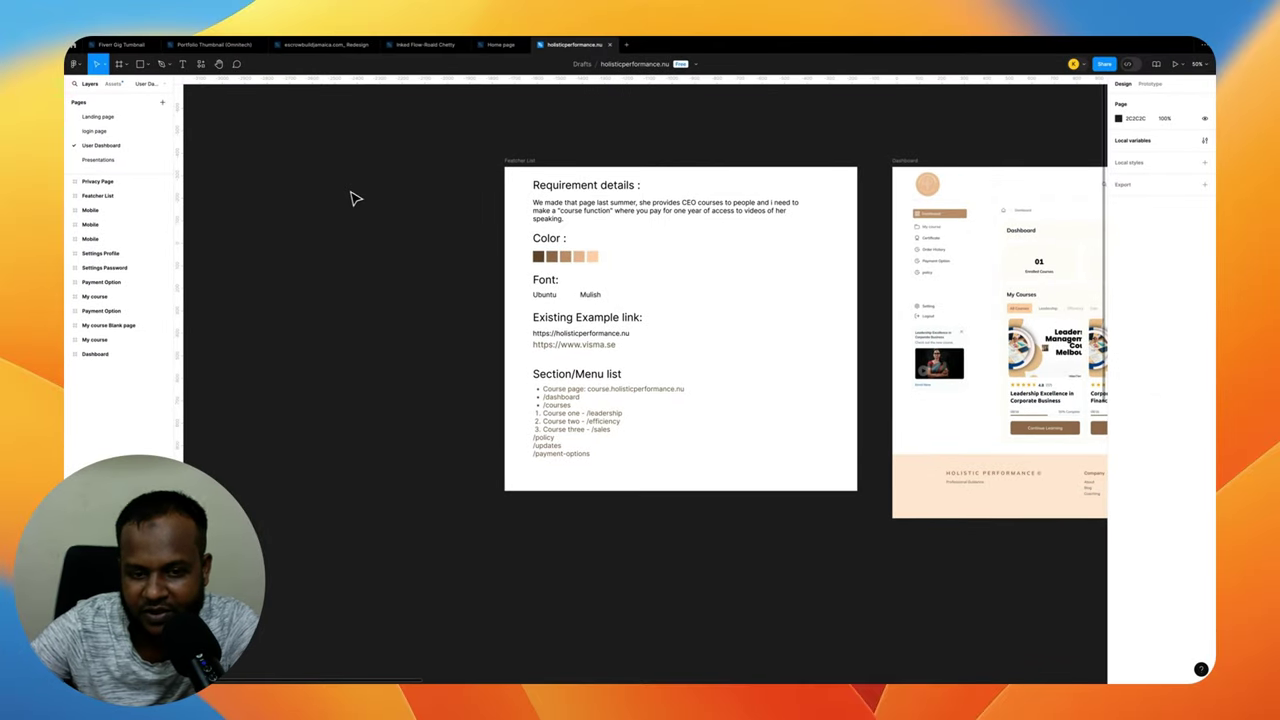
Pan right to the Dashboard, Mobile and My course frames
scroll(323, 191, right, 1)
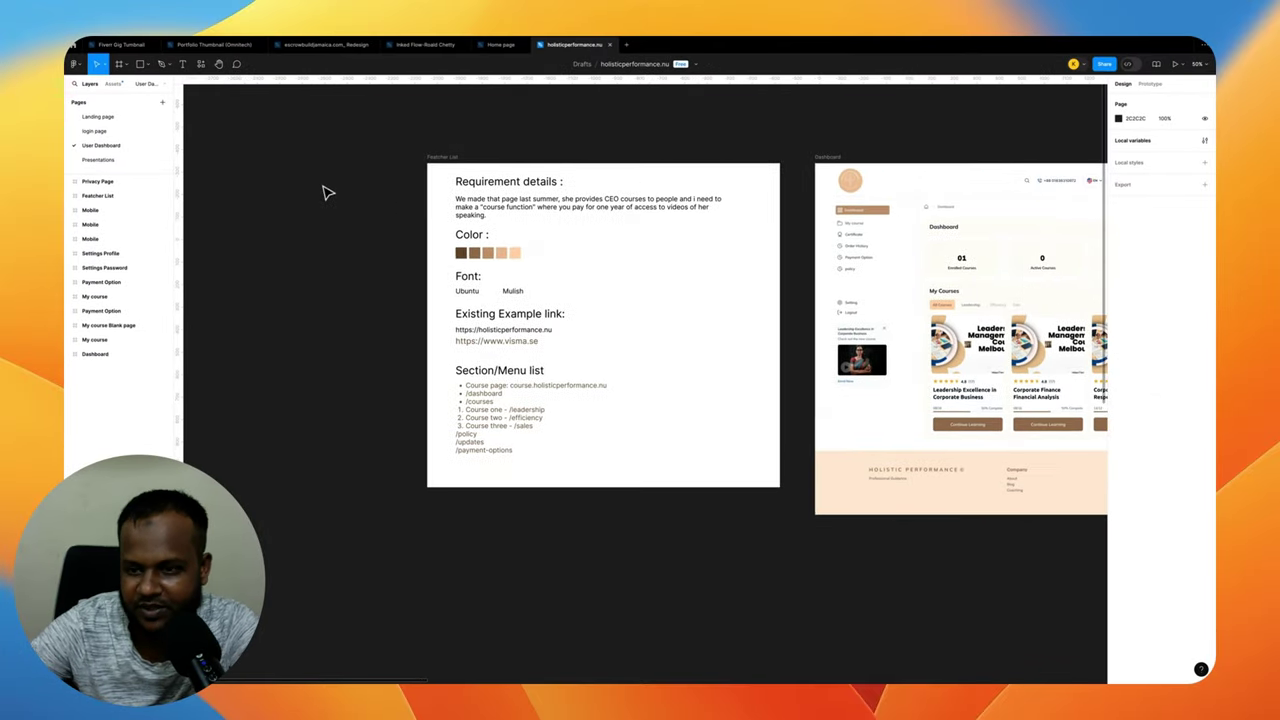
scroll(325, 191, right, 2)
scroll(329, 191, right, 3)
scroll(329, 191, right, 1)
scroll(518, 246, right, 1)
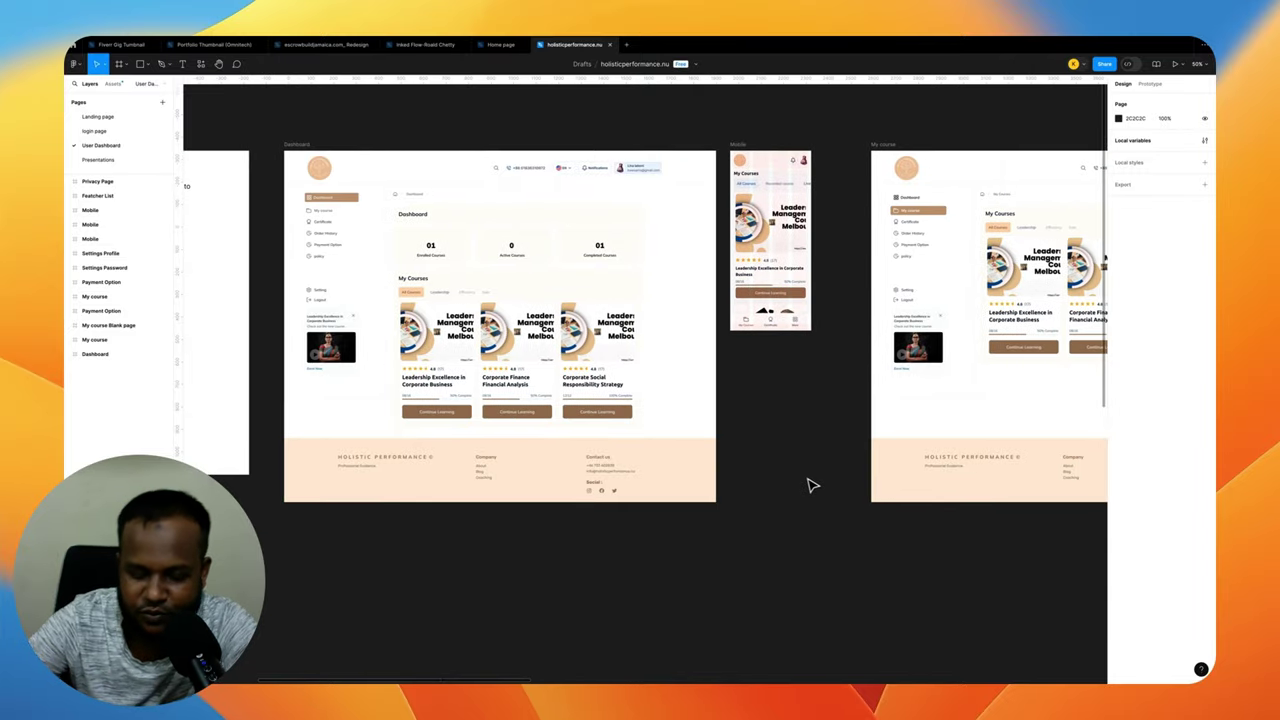